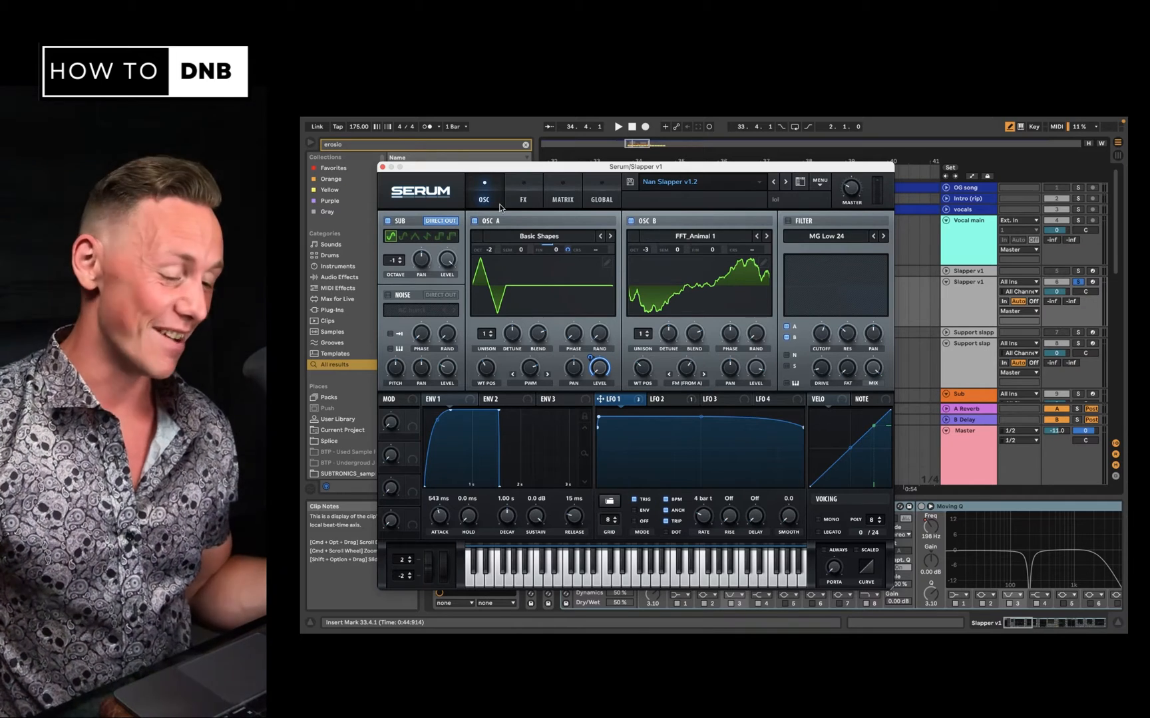
Step: Play the Nan Slapper v1.2 patch, examine its modulation matrix with the LFO 1 and LFO 2 shapes, and return to the oscillators
{"action": "key", "text": "space"}
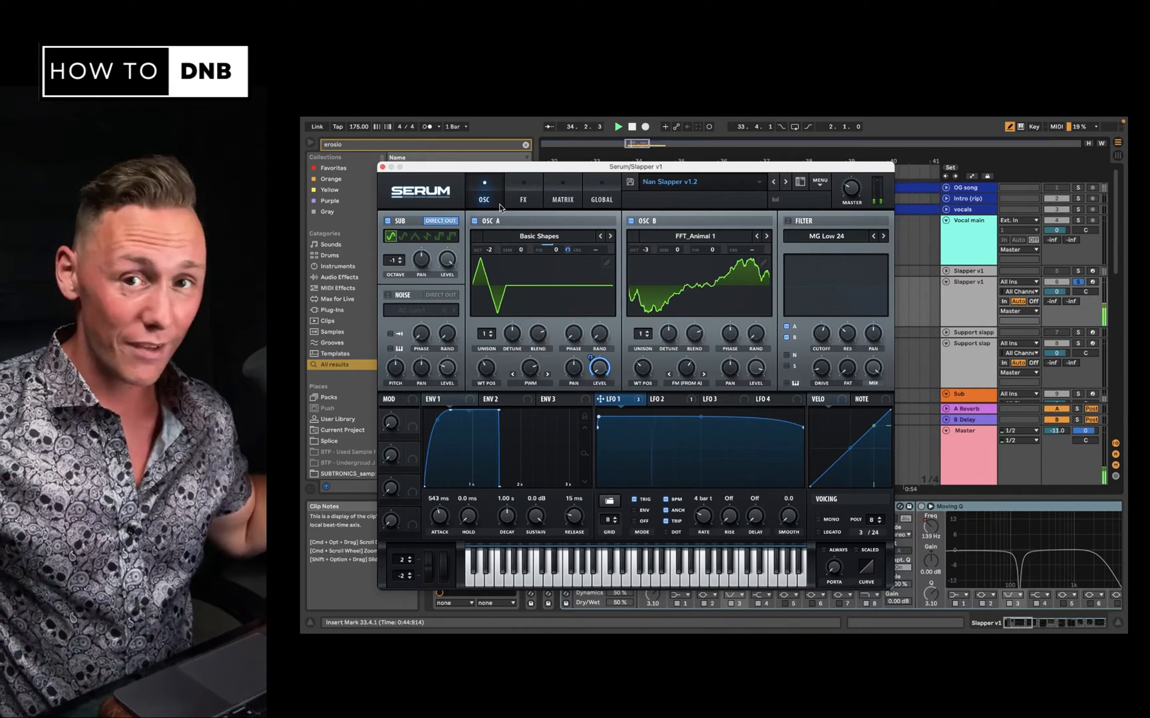
{"action": "left_click", "coordinate": [563, 198]}
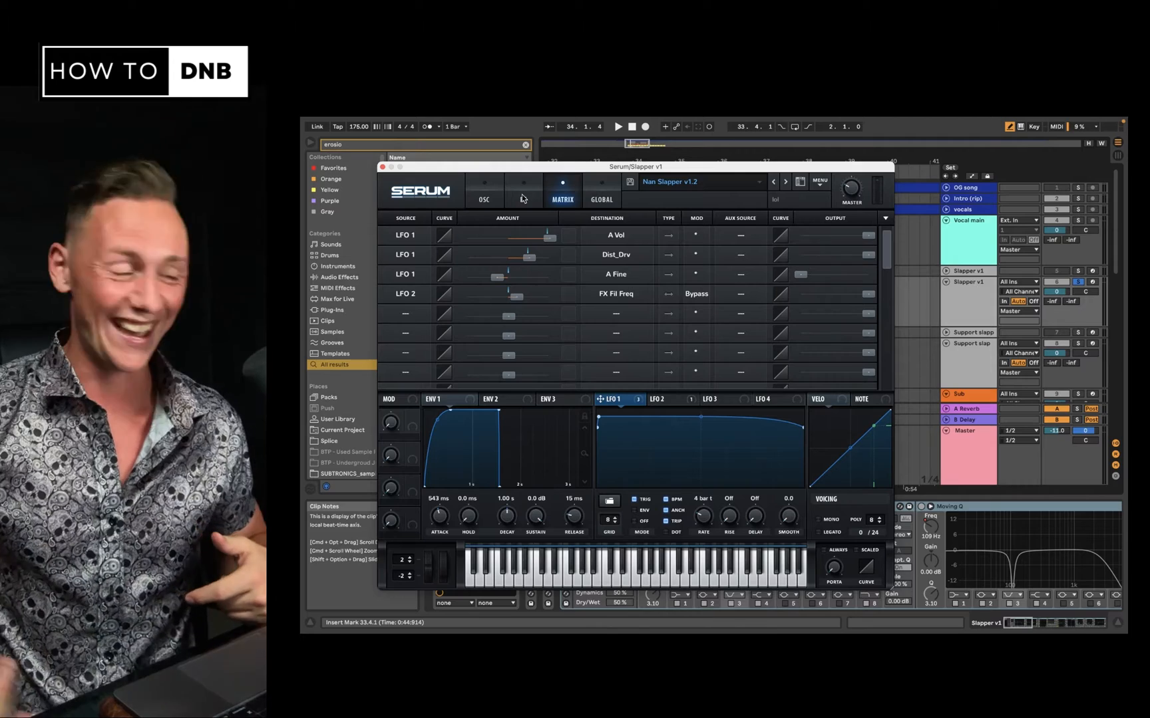
{"action": "left_click", "coordinate": [659, 399]}
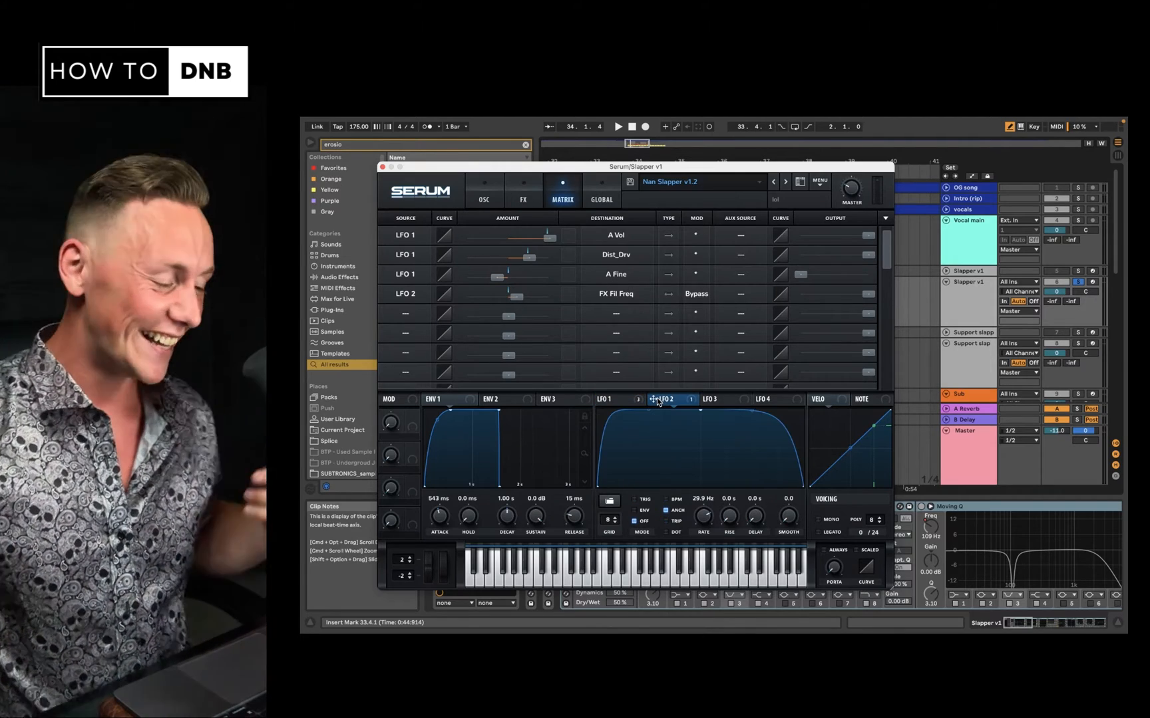
{"action": "left_click", "coordinate": [623, 401]}
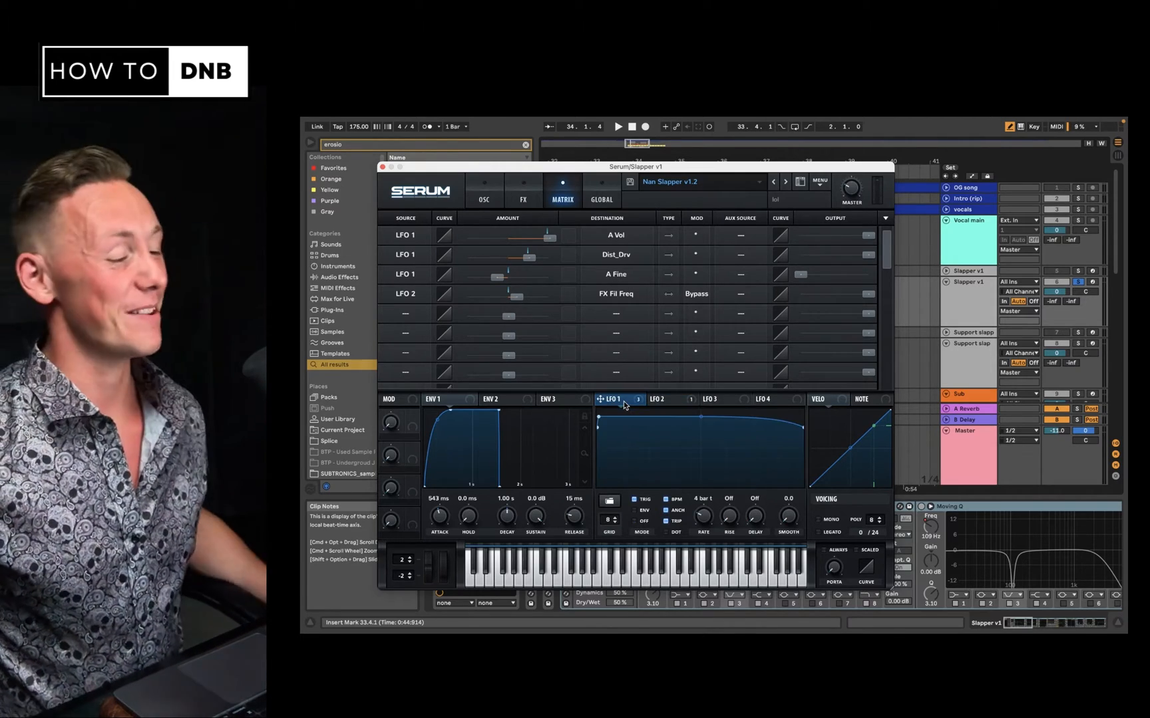
{"action": "right_click", "coordinate": [623, 401]}
{"action": "left_click", "coordinate": [618, 402]}
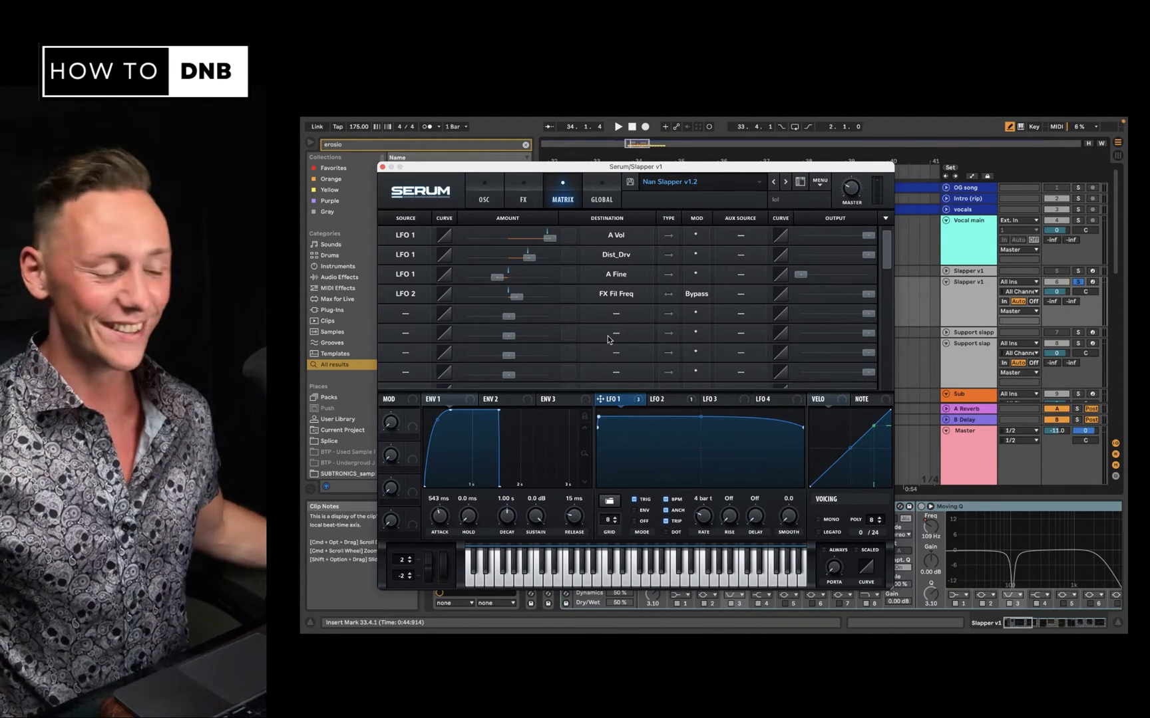
{"action": "left_click", "coordinate": [678, 401]}
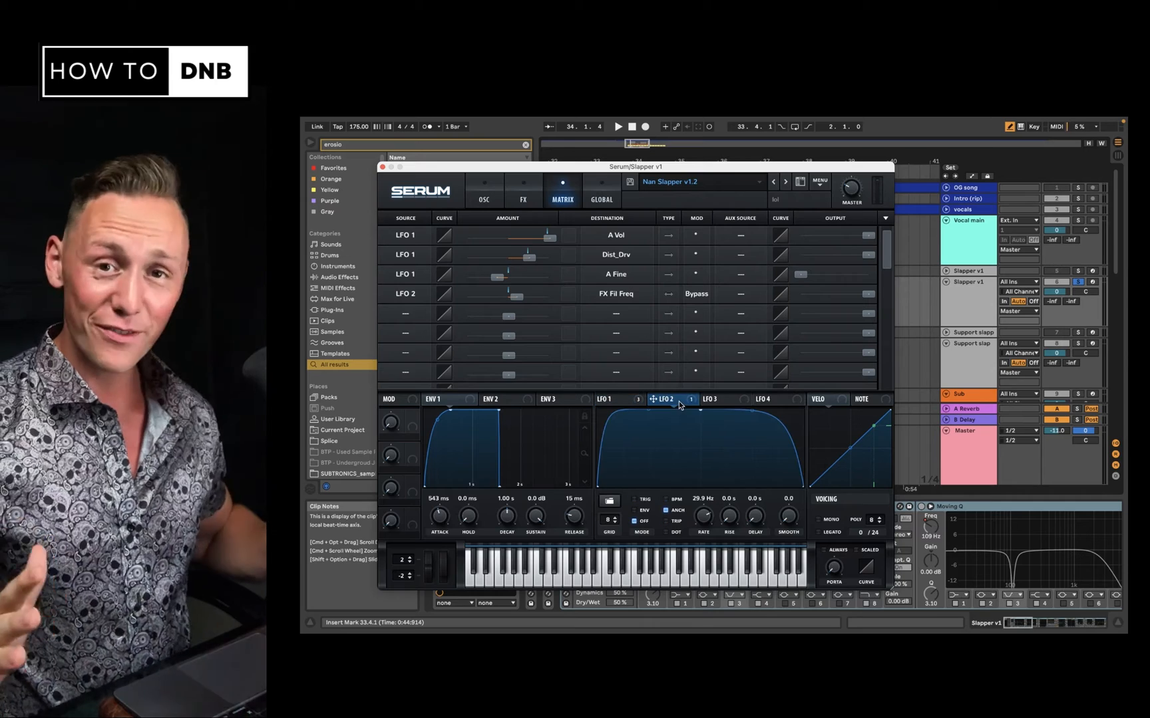
{"action": "left_click", "coordinate": [485, 185]}
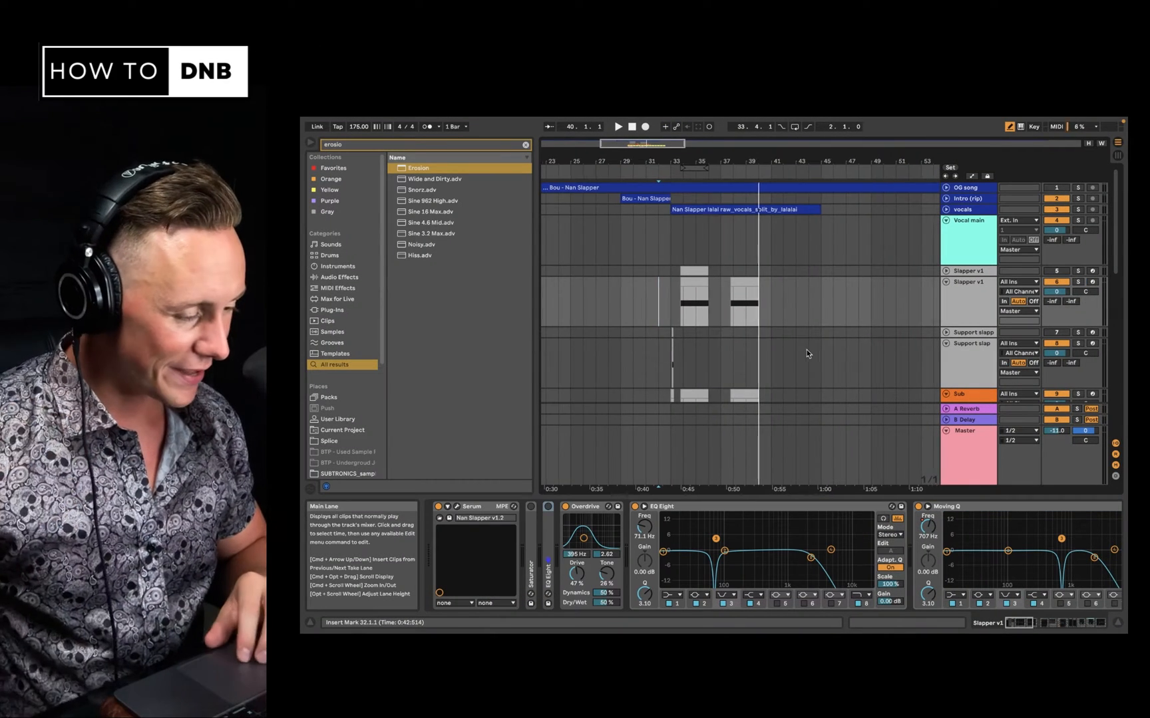
Step: Play the full arrangement from bar 31 on the Vocal main track
{"action": "scroll", "coordinate": [807, 349], "scroll_direction": "right", "scroll_amount": 1}
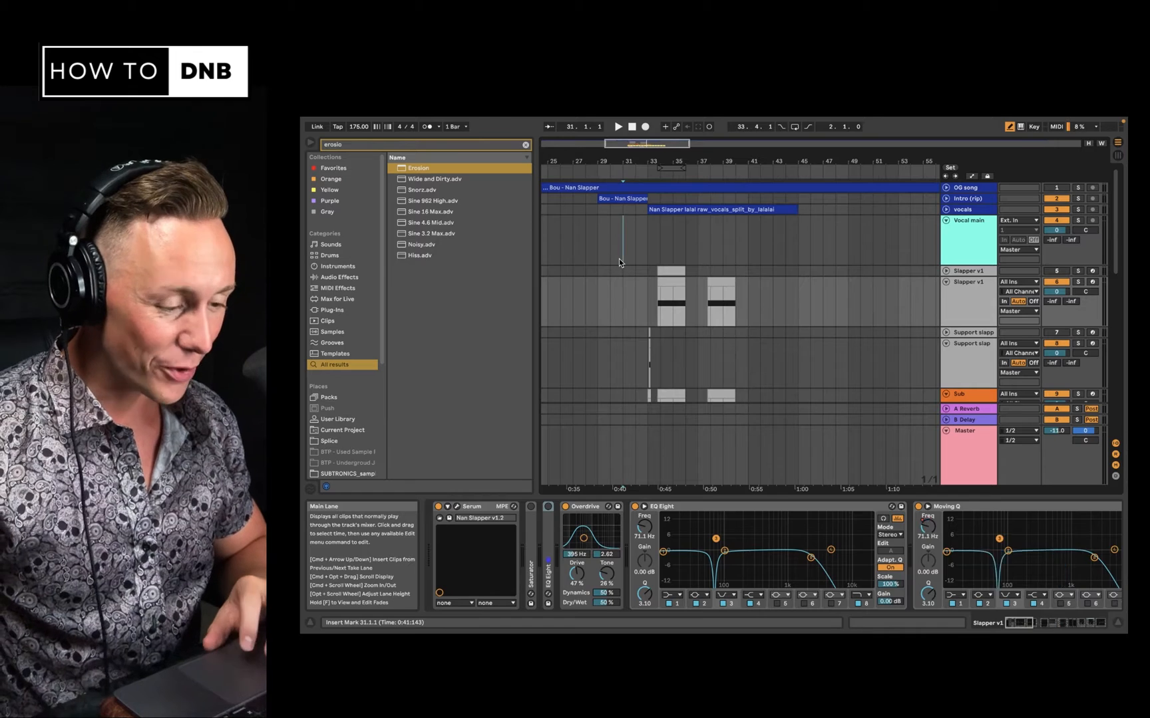
{"action": "left_click", "coordinate": [624, 259]}
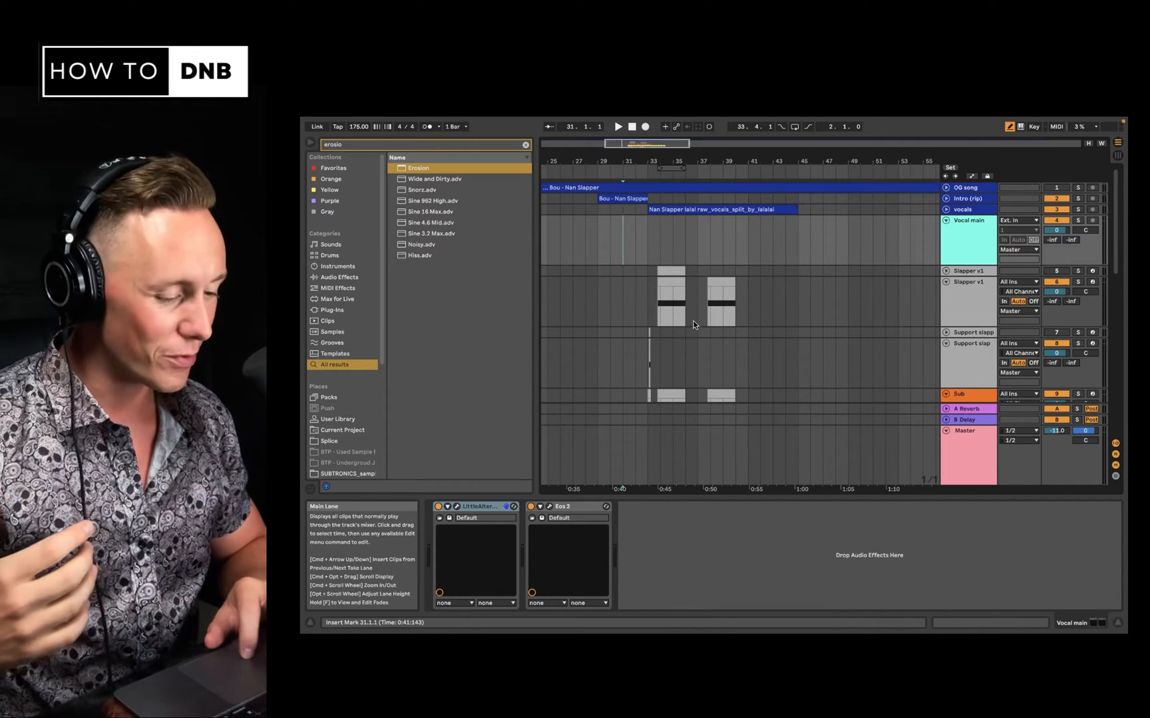
{"action": "key", "text": "space"}
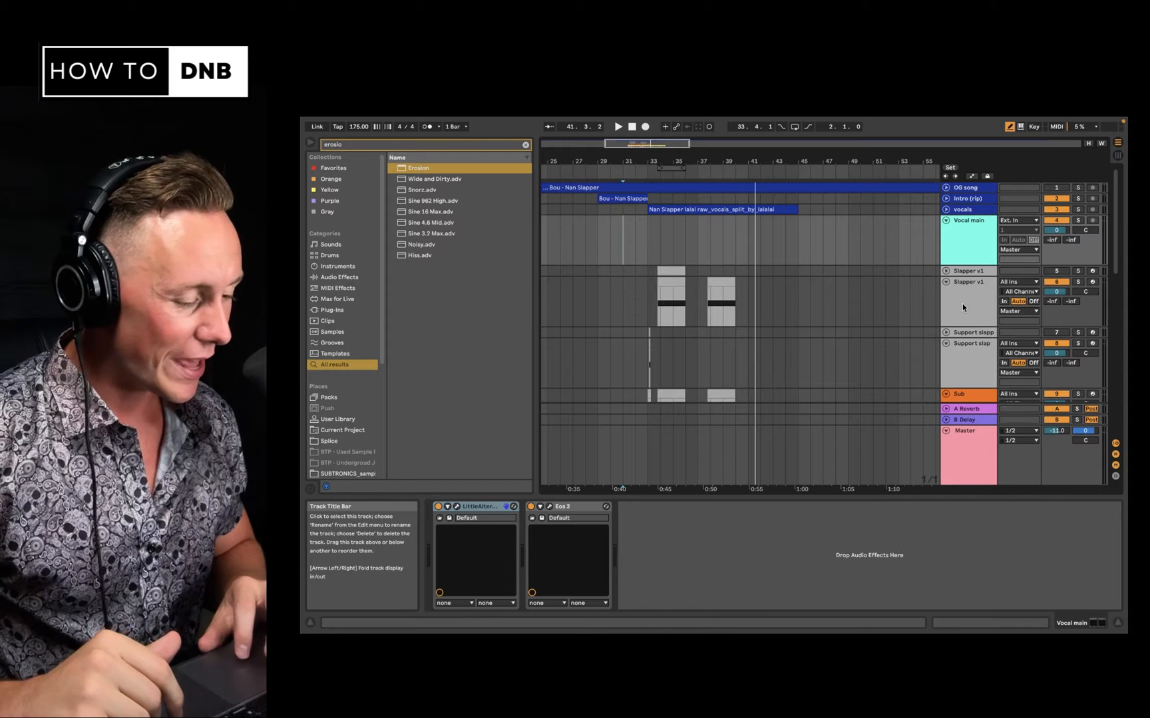
Step: Solo the Slapper v1 track and listen to its first clip from bar 34
{"action": "left_click", "coordinate": [962, 303]}
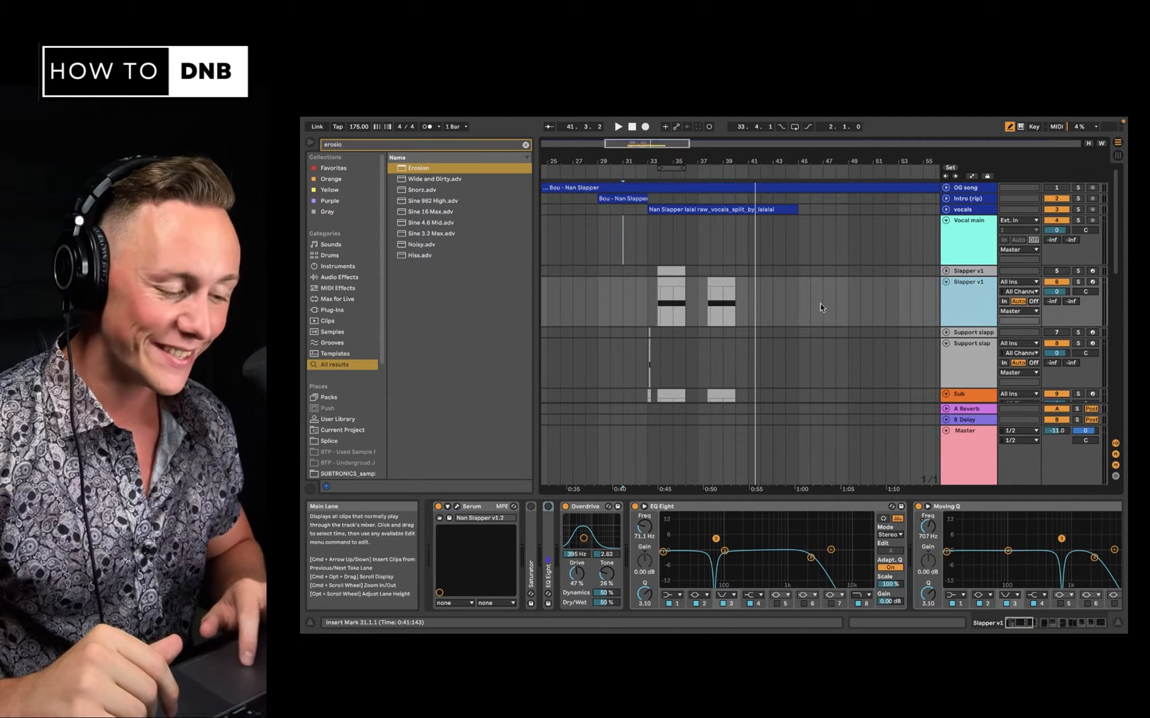
{"action": "left_click", "coordinate": [656, 306]}
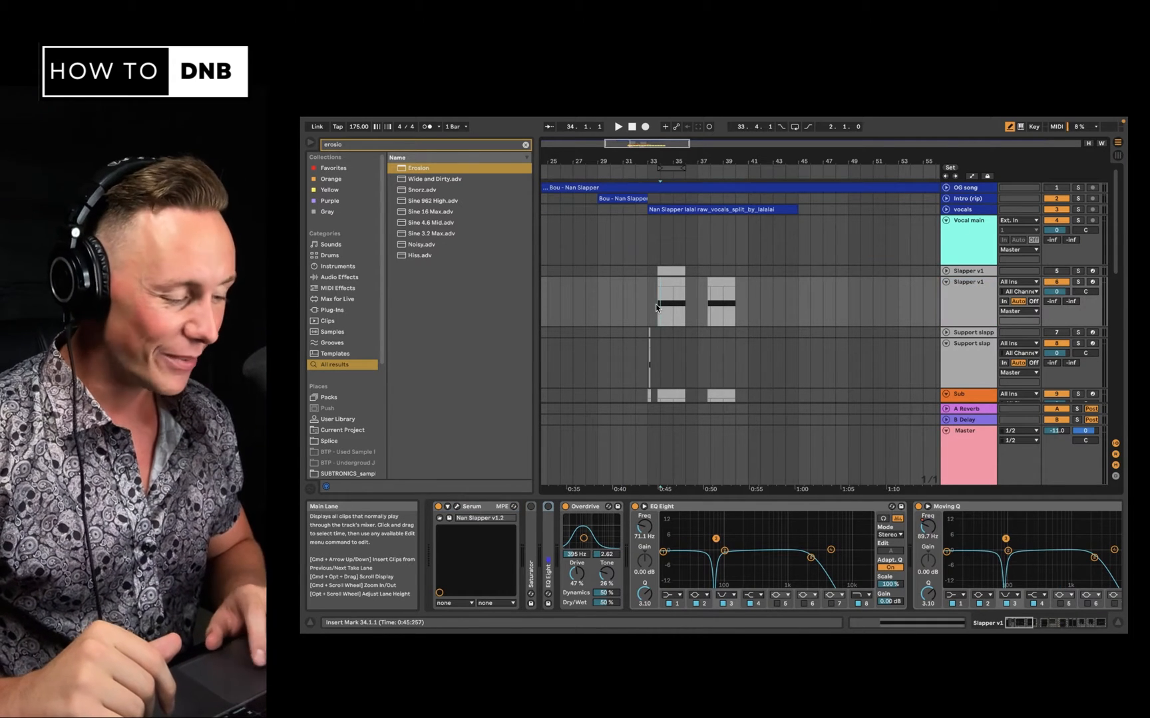
{"action": "key", "text": "space"}
{"action": "left_click", "coordinate": [1078, 282]}
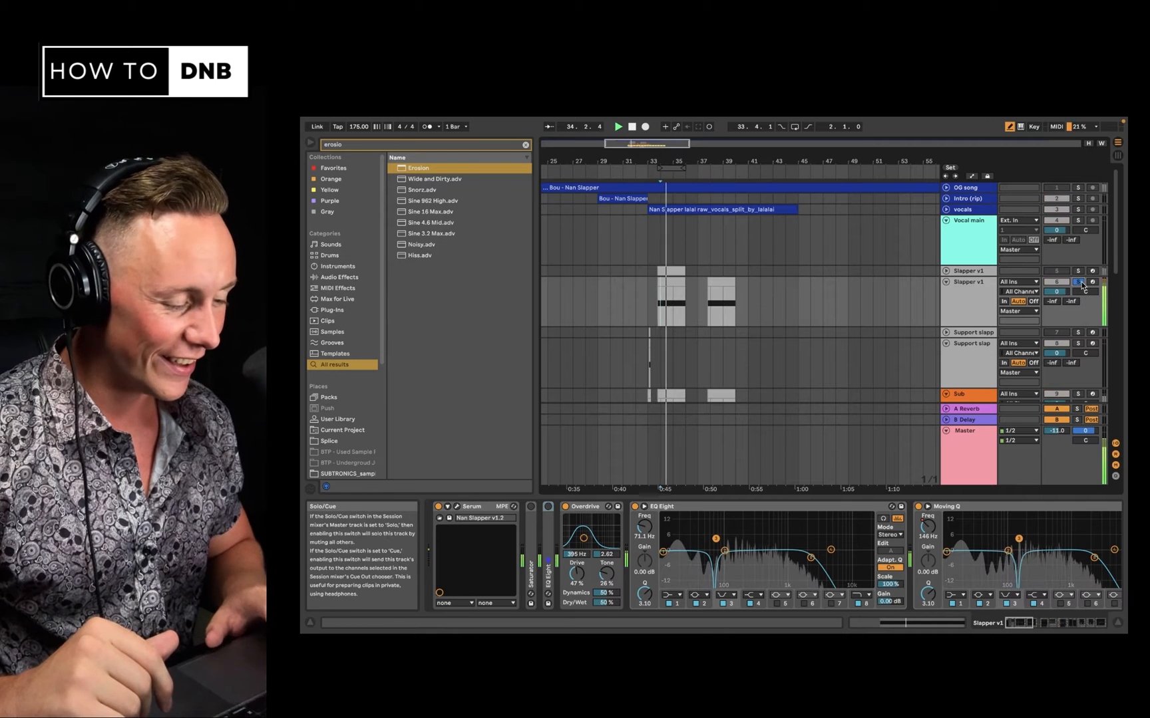
{"action": "key", "text": "space"}
Step: Solo the Support slap track and listen to its short clip from bar 33
{"action": "scroll", "coordinate": [732, 310], "scroll_direction": "down", "scroll_amount": 3}
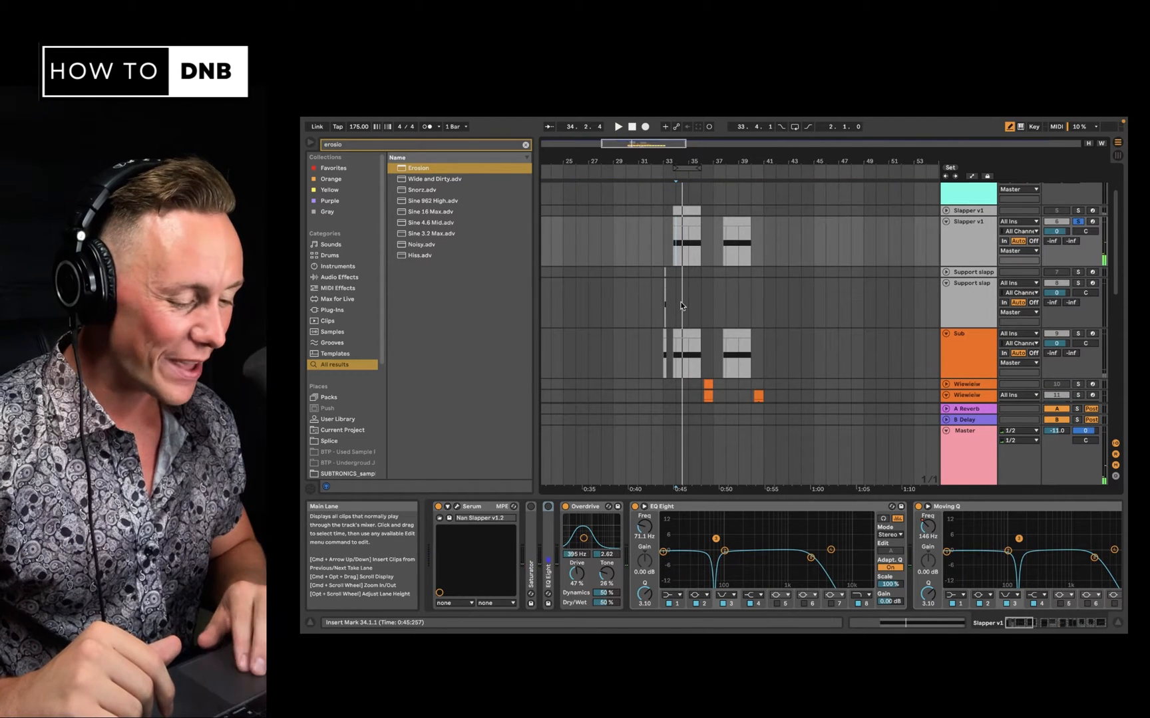
{"action": "scroll", "coordinate": [682, 306], "scroll_direction": "up", "scroll_amount": 3}
{"action": "left_click", "coordinate": [624, 299]}
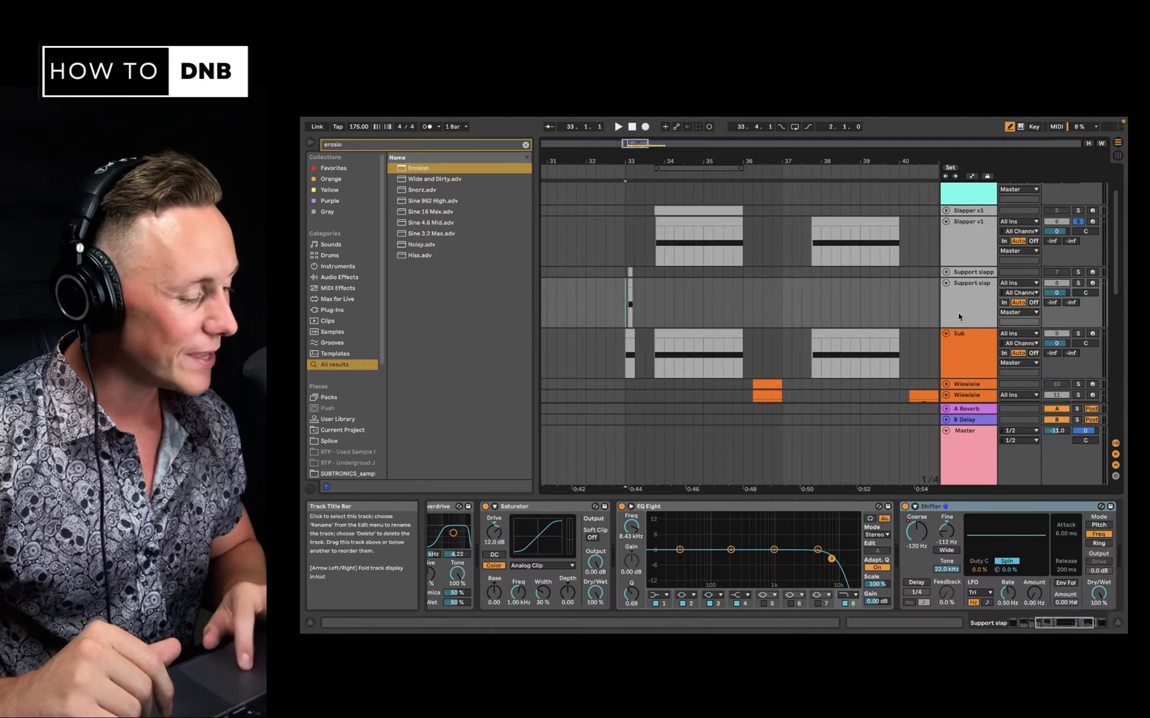
{"action": "left_click", "coordinate": [1079, 284]}
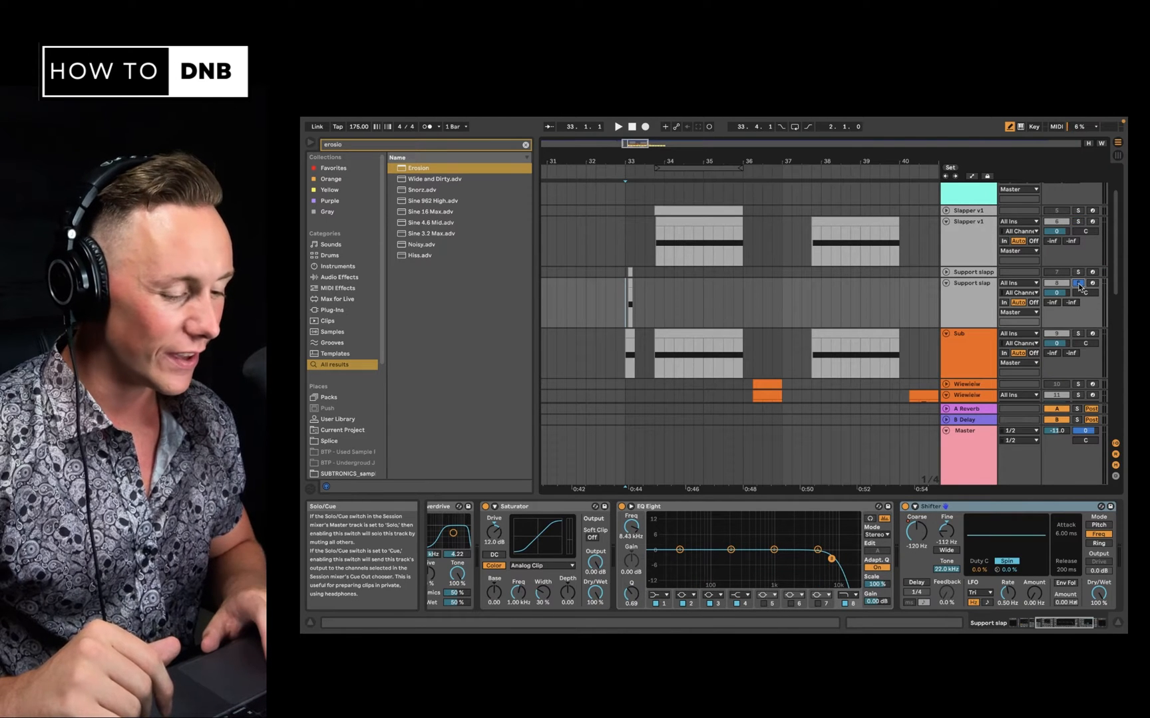
{"action": "key", "text": "space"}
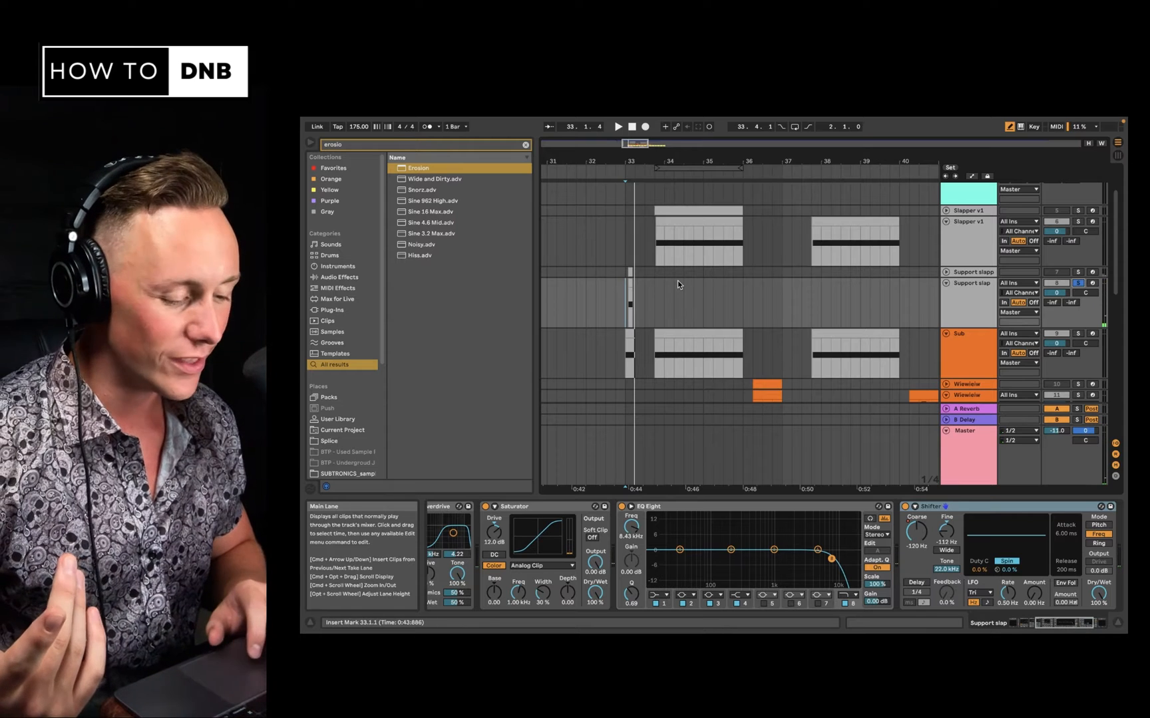
Step: Solo the Sub track and listen to it from bar 33
{"action": "scroll", "coordinate": [678, 282], "scroll_direction": "down", "scroll_amount": 3}
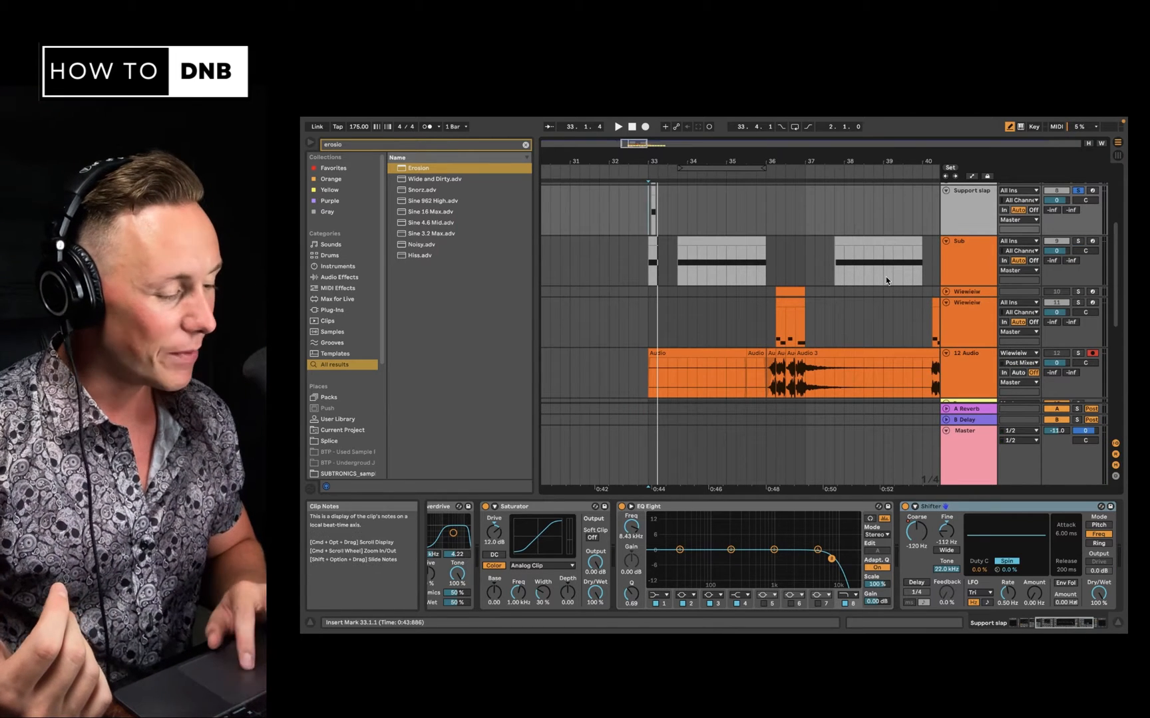
{"action": "left_click", "coordinate": [1078, 241]}
{"action": "key", "text": "space"}
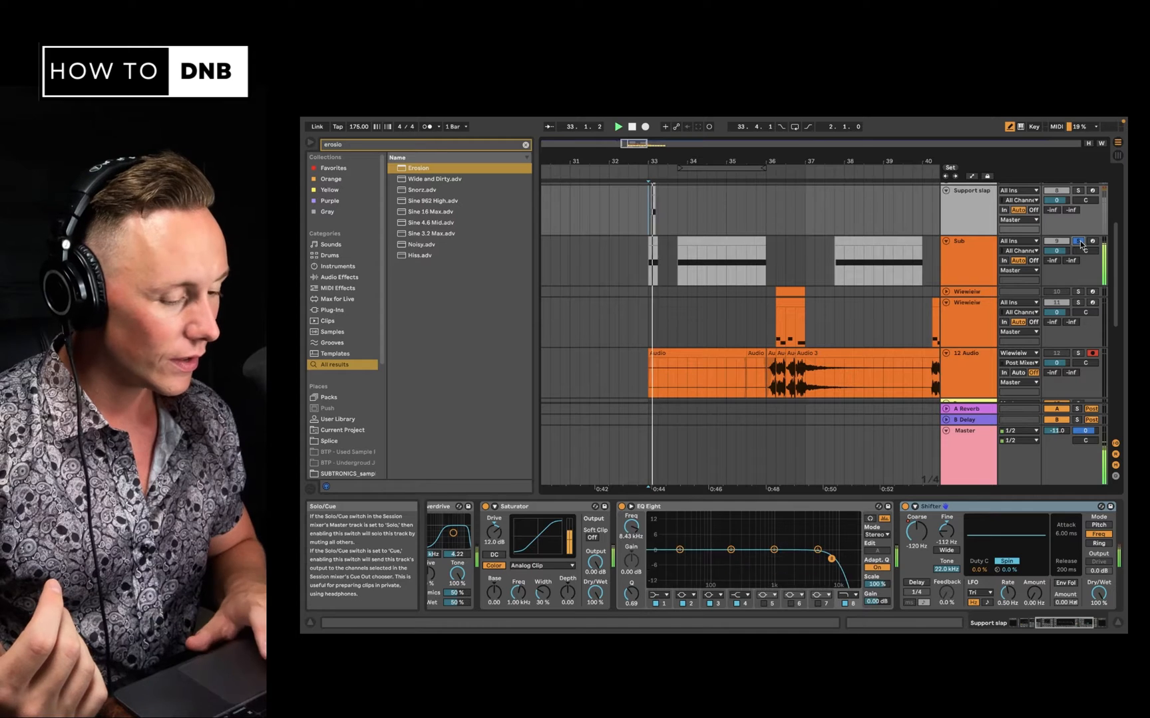
Step: Solo the orange MIDI track with the BS - Sine FM Attack patch and listen to its clip from bar 36.2
{"action": "scroll", "coordinate": [812, 309], "scroll_direction": "right", "scroll_amount": 5}
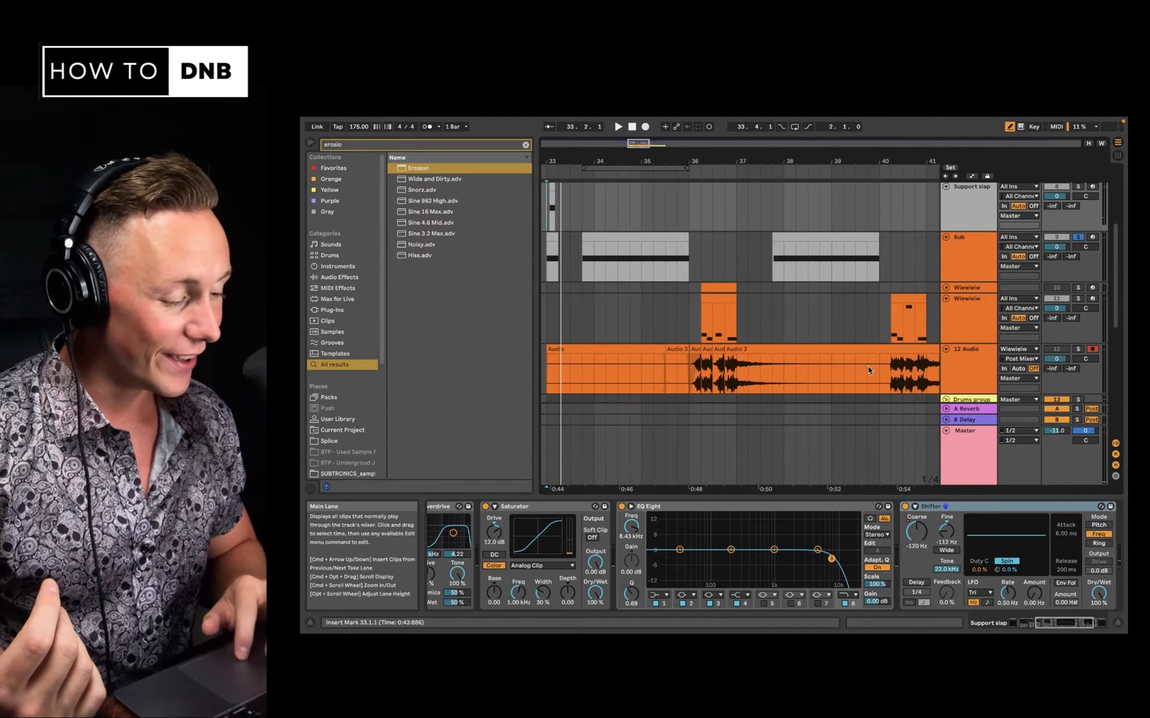
{"action": "left_click", "coordinate": [973, 307]}
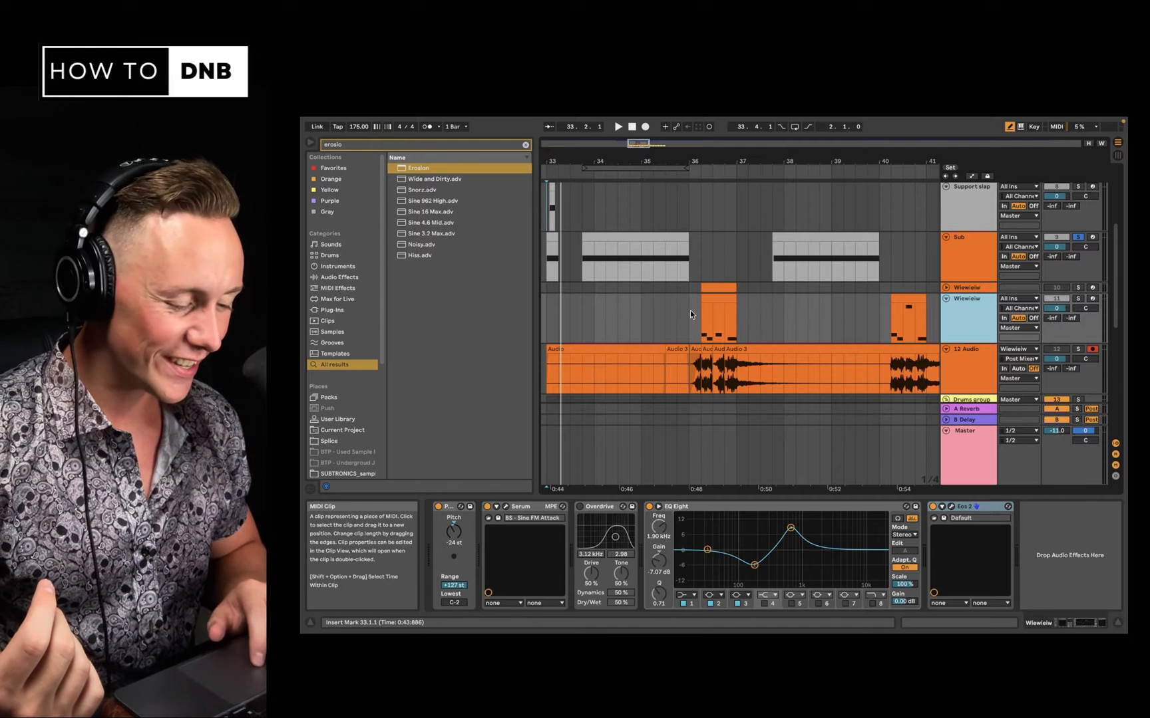
{"action": "left_click", "coordinate": [697, 323]}
{"action": "left_click", "coordinate": [1077, 299]}
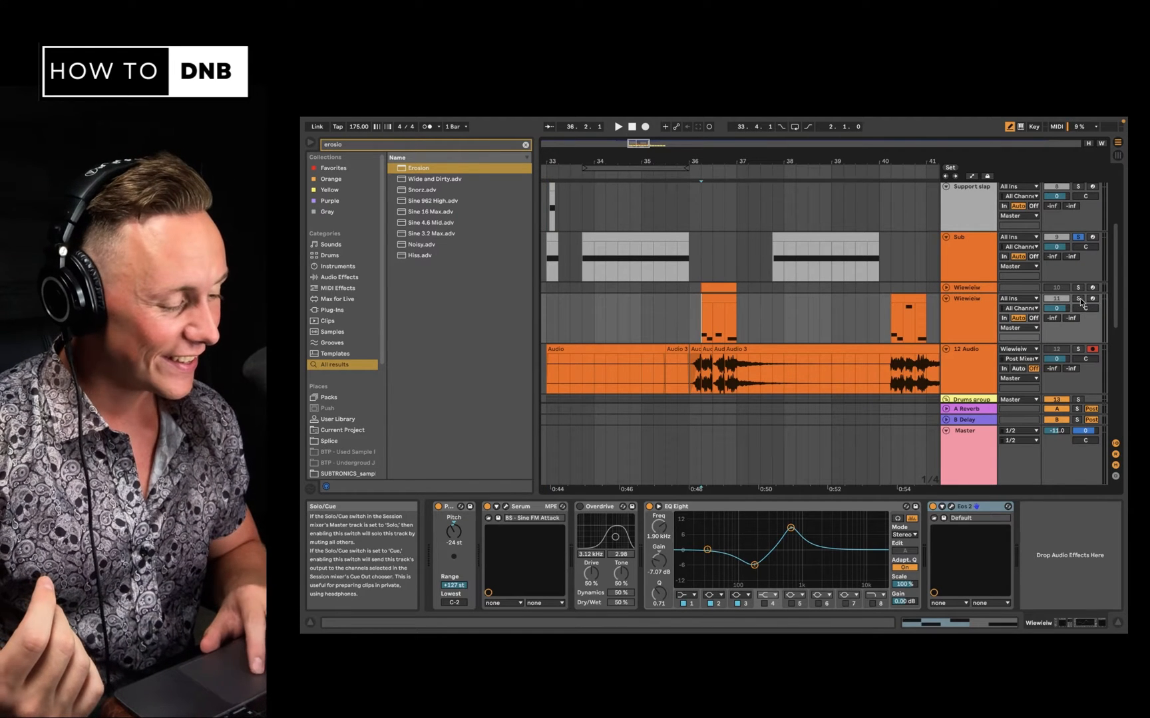
{"action": "key", "text": "space"}
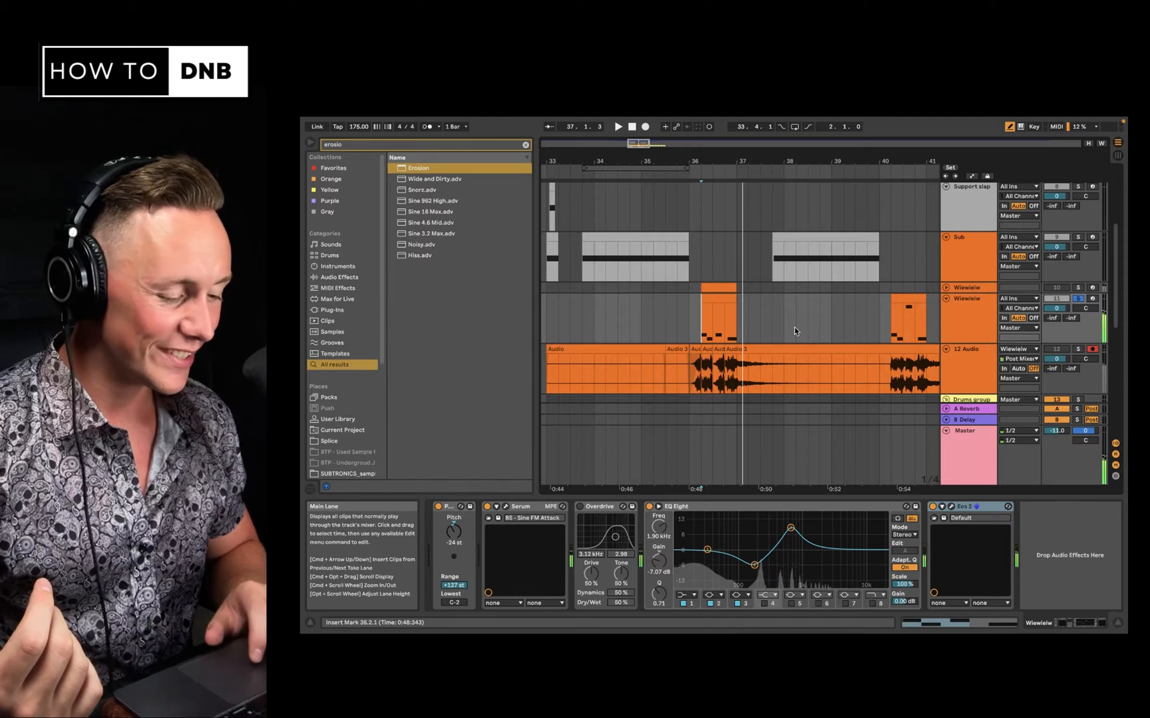
Step: Examine the clips of the Kick, Snare and 16 Humanize tracks in the drums group and show the Kick track's devices
{"action": "scroll", "coordinate": [702, 328], "scroll_direction": "down", "scroll_amount": 5}
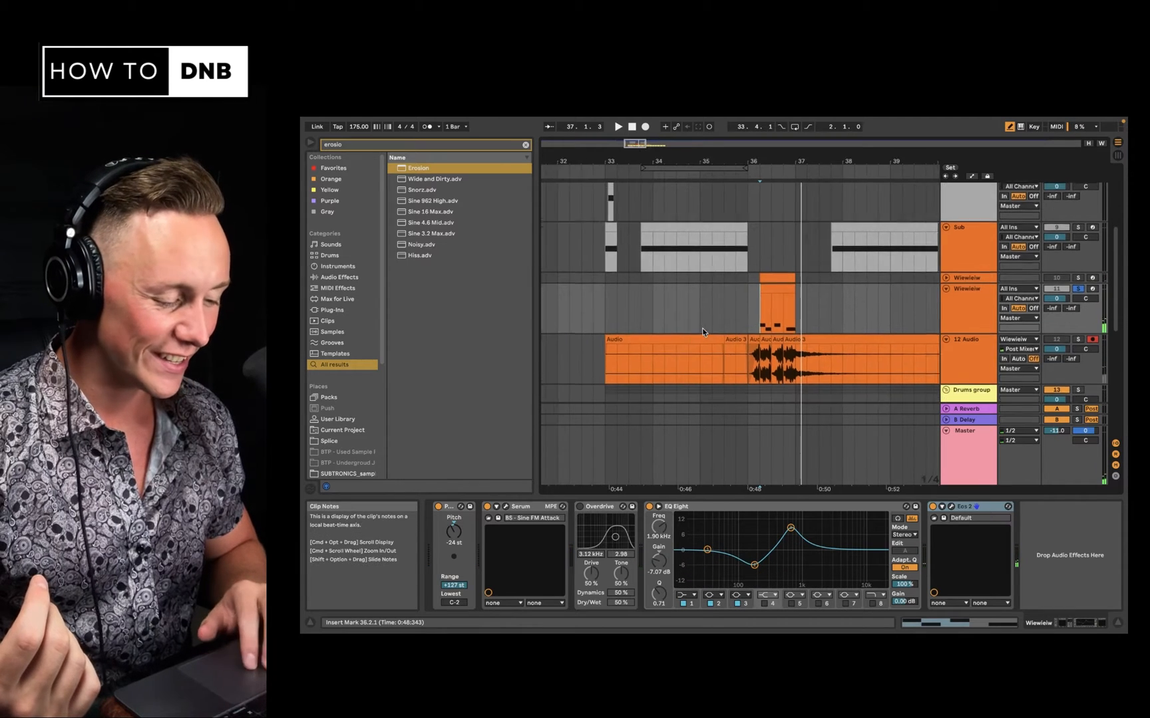
{"action": "scroll", "coordinate": [701, 328], "scroll_direction": "down", "scroll_amount": 3}
{"action": "scroll", "coordinate": [702, 332], "scroll_direction": "down", "scroll_amount": 4}
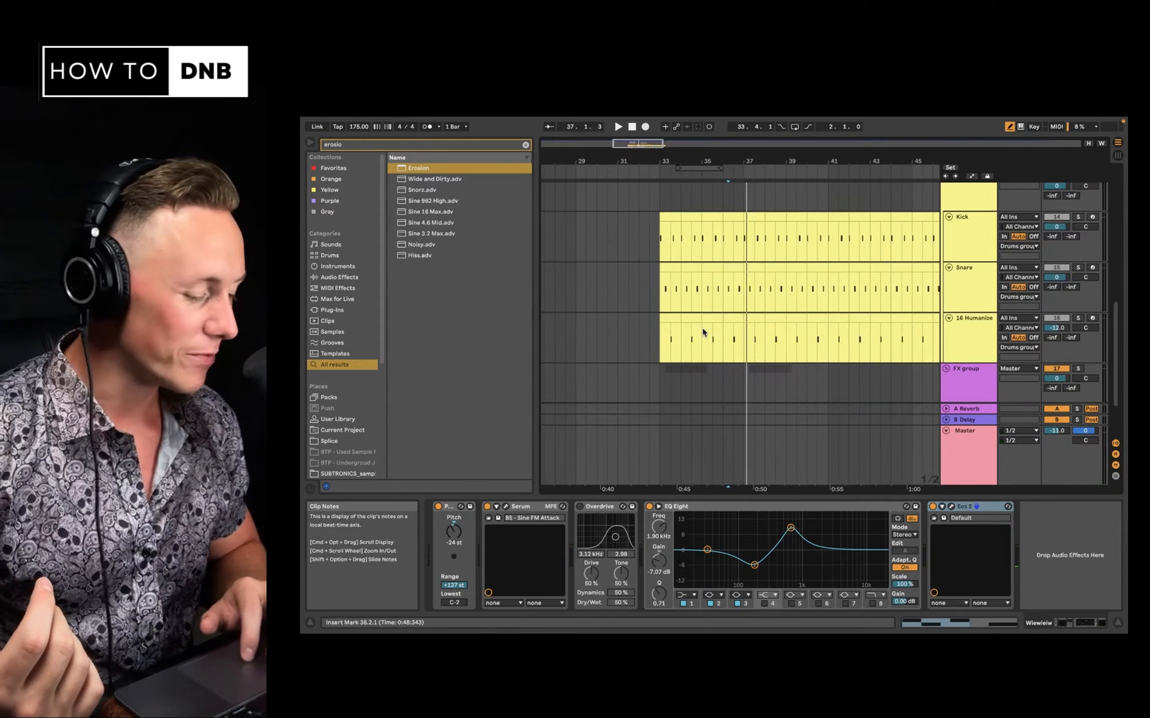
{"action": "scroll", "coordinate": [800, 296], "scroll_direction": "right", "scroll_amount": 4}
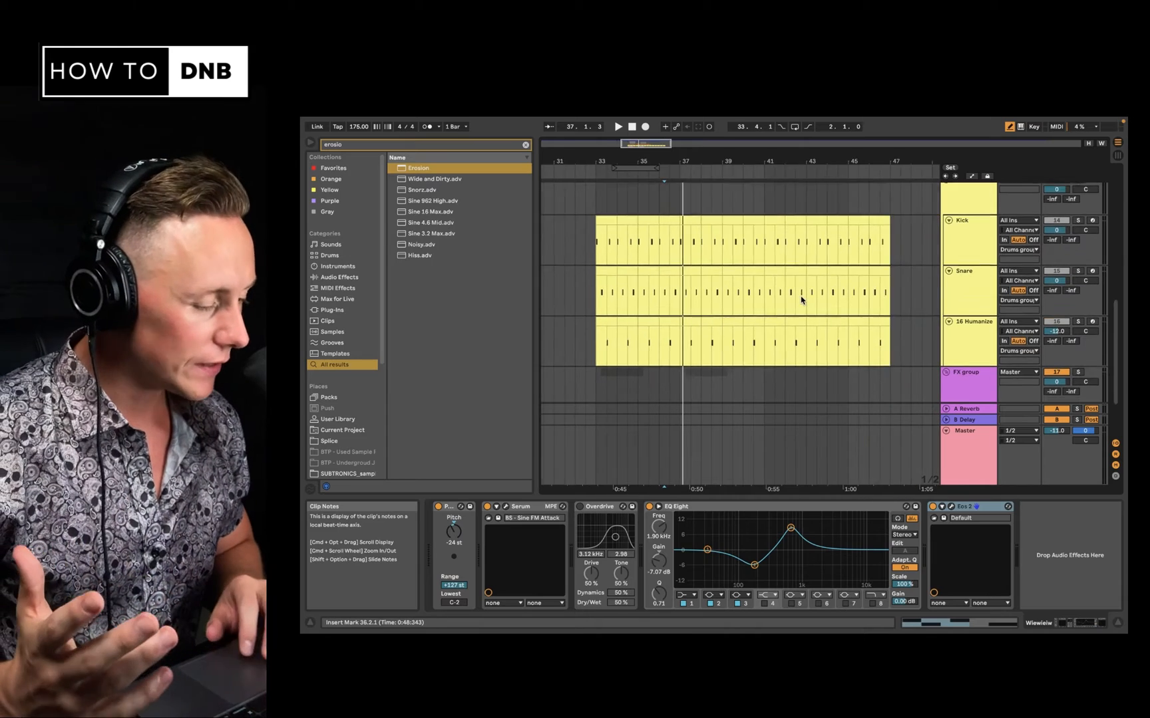
{"action": "scroll", "coordinate": [801, 300], "scroll_direction": "up", "scroll_amount": 3}
{"action": "scroll", "coordinate": [801, 299], "scroll_direction": "down", "scroll_amount": 2}
{"action": "scroll", "coordinate": [801, 300], "scroll_direction": "left", "scroll_amount": 1}
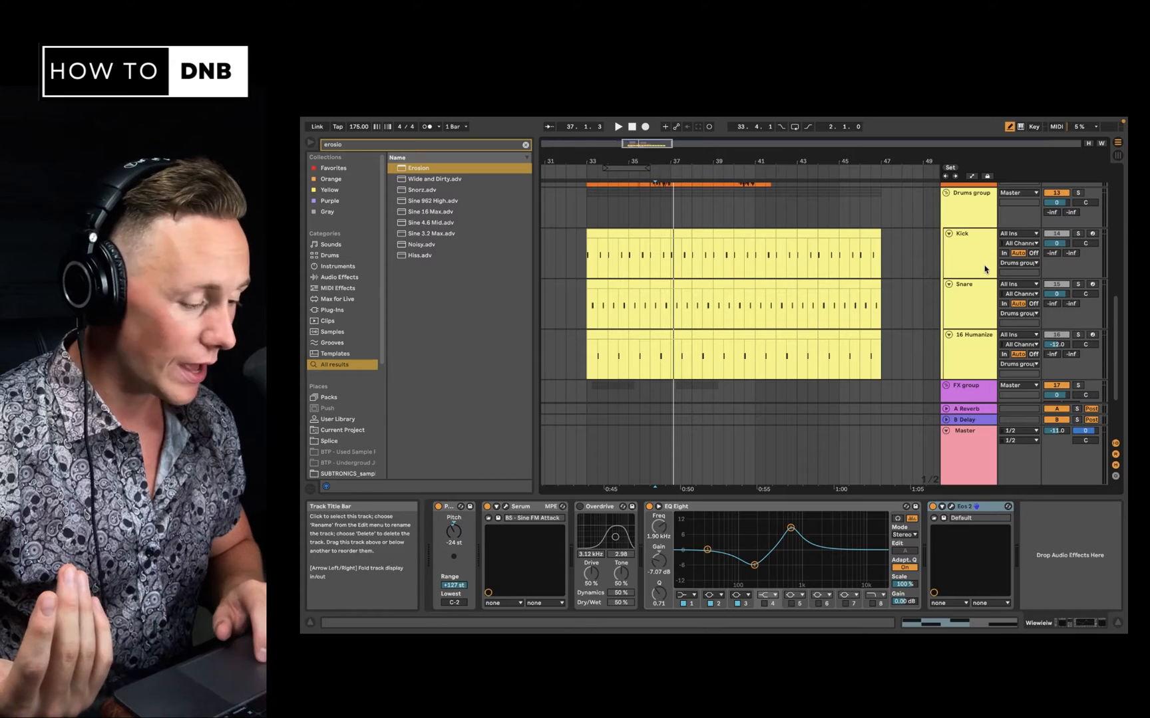
{"action": "left_click", "coordinate": [982, 270]}
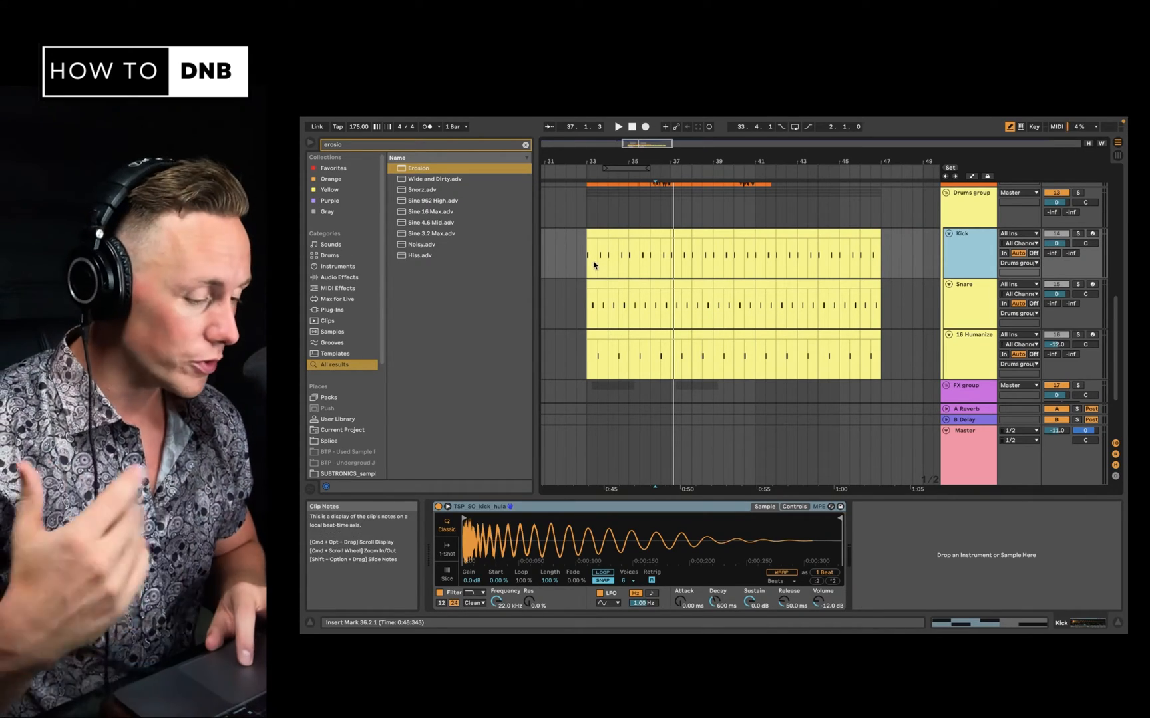
Step: Select bar 33 on the Snare track and play that passage with only the OG song track soloed
{"action": "left_click", "coordinate": [594, 309]}
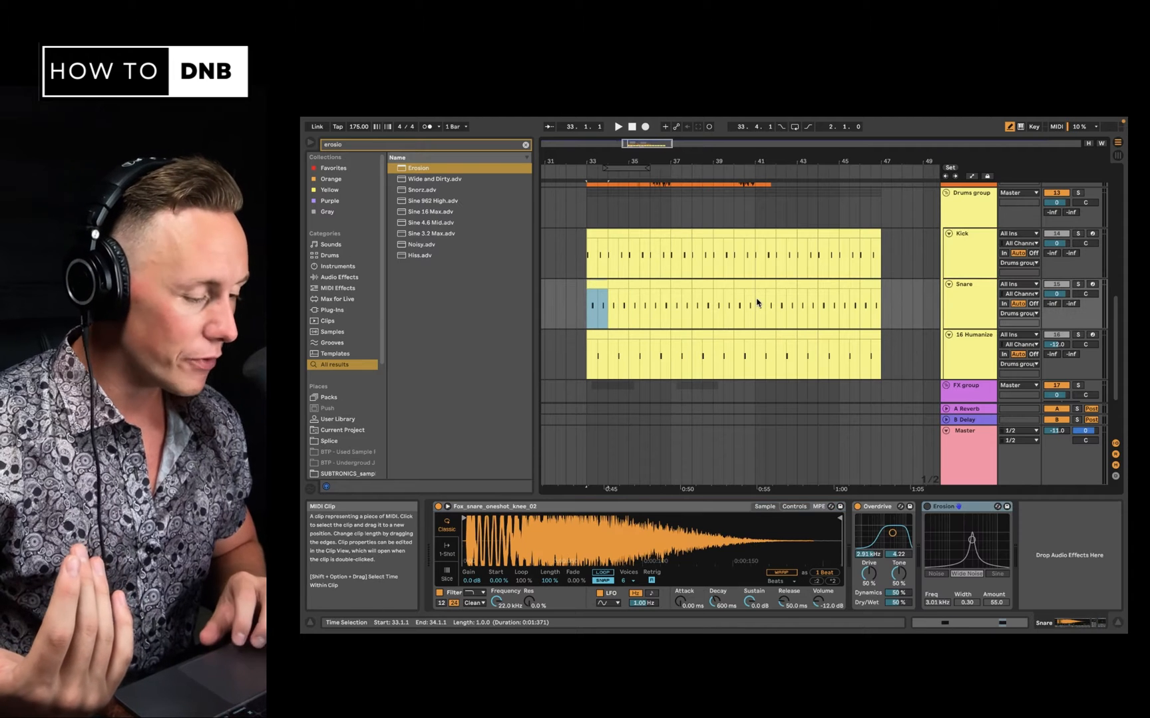
{"action": "scroll", "coordinate": [757, 303], "scroll_direction": "up", "scroll_amount": 10}
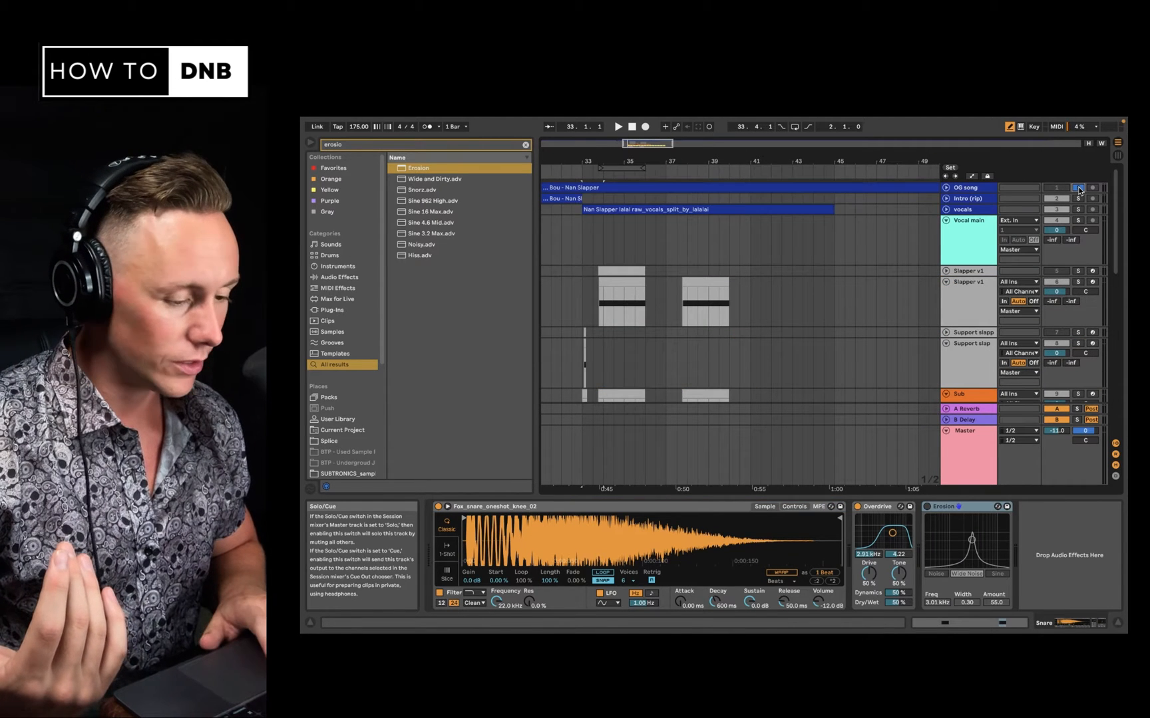
{"action": "key", "text": "space"}
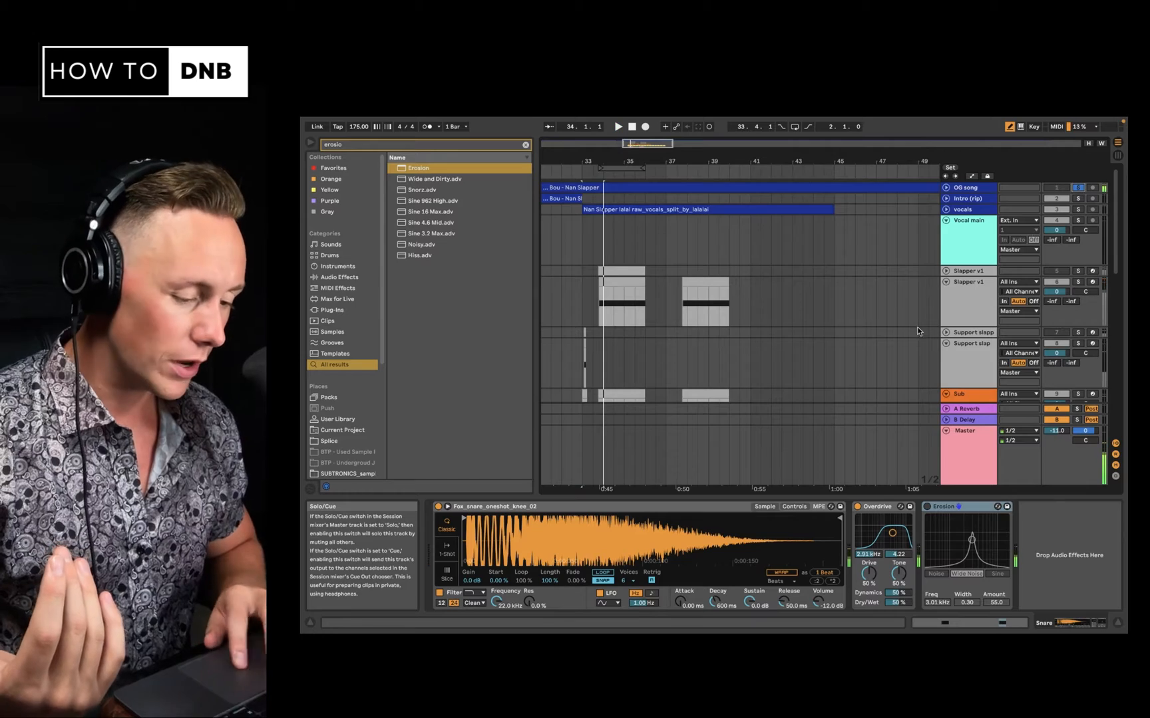
Step: Solo the Snare track, listen to it with its Overdrive effect bypassed, and switch Overdrive back on
{"action": "scroll", "coordinate": [917, 331], "scroll_direction": "down", "scroll_amount": 10}
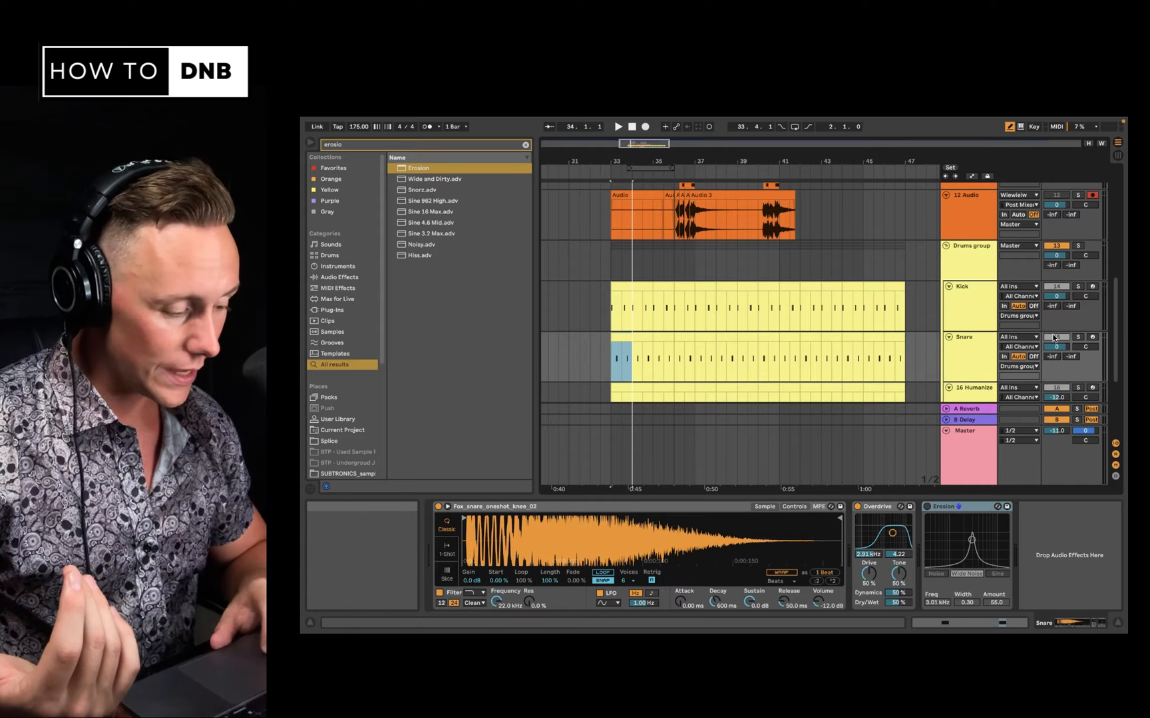
{"action": "key", "text": "space"}
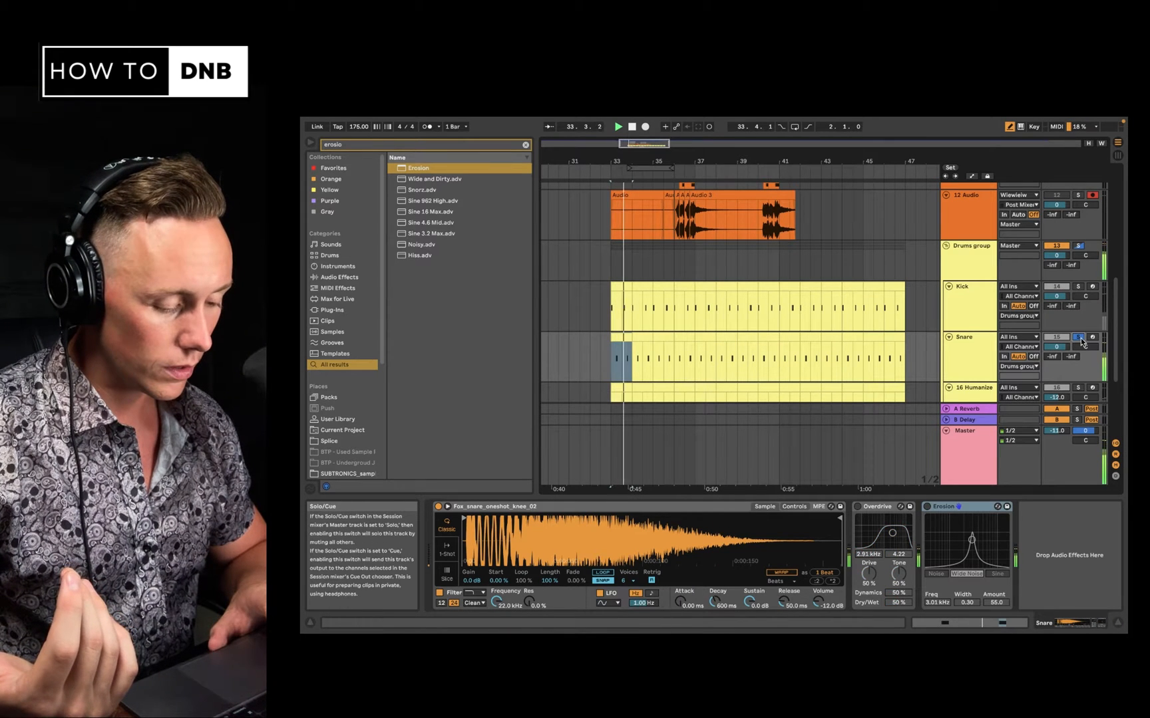
{"action": "left_click", "coordinate": [1078, 337]}
{"action": "key", "text": "space"}
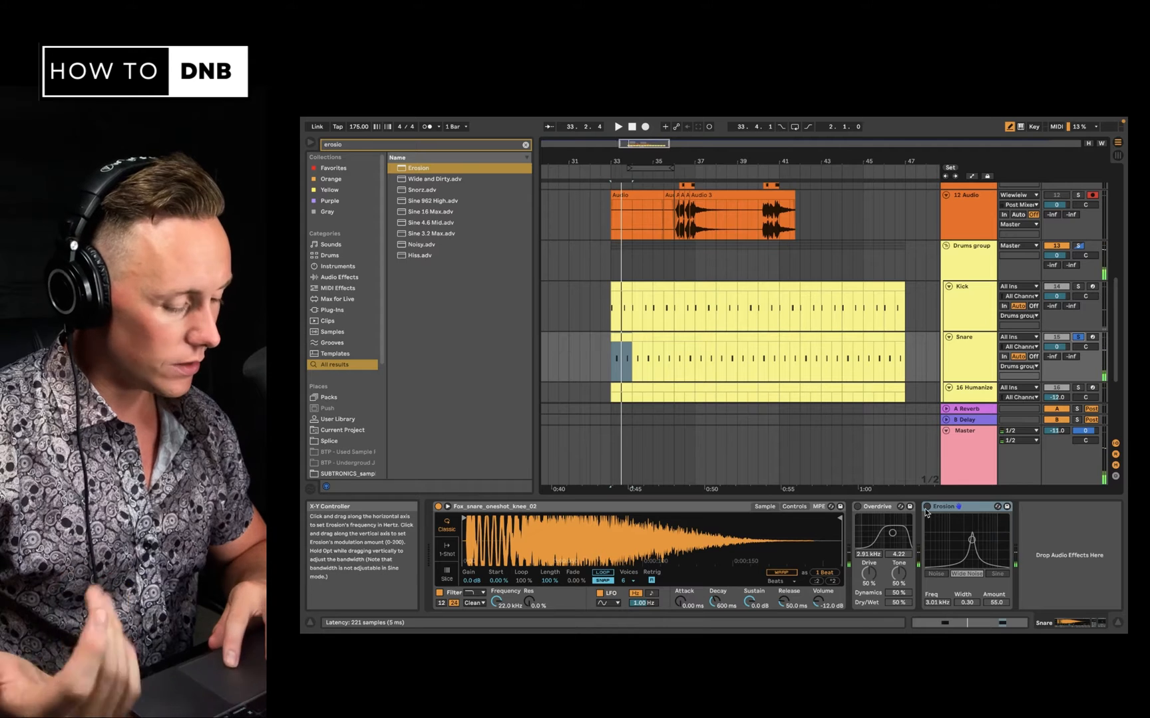
{"action": "left_click", "coordinate": [856, 507]}
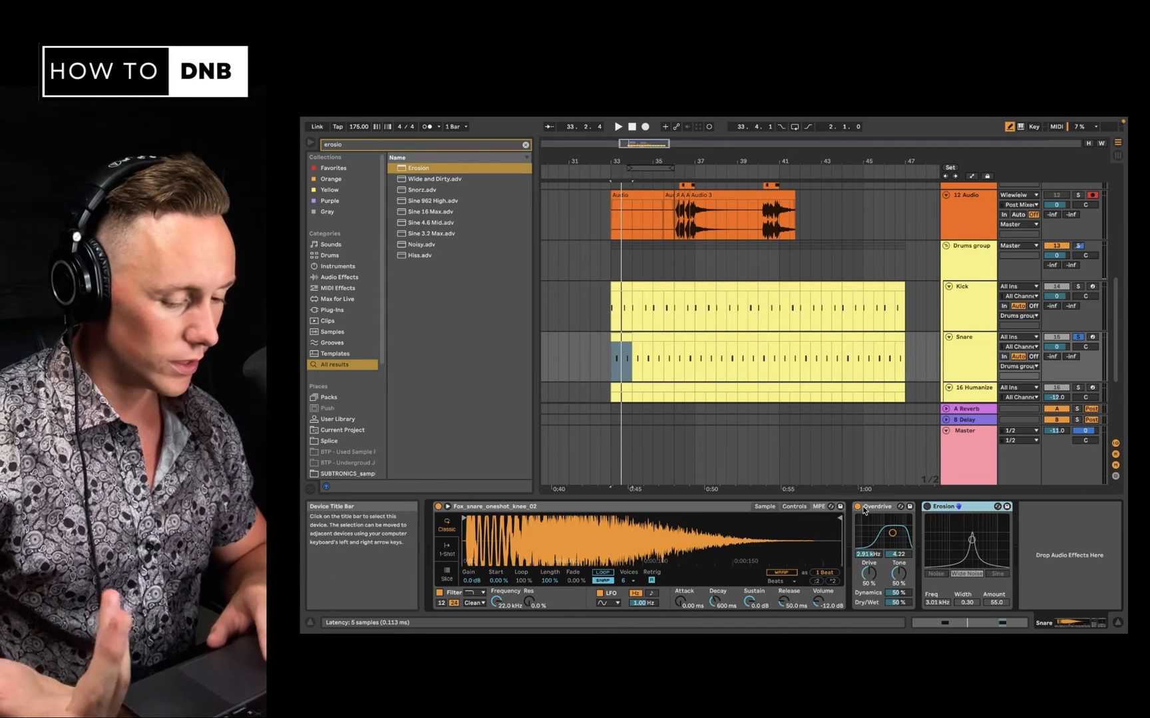
Step: Listen to the soloed Snare track again with its Overdrive effect switched on
{"action": "key", "text": "space"}
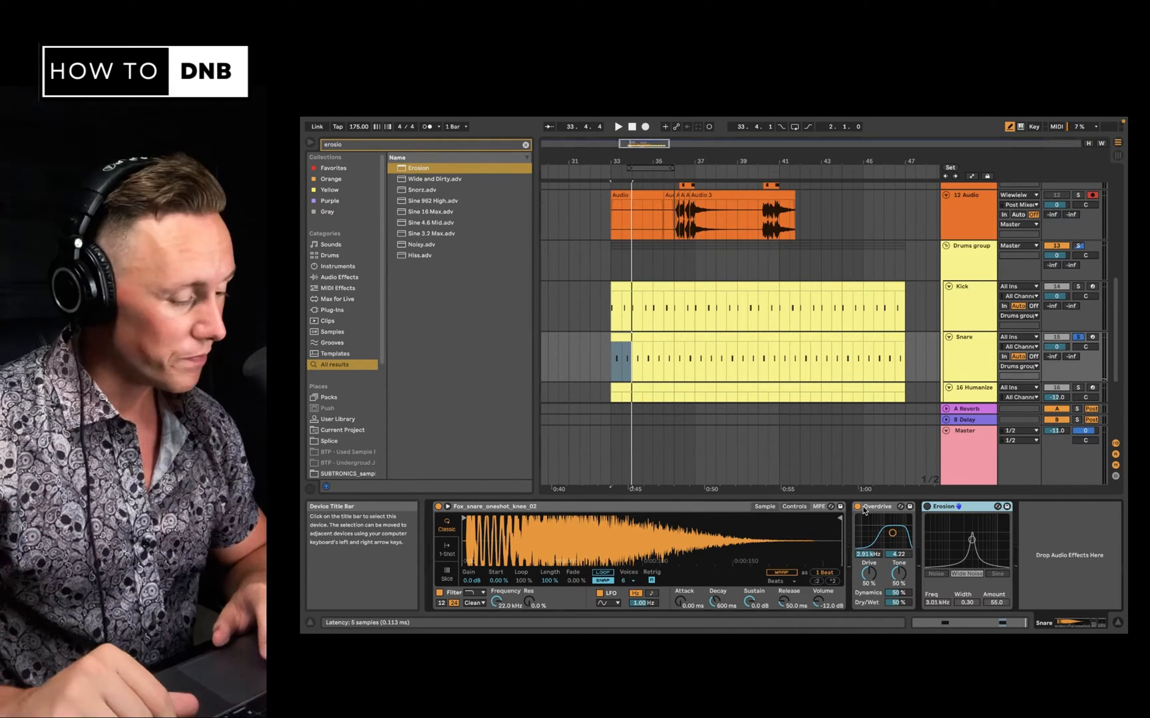
{"action": "scroll", "coordinate": [973, 342], "scroll_direction": "down", "scroll_amount": 3}
{"action": "key", "text": "space"}
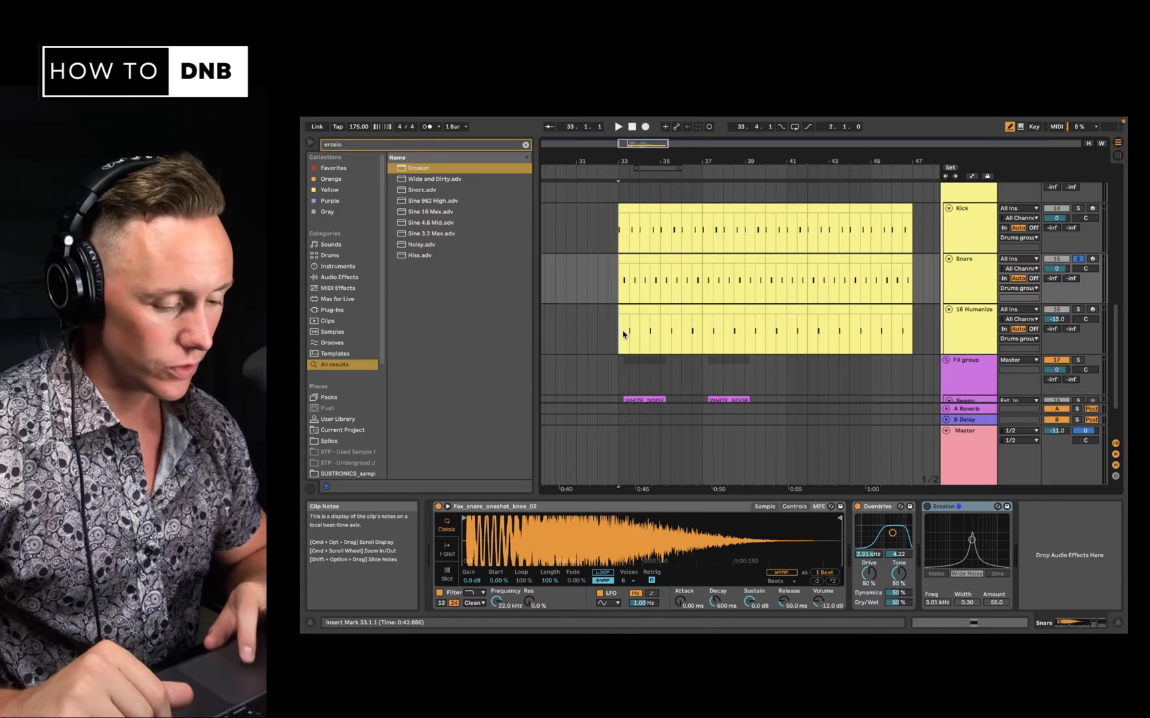
Step: Solo the 16 Humanize track and play it from bar 33, comparing it with the whole Drums group soloed
{"action": "left_click", "coordinate": [968, 325]}
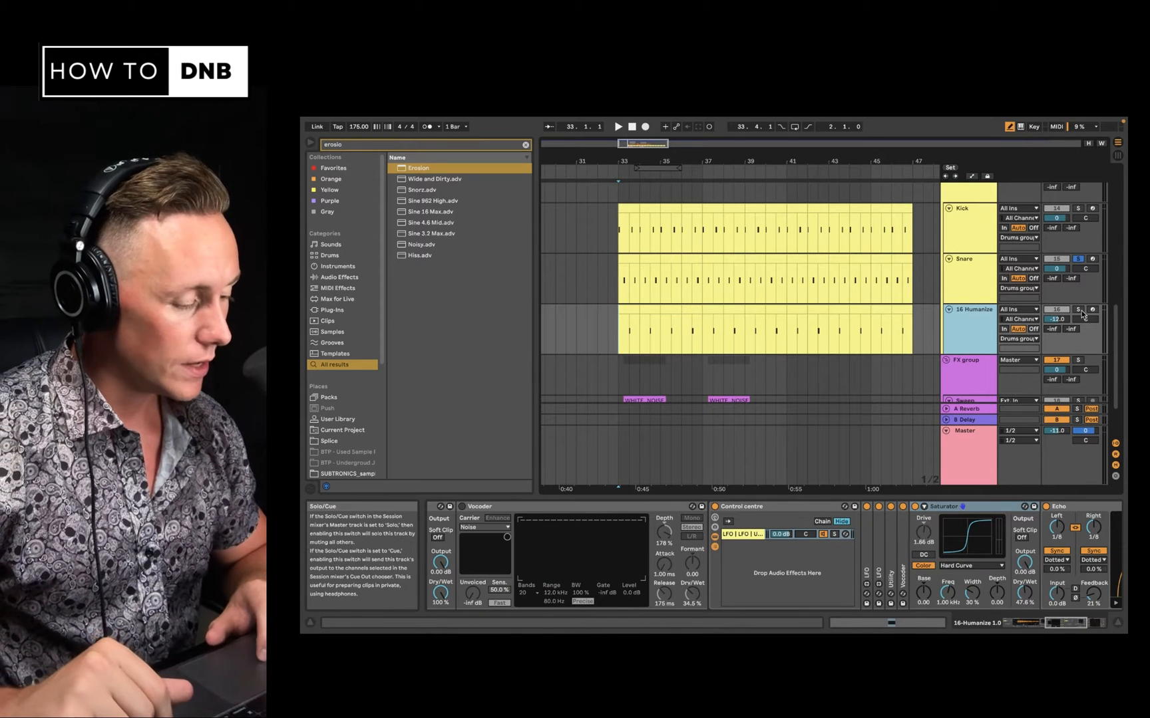
{"action": "left_click", "coordinate": [1077, 310]}
{"action": "scroll", "coordinate": [706, 292], "scroll_direction": "up", "scroll_amount": 5}
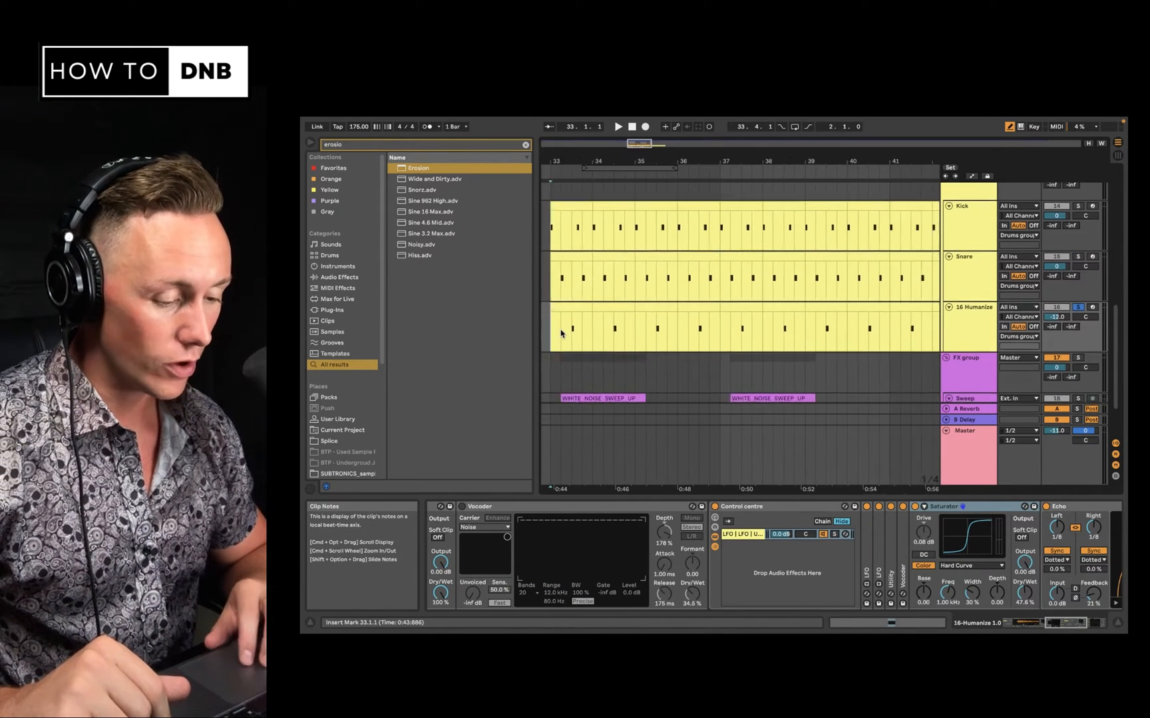
{"action": "key", "text": "space"}
{"action": "scroll", "coordinate": [560, 329], "scroll_direction": "up", "scroll_amount": 2}
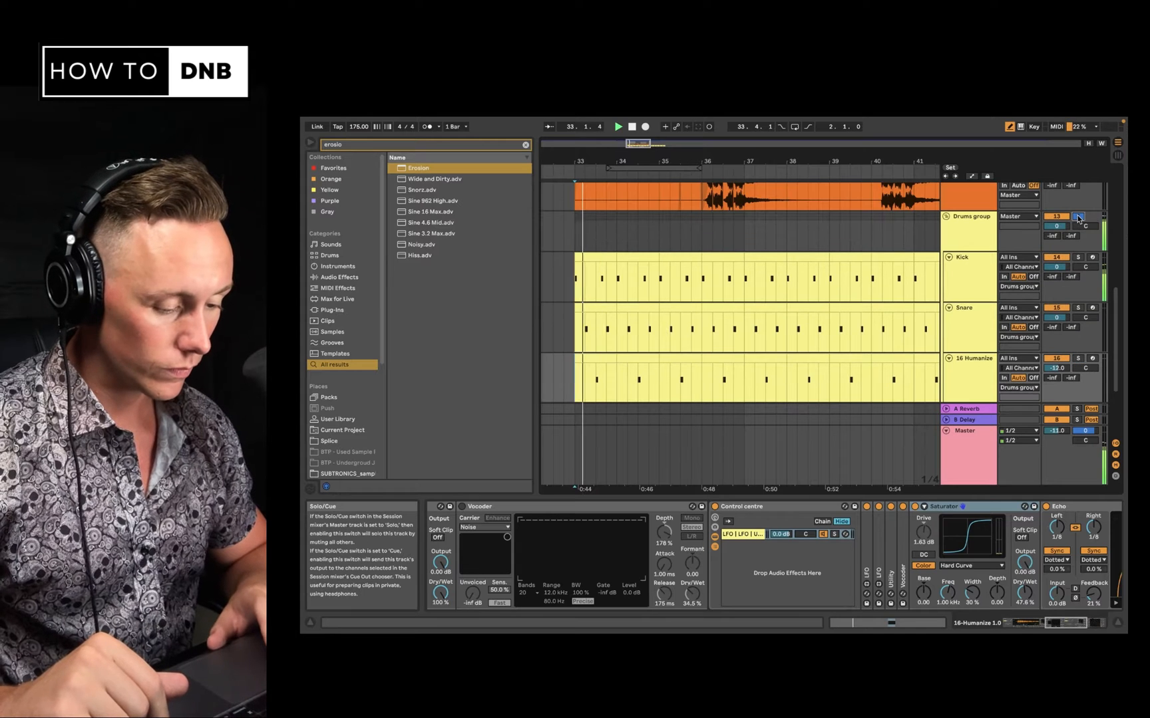
{"action": "left_click", "coordinate": [1078, 217]}
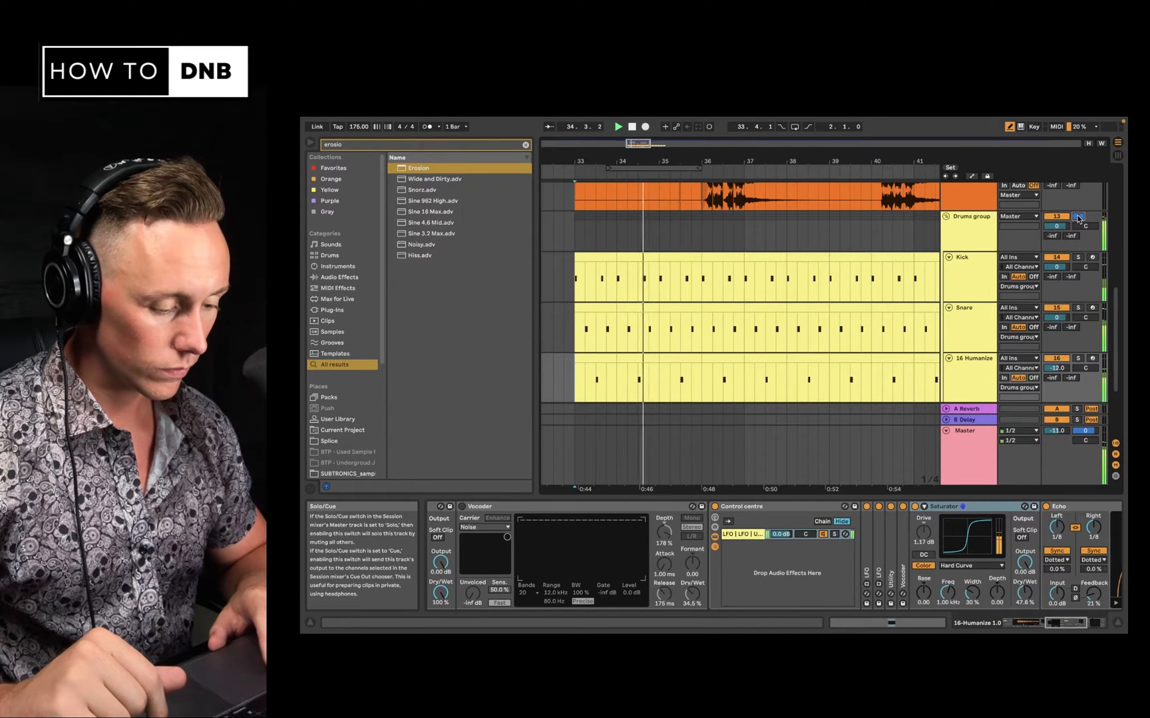
Step: Show the 16 Humanize track's devices and examine the chain from the Echo effect back to the Hihat 14 sampler
{"action": "left_click", "coordinate": [972, 359]}
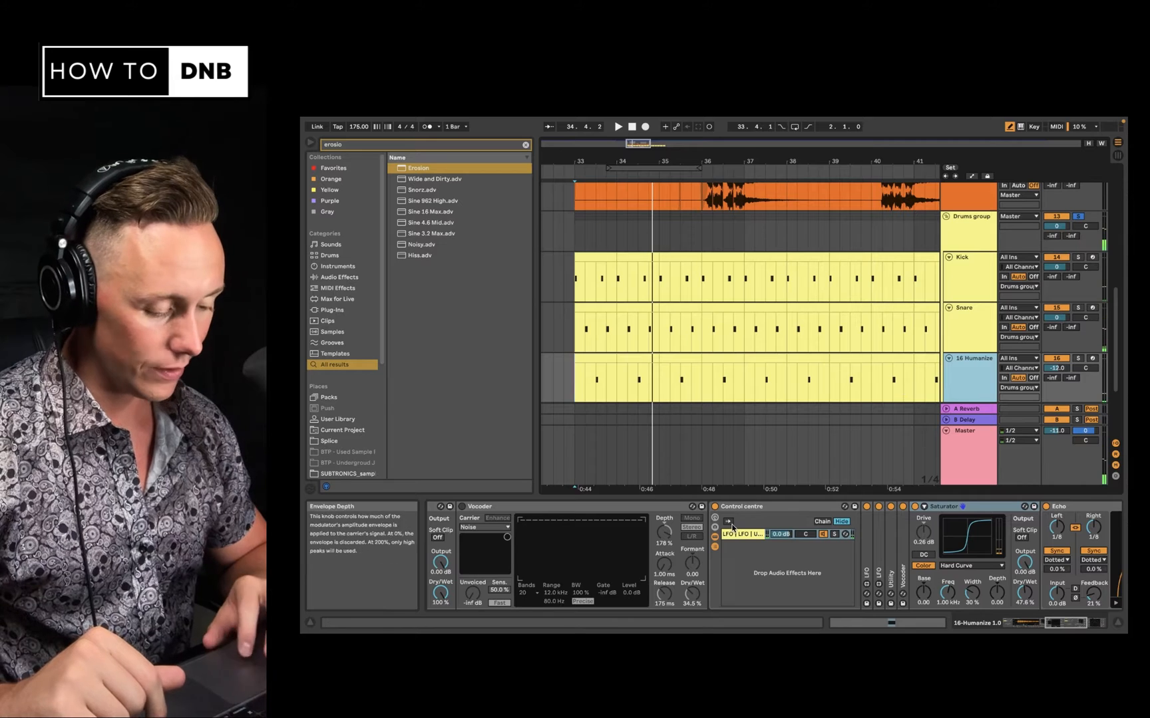
{"action": "left_click", "coordinate": [1083, 624]}
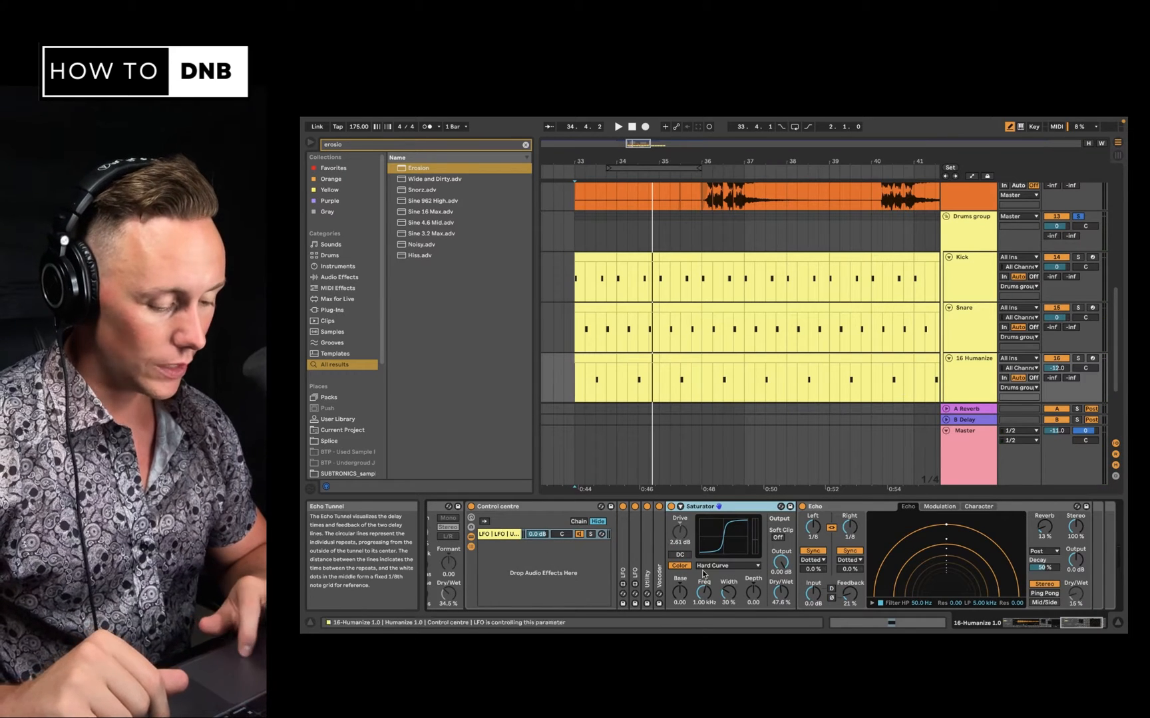
{"action": "scroll", "coordinate": [764, 542], "scroll_direction": "right", "scroll_amount": 3}
{"action": "scroll", "coordinate": [764, 540], "scroll_direction": "left", "scroll_amount": 10}
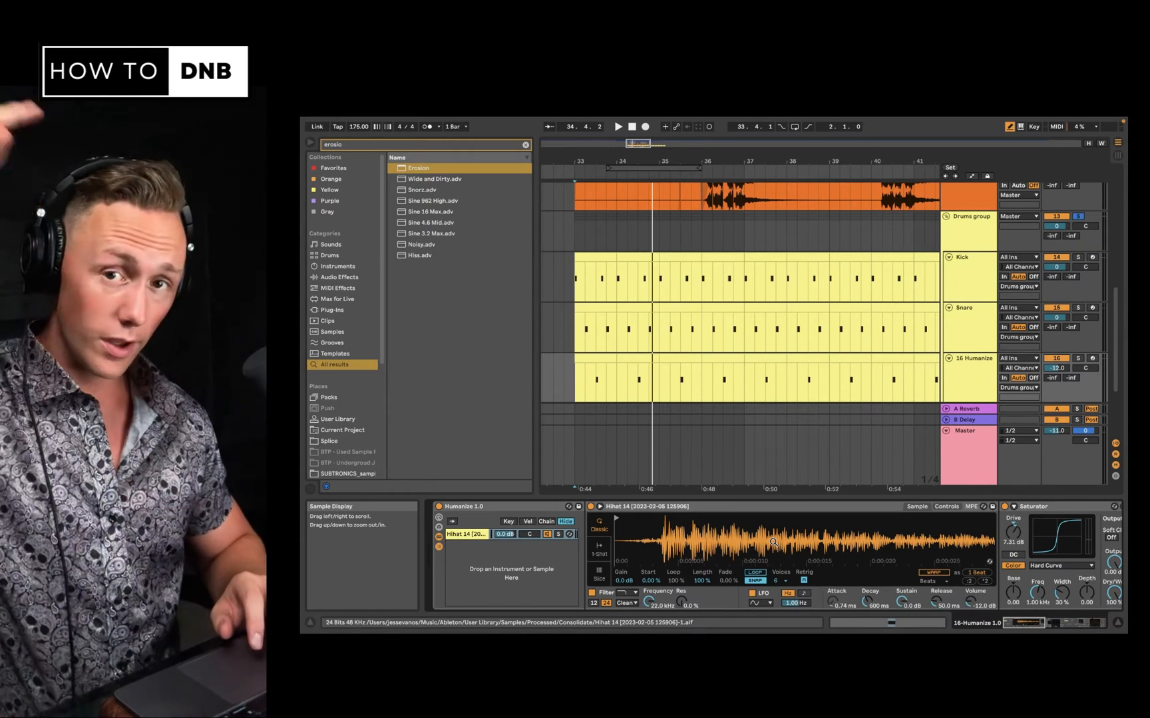
Step: Show the devices of the Sweep track in the FX group and listen to the soloed OG song from bar 33
{"action": "scroll", "coordinate": [854, 301], "scroll_direction": "down", "scroll_amount": 5}
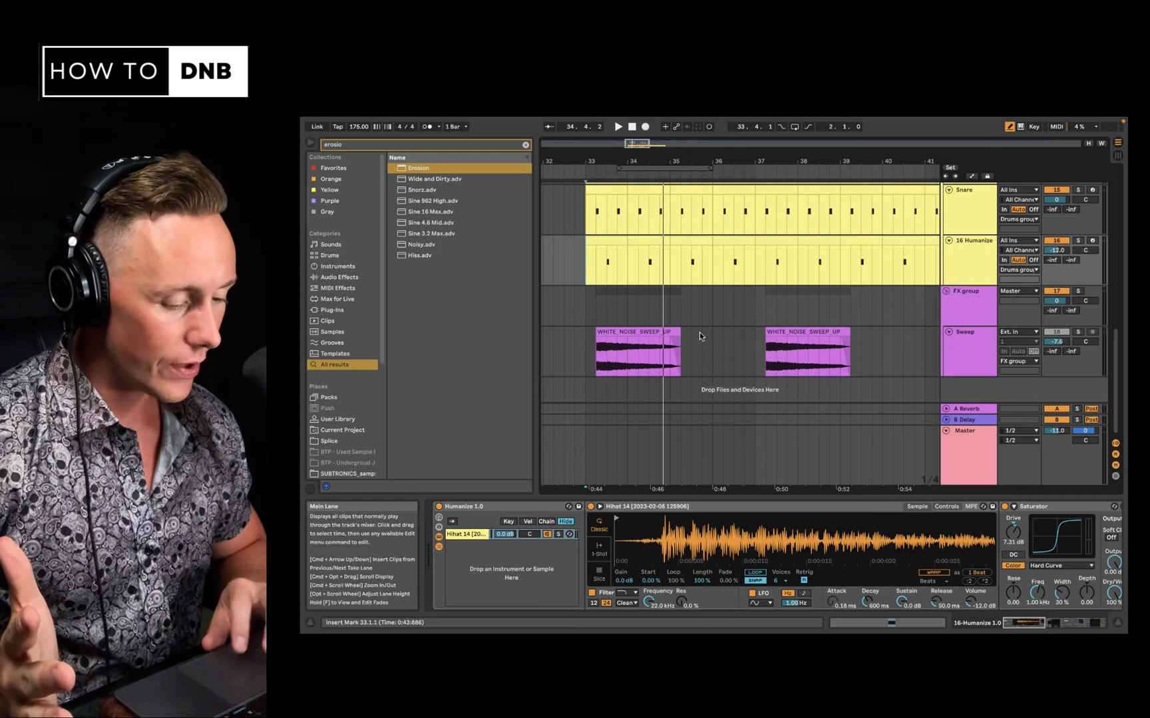
{"action": "left_click", "coordinate": [589, 345]}
{"action": "scroll", "coordinate": [584, 244], "scroll_direction": "up", "scroll_amount": 6}
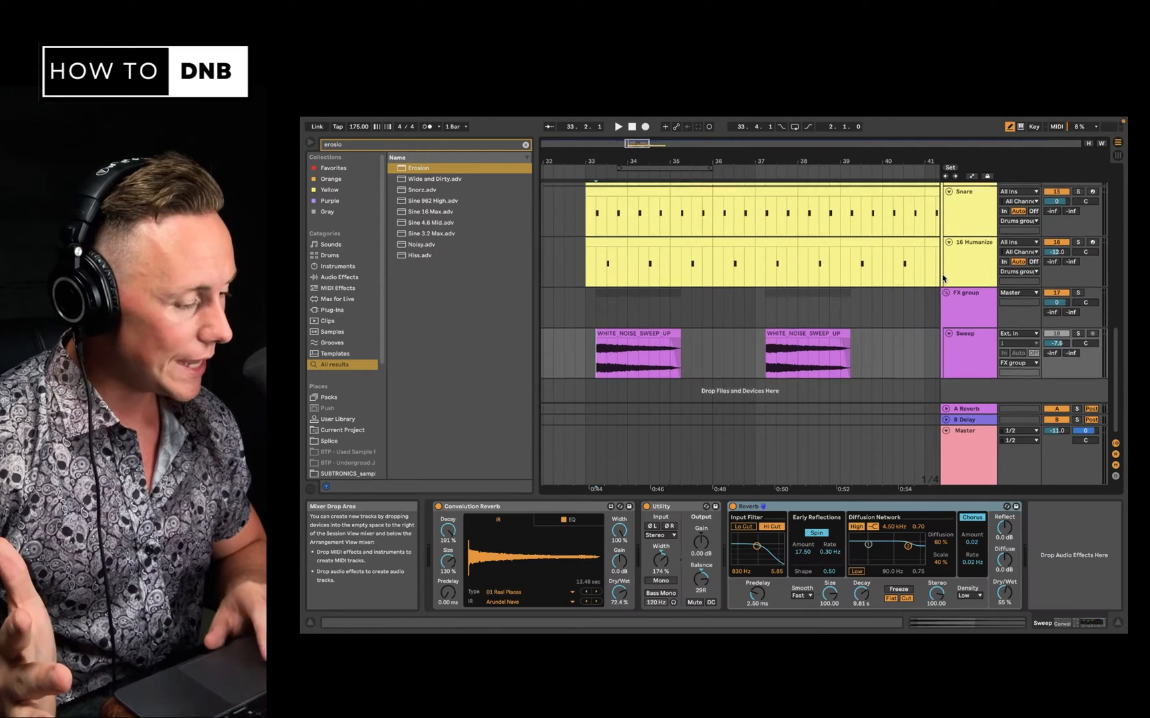
{"action": "left_click", "coordinate": [584, 244]}
{"action": "key", "text": "space"}
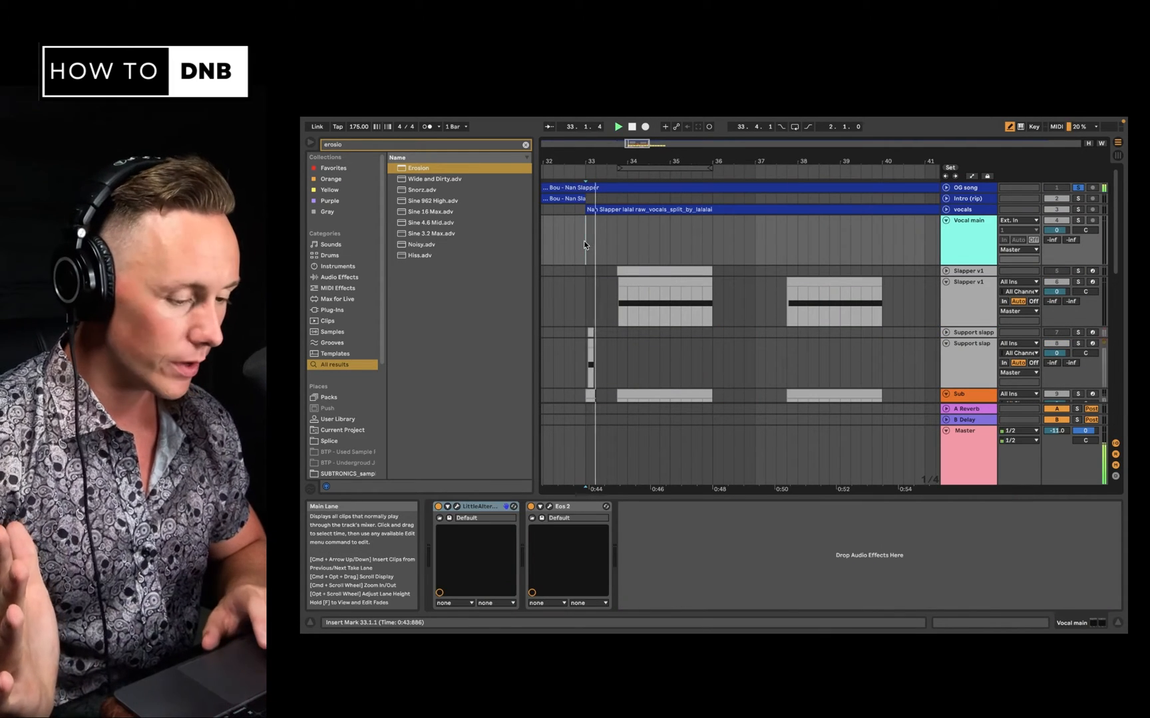
{"action": "key", "text": "space"}
{"action": "key", "text": "space"}
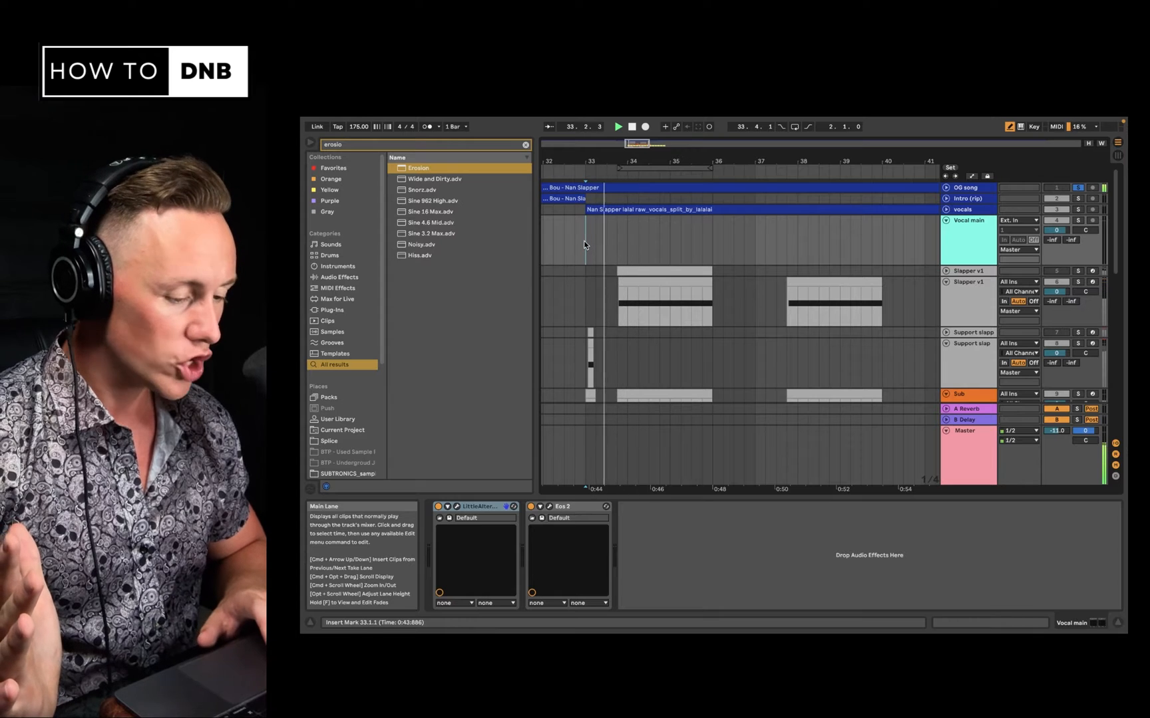
Step: Select the first WHITE_NOISE_SWEEP_UP clip and play the soloed Sweep track with Convolution Reverb and Utility bypassed
{"action": "scroll", "coordinate": [610, 294], "scroll_direction": "down", "scroll_amount": 10}
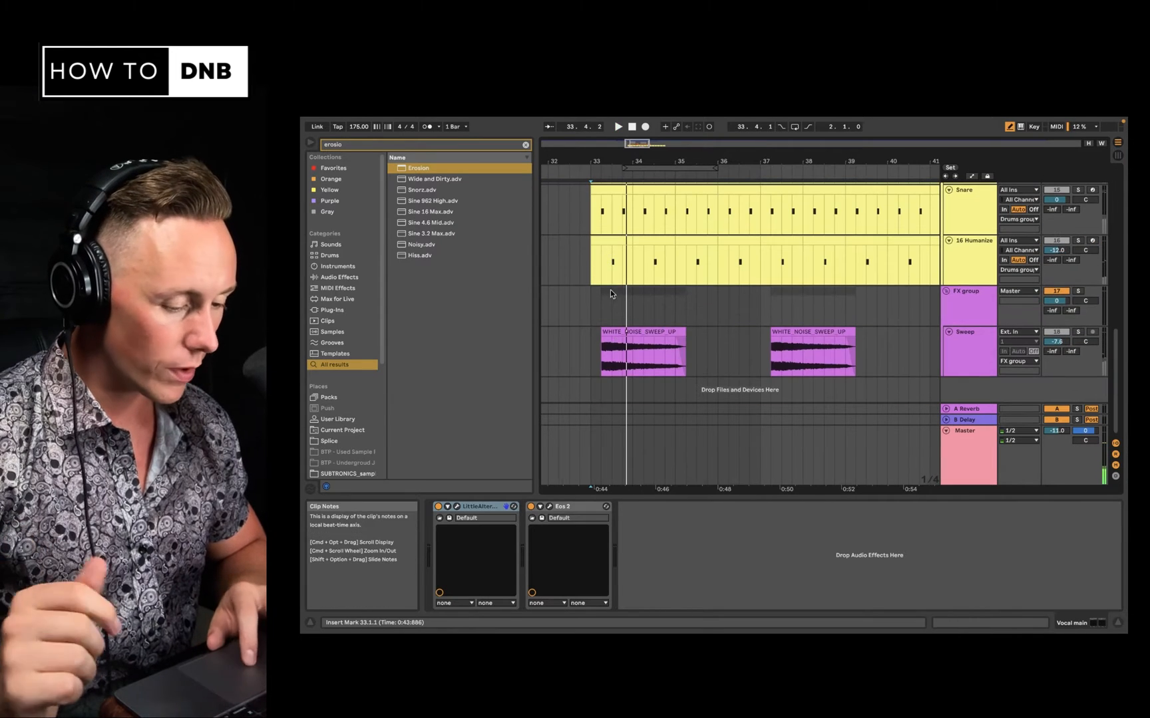
{"action": "left_click", "coordinate": [619, 335]}
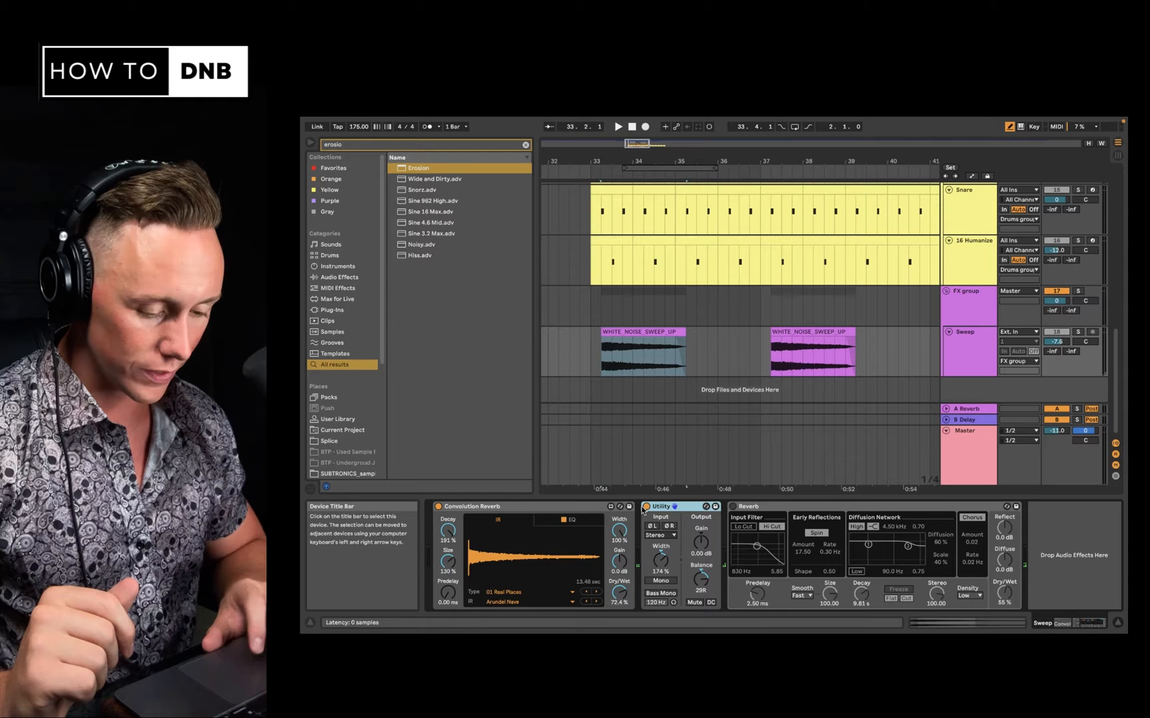
{"action": "left_click", "coordinate": [438, 507]}
{"action": "key", "text": "space"}
{"action": "left_click", "coordinate": [646, 506]}
{"action": "key", "text": "space"}
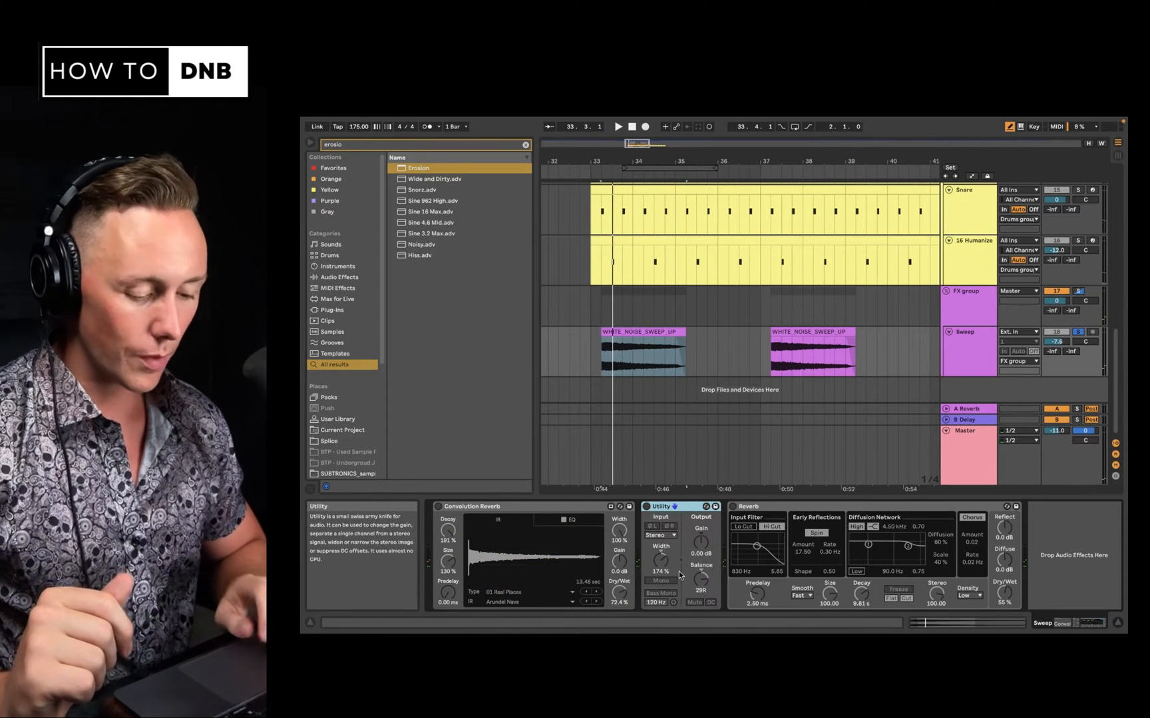
Step: Switch the Sweep track's Convolution Reverb back on, keep Arundel Nave as its impulse response, and listen to the clip
{"action": "left_click", "coordinate": [459, 513]}
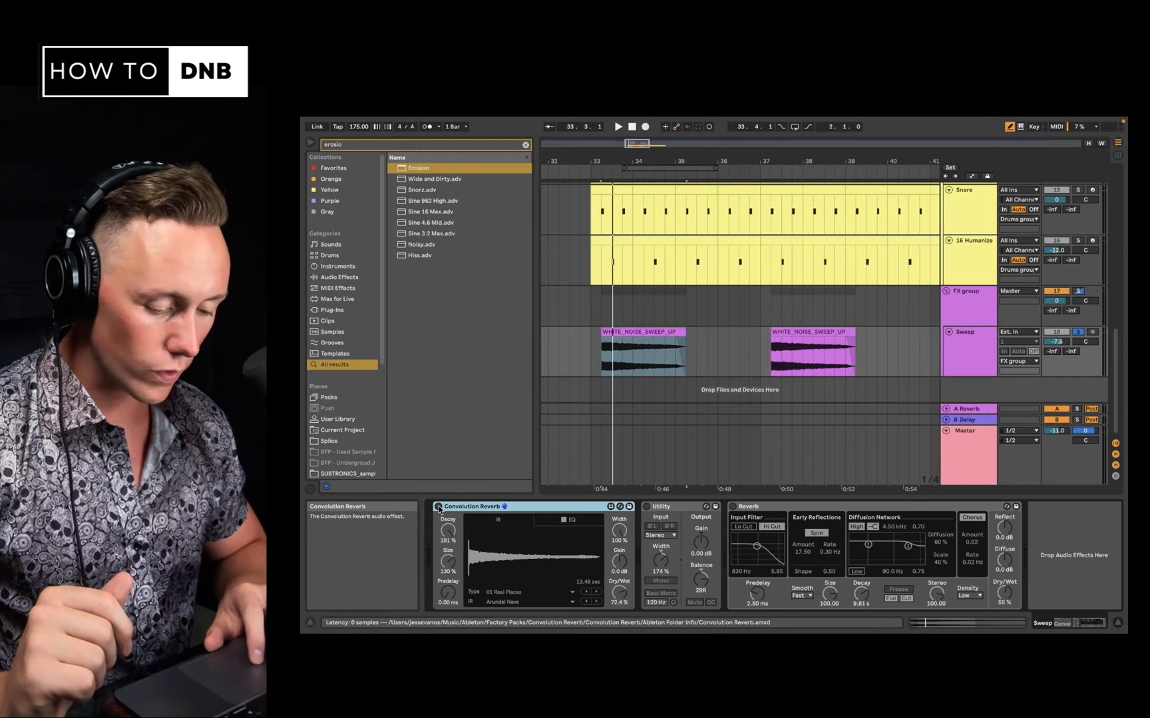
{"action": "left_click", "coordinate": [438, 506]}
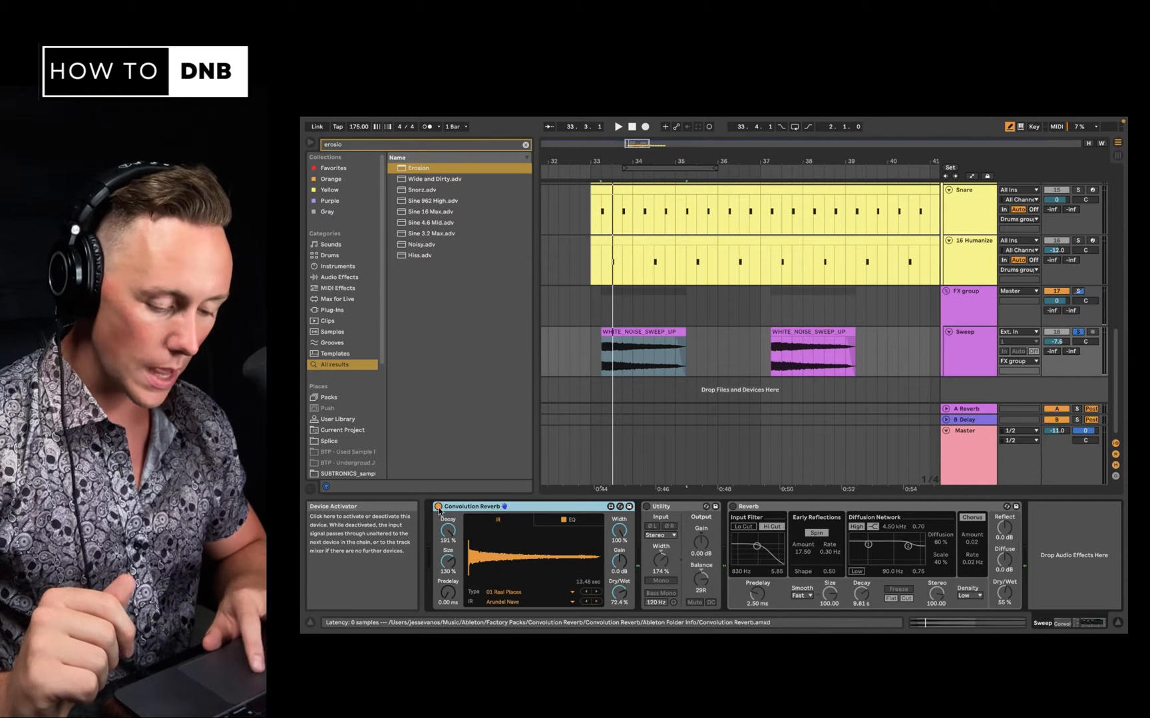
{"action": "left_click", "coordinate": [507, 602]}
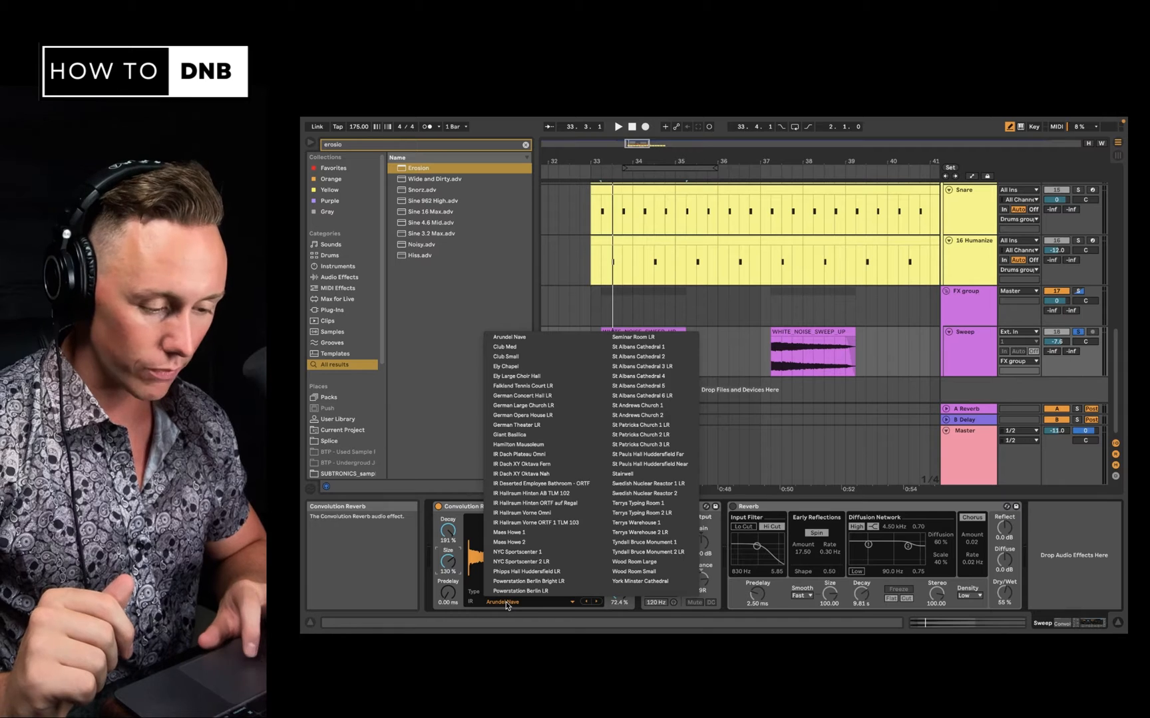
{"action": "left_click", "coordinate": [507, 602]}
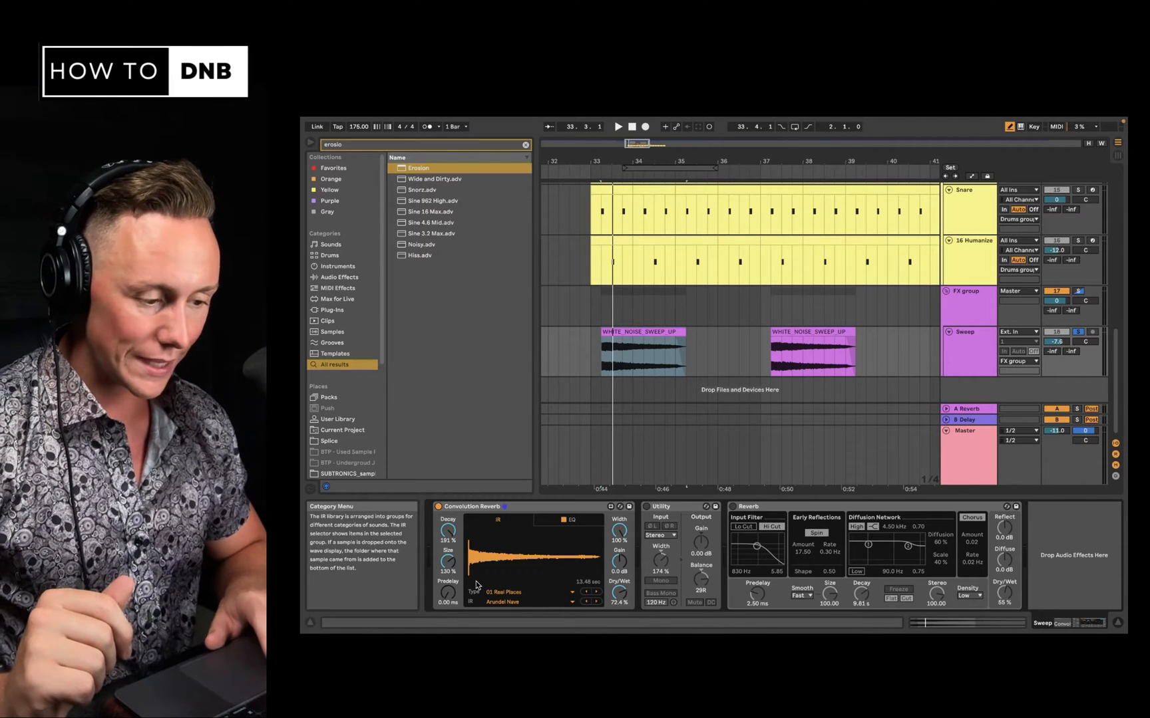
{"action": "key", "text": "space"}
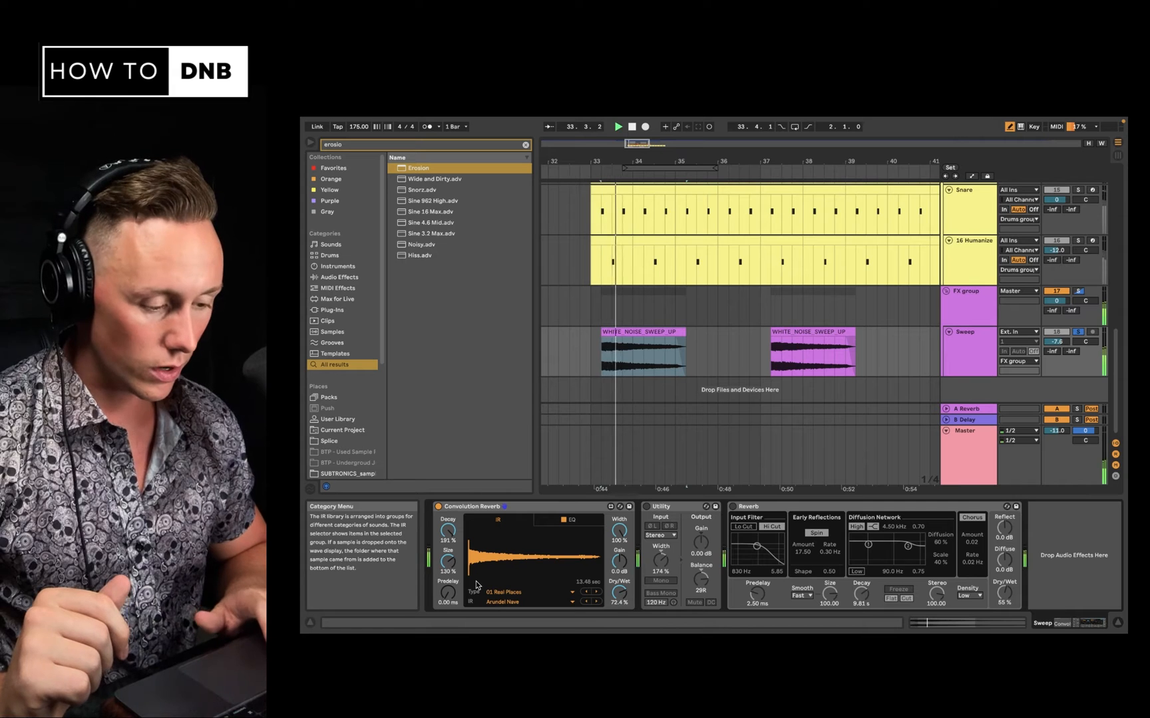
Step: Switch the Sweep track's Utility back on and play the passage with only the OG song soloed
{"action": "scroll", "coordinate": [913, 317], "scroll_direction": "up", "scroll_amount": 10}
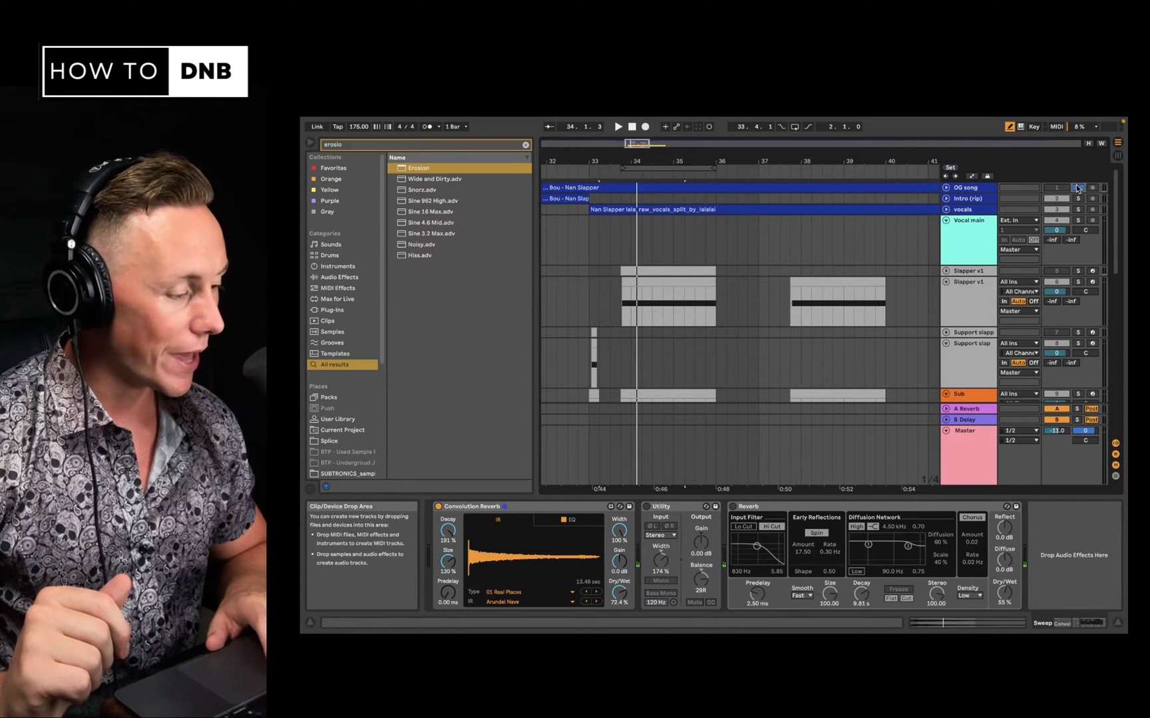
{"action": "scroll", "coordinate": [597, 360], "scroll_direction": "down", "scroll_amount": 10}
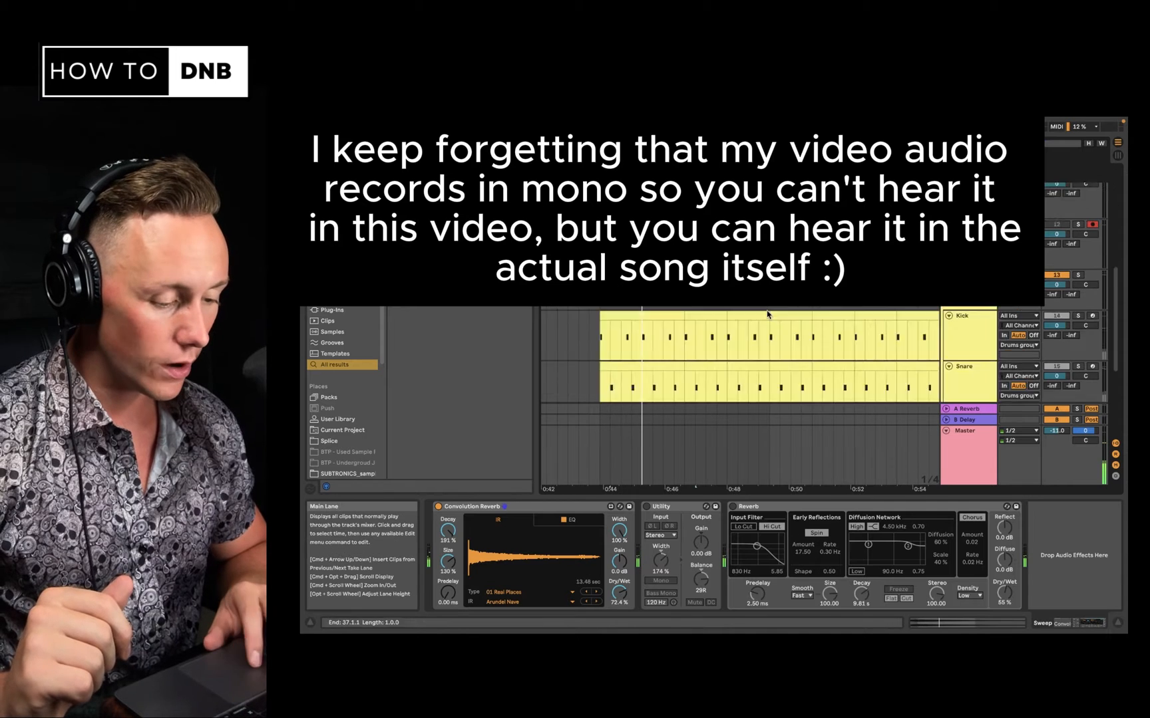
{"action": "left_click", "coordinate": [646, 507]}
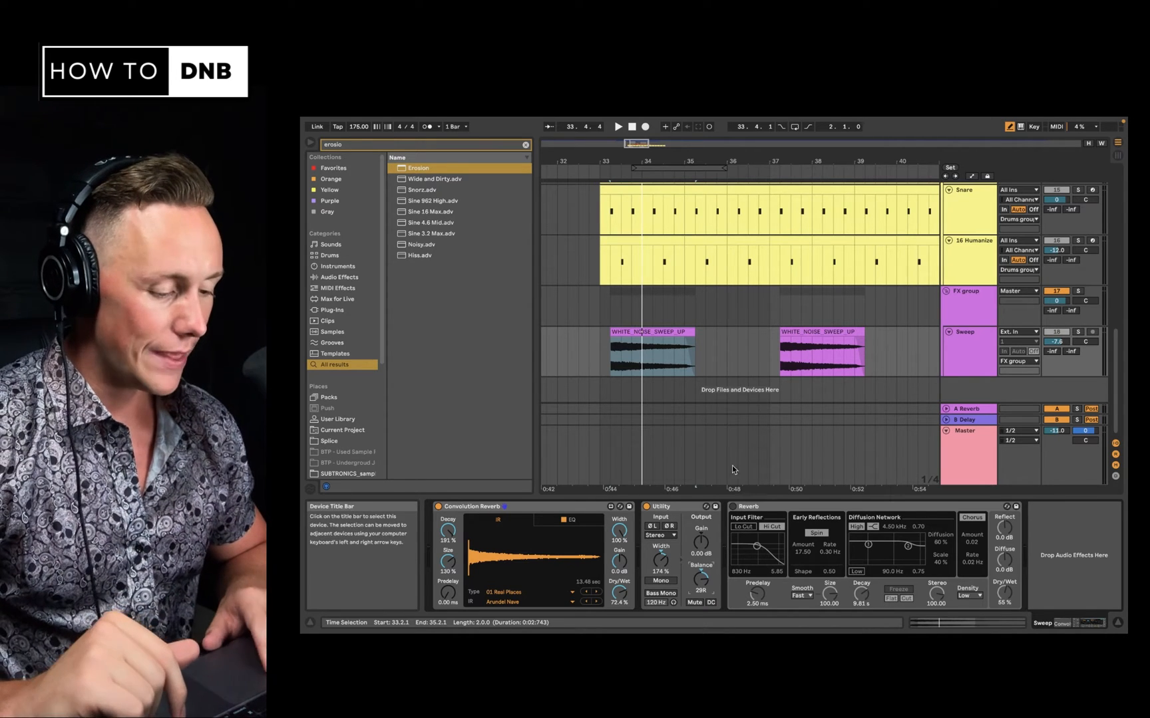
{"action": "key", "text": "space"}
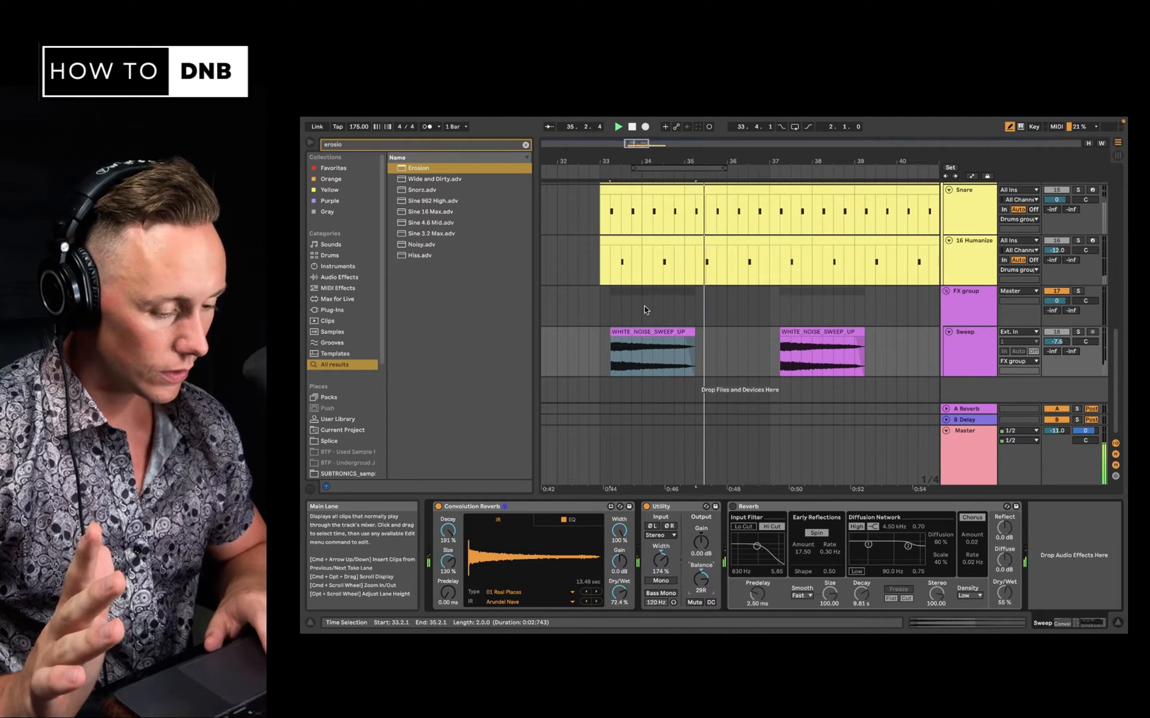
{"action": "key", "text": "space"}
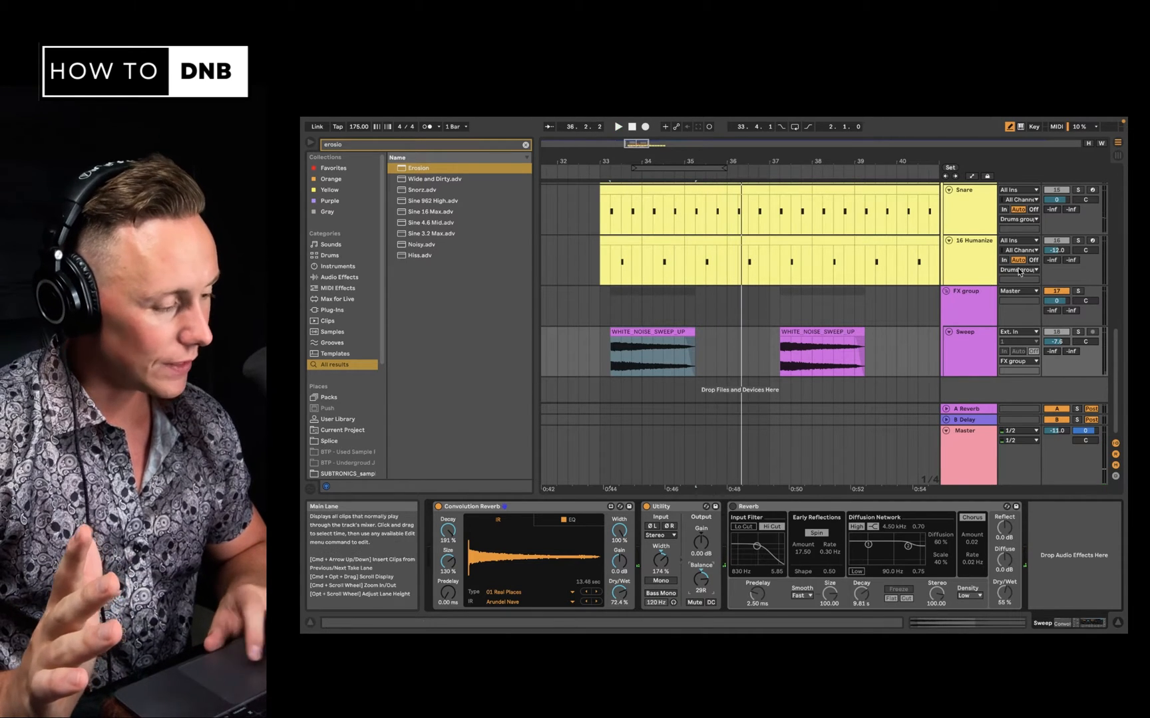
Step: Switch the Sweep track's Reverb back on and play the sweep passage with no track soloed
{"action": "left_click", "coordinate": [1078, 332]}
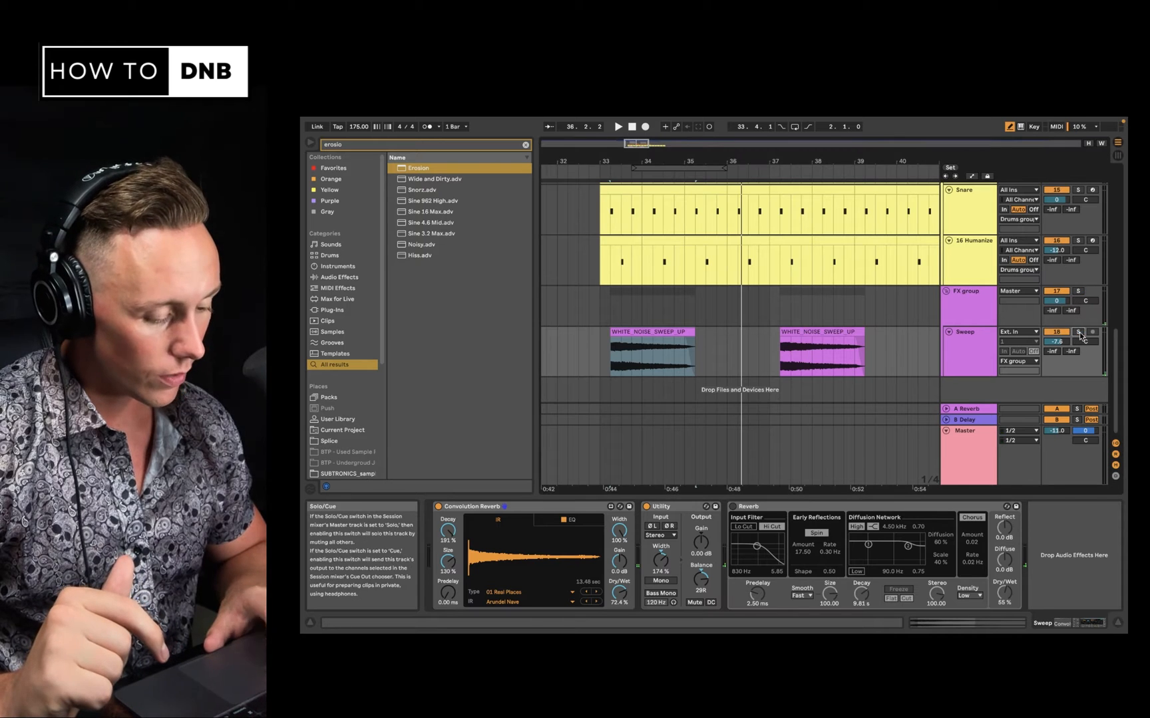
{"action": "left_click", "coordinate": [733, 506]}
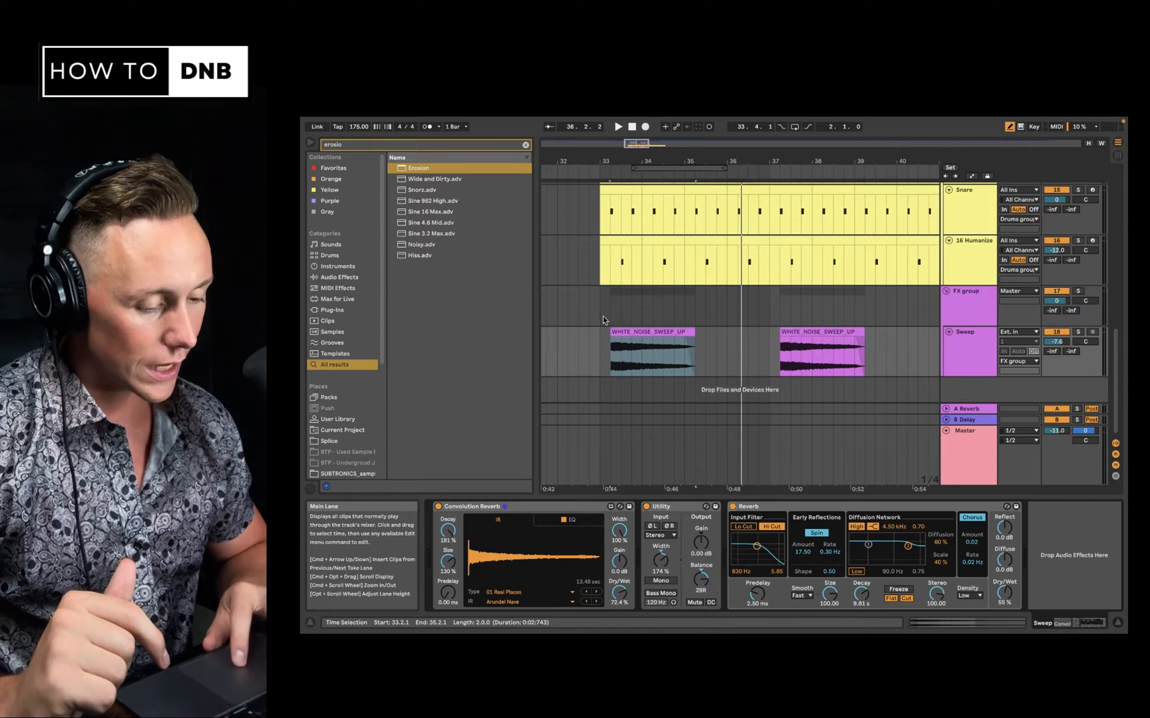
{"action": "key", "text": "space"}
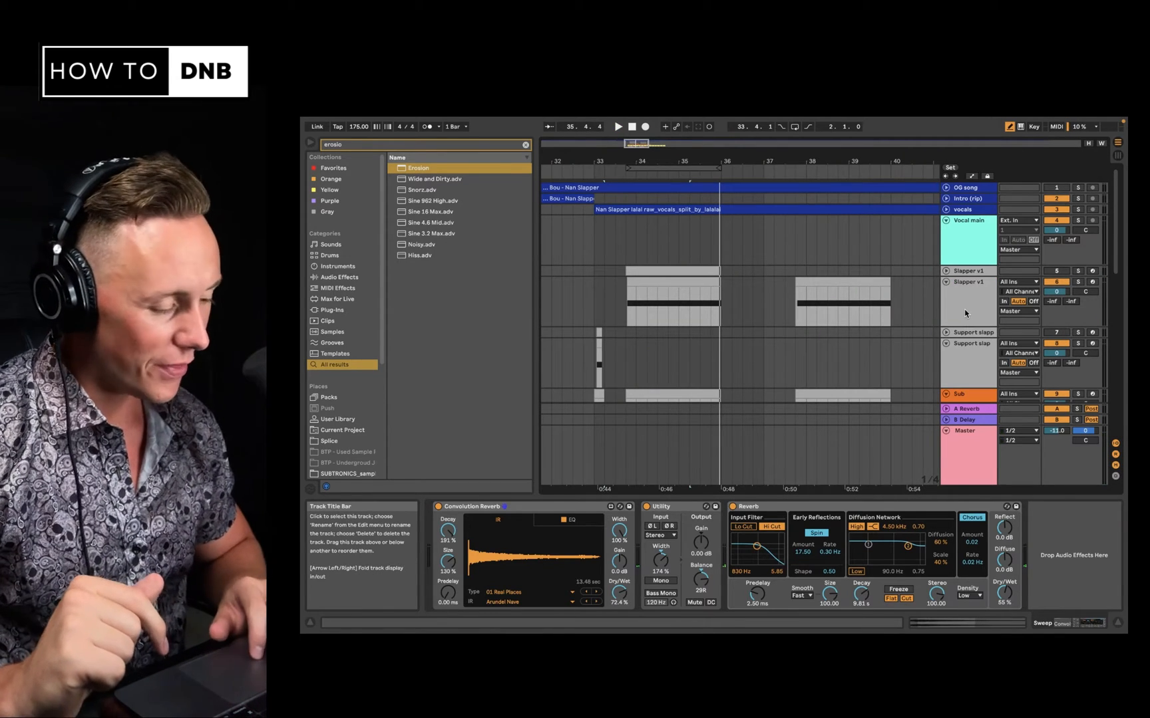
Step: Show the devices of the Slapper v1 MIDI track and play its clip with the track soloed
{"action": "left_click", "coordinate": [965, 314]}
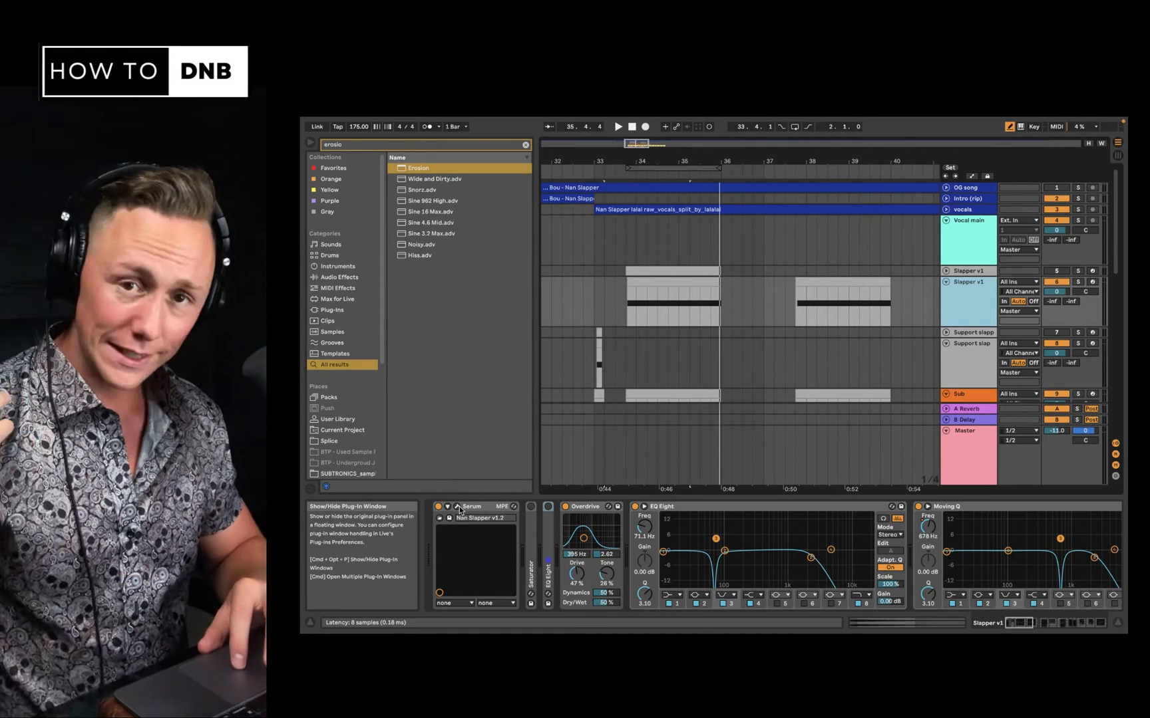
{"action": "left_click", "coordinate": [1078, 282]}
{"action": "key", "text": "space"}
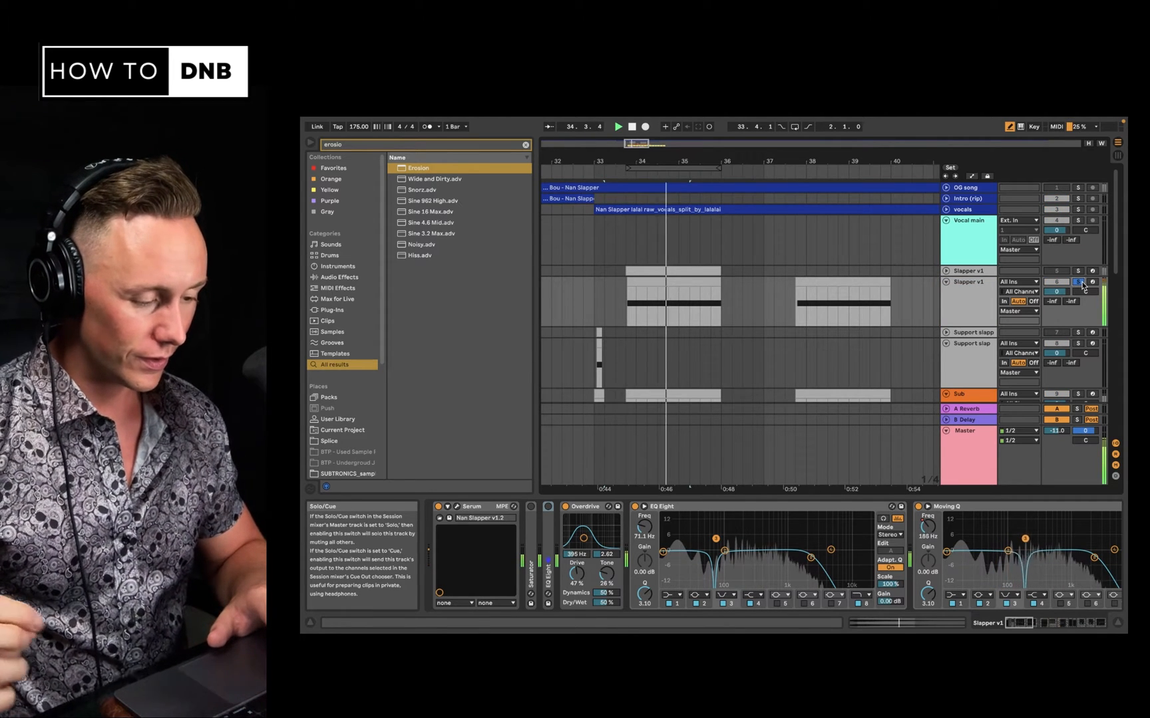
Step: Look over the Slapper v1 effect chain and its Serum patch Nan Slapper v1.2, and close the Serum window
{"action": "scroll", "coordinate": [765, 552], "scroll_direction": "right", "scroll_amount": 15}
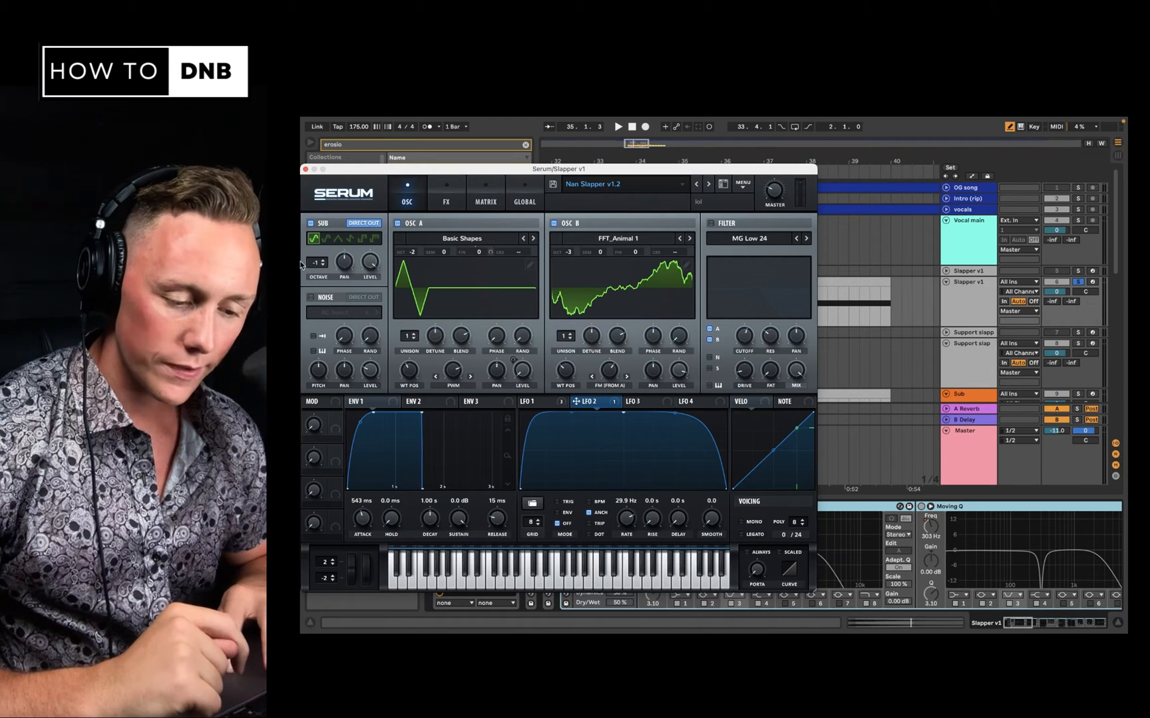
{"action": "left_click", "coordinate": [306, 169]}
{"action": "scroll", "coordinate": [882, 253], "scroll_direction": "right", "scroll_amount": 1}
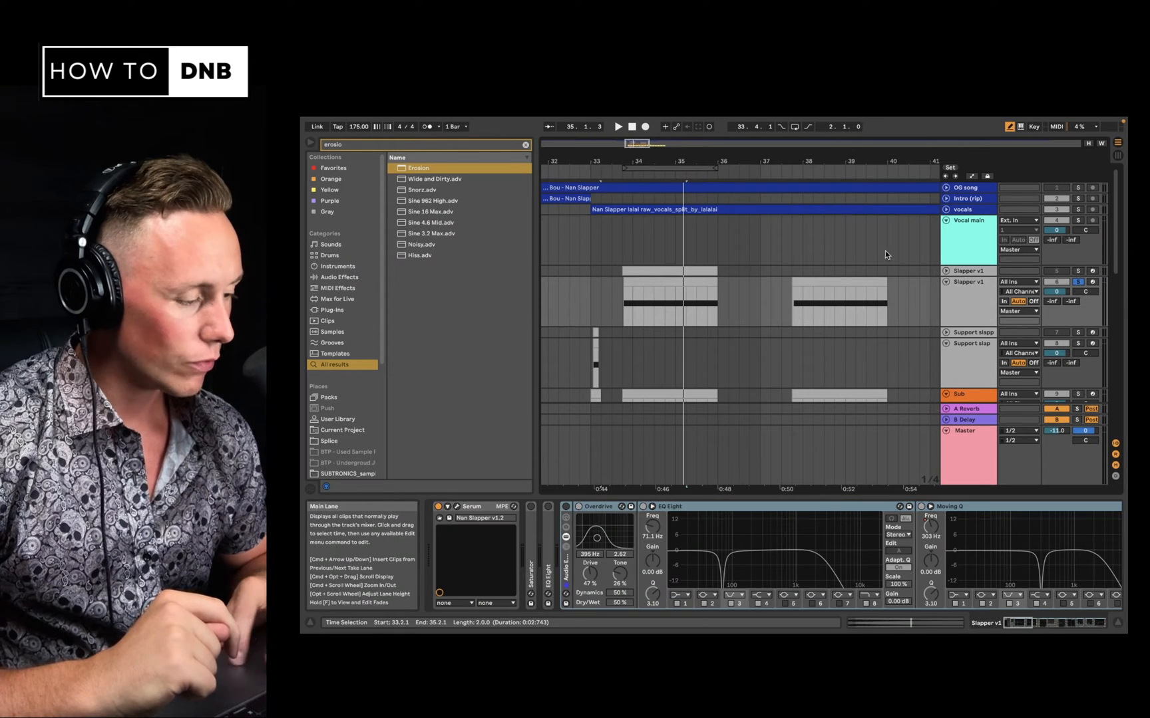
Step: Solo only the OG song track and listen to the passage from bar 33.2
{"action": "left_click", "coordinate": [1078, 189]}
{"action": "key", "text": "space"}
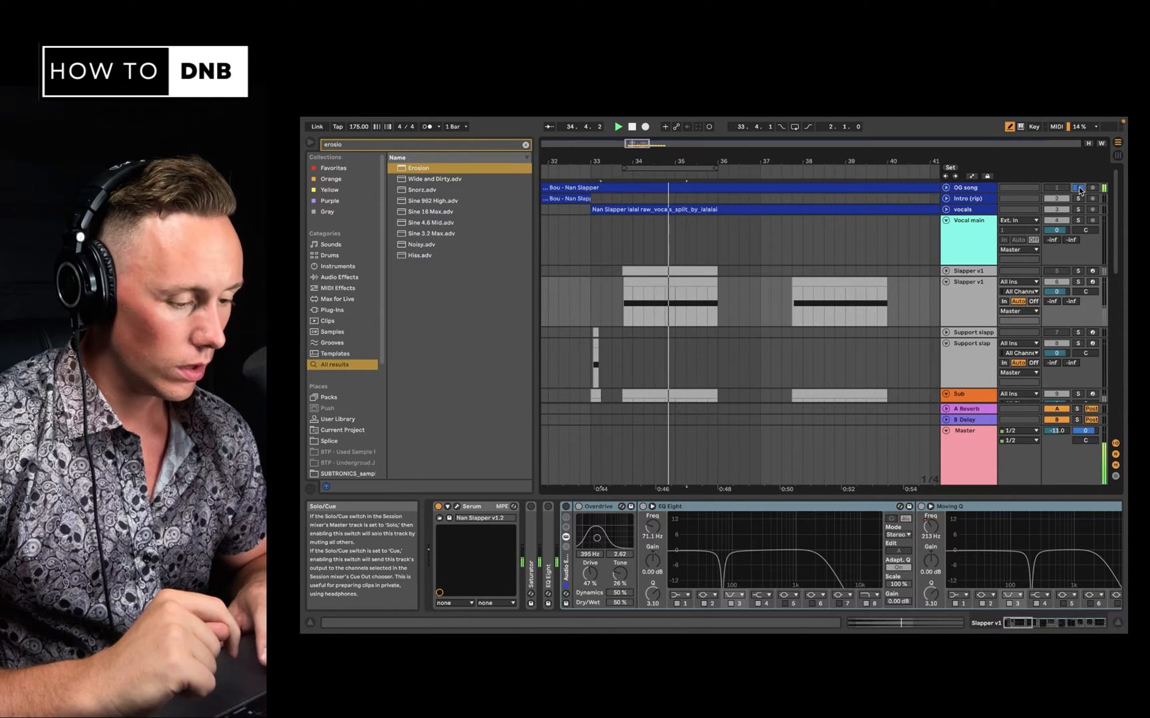
{"action": "key", "text": "space"}
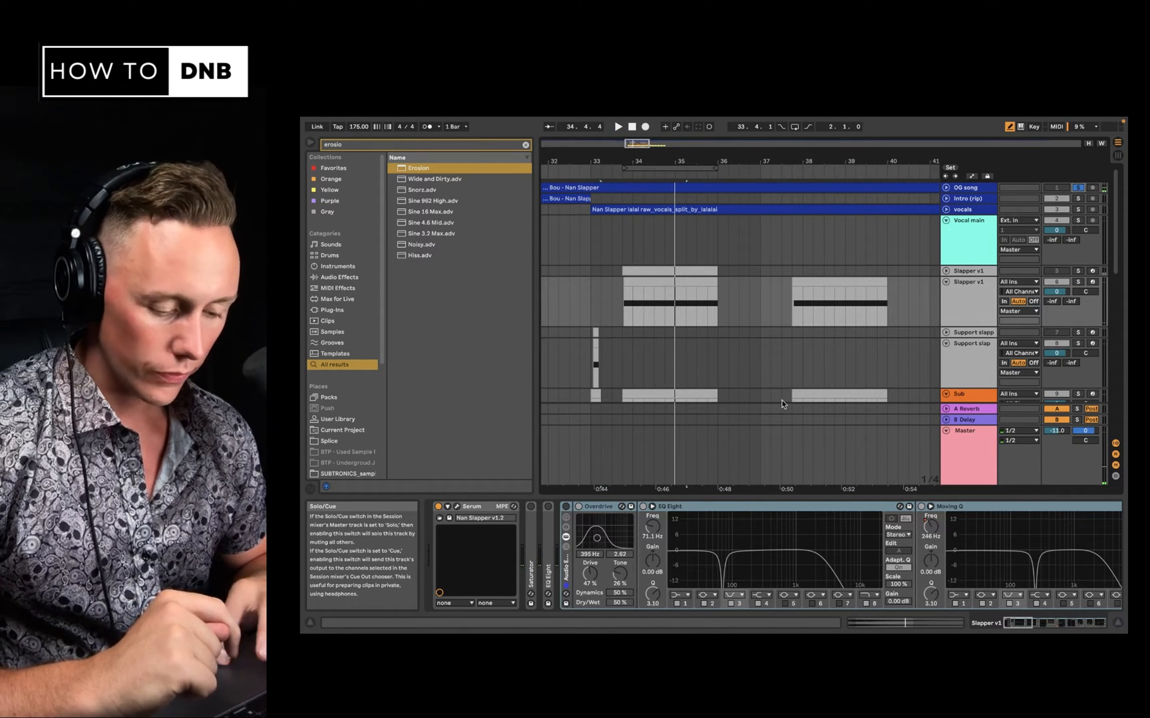
Step: Open the Serum patch on the Slapper v1 track and examine oscillator A's Basic Shapes wavetable and its PWM warp
{"action": "left_click", "coordinate": [457, 507]}
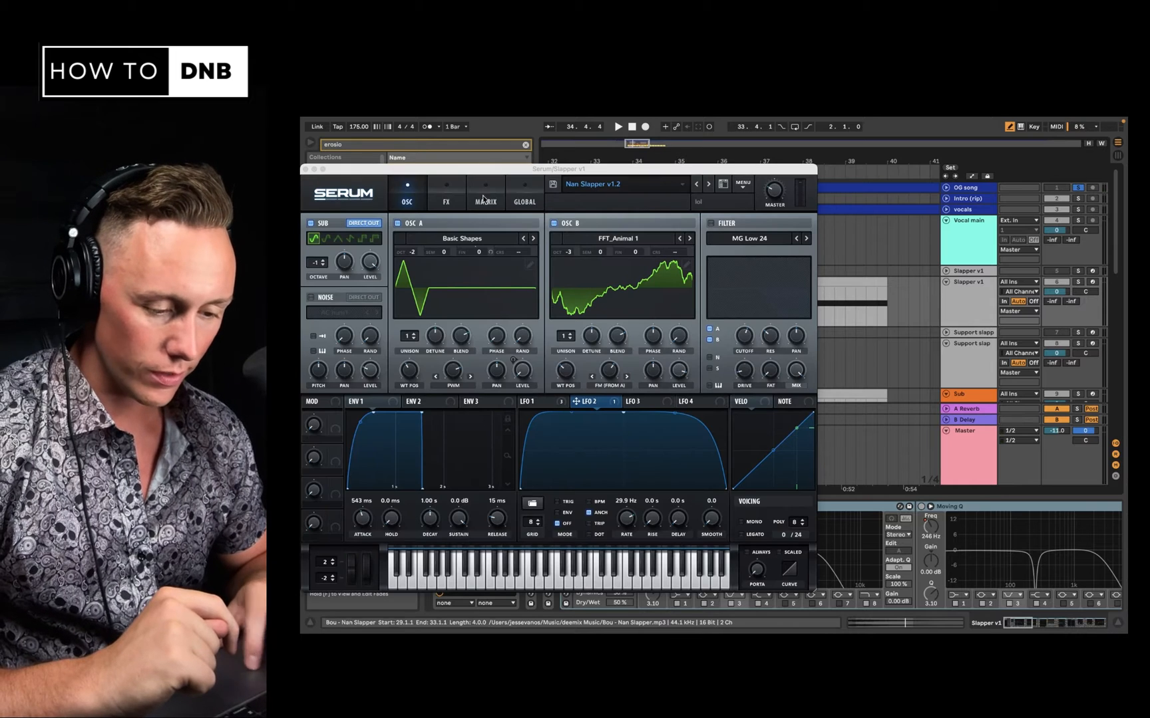
{"action": "left_click", "coordinate": [516, 258]}
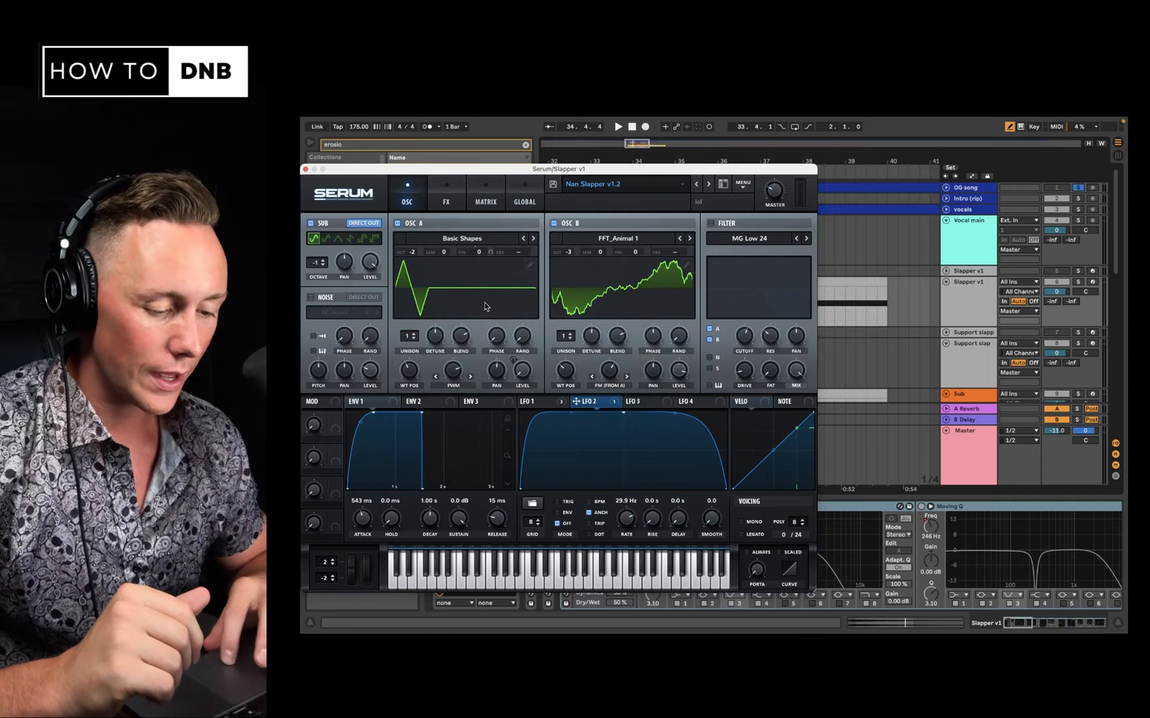
{"action": "left_click", "coordinate": [459, 284]}
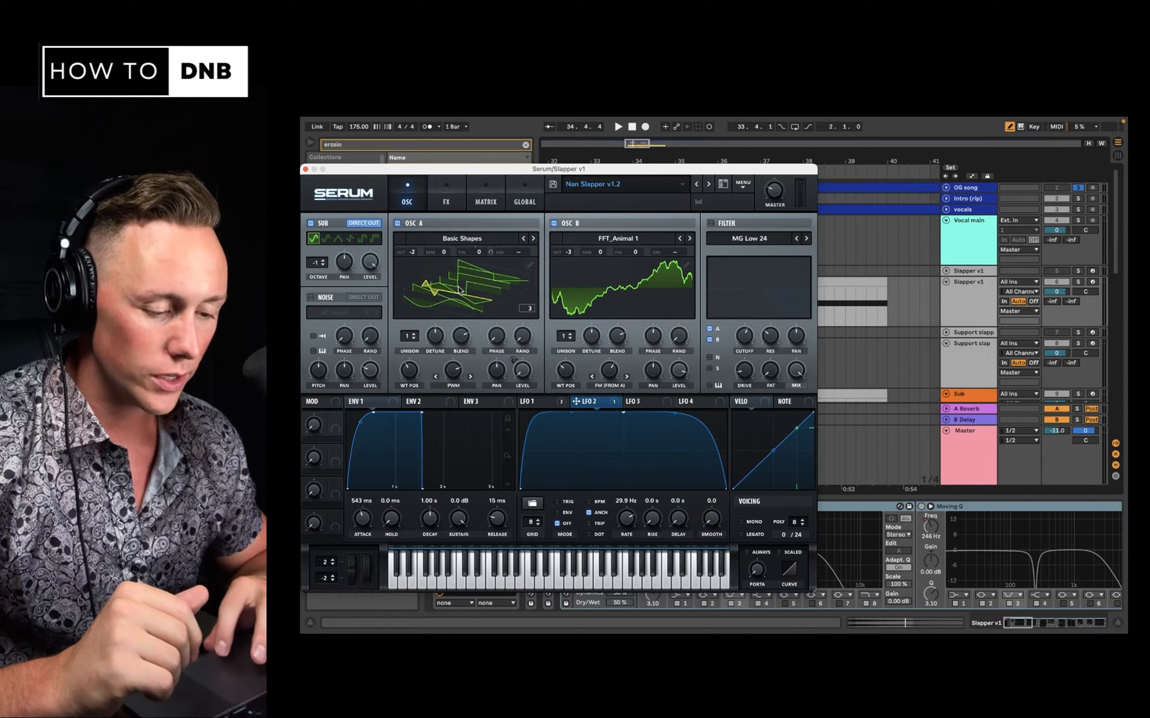
{"action": "left_click", "coordinate": [461, 293]}
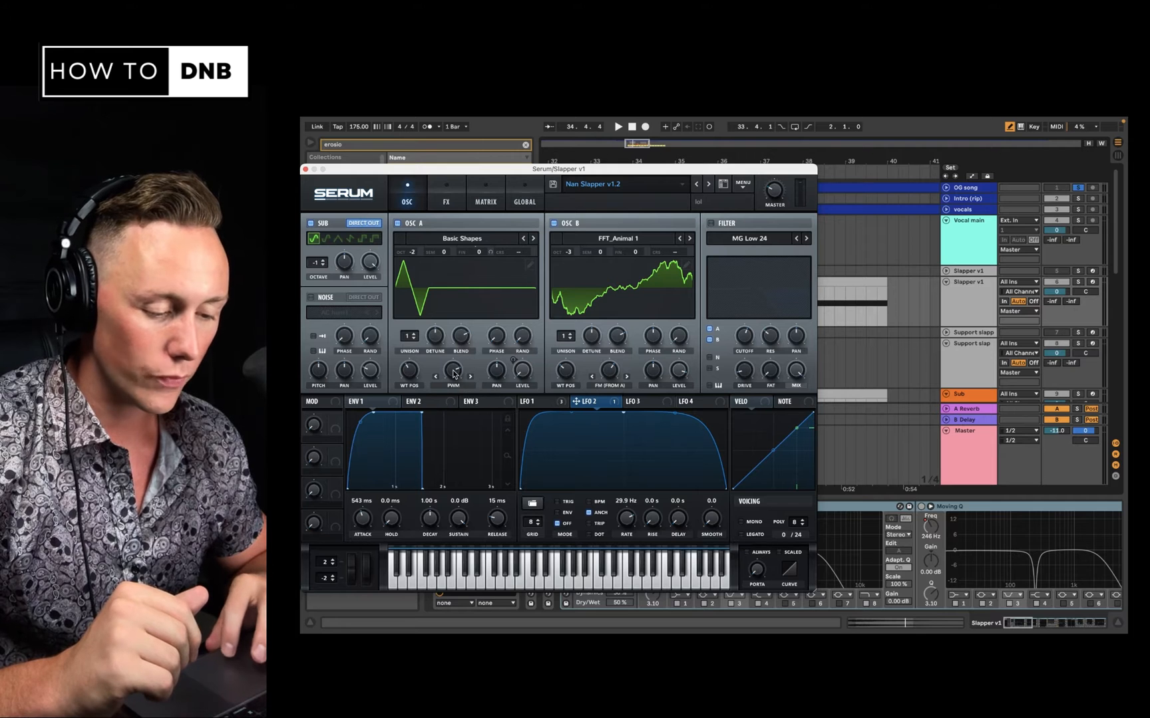
{"action": "mouse_move", "coordinate": [455, 374]}
{"action": "mouse_move", "coordinate": [453, 375]}
{"action": "left_mouse_down"}
{"action": "mouse_move", "coordinate": [455, 496]}
{"action": "mouse_move", "coordinate": [459, 368]}
{"action": "mouse_move", "coordinate": [458, 384]}
{"action": "left_mouse_up"}
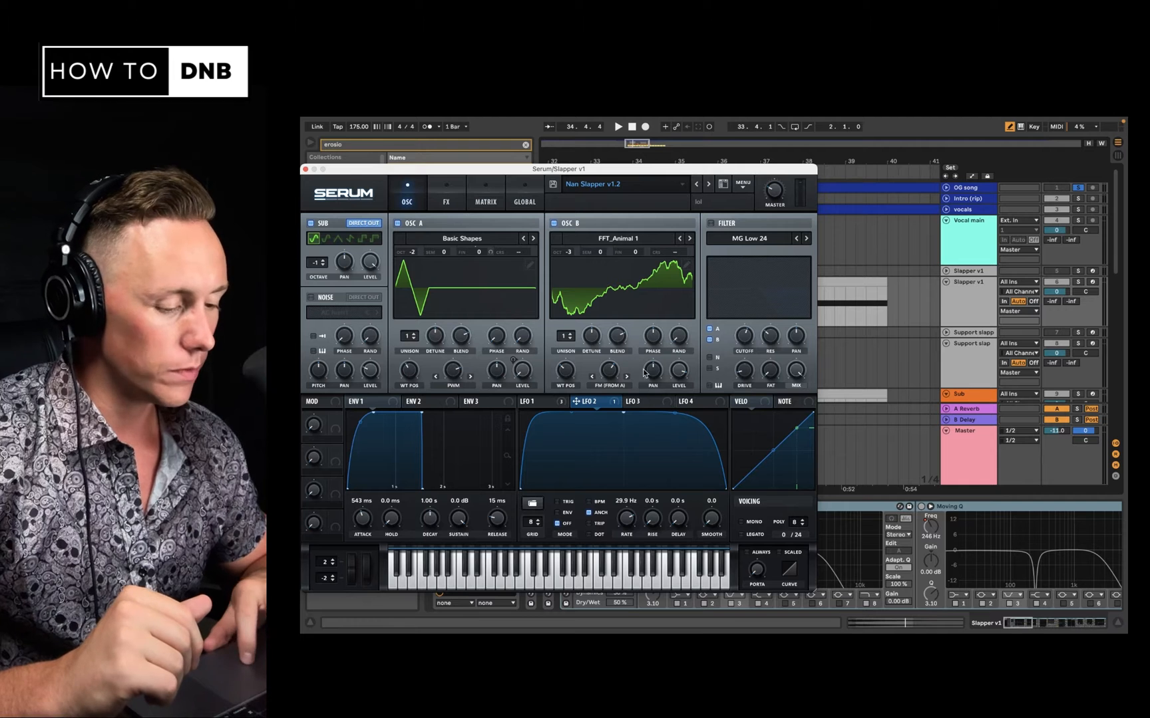
Step: Look over oscillator B's wavetable choices and wavetable position, and listen to the soloed Slapper v1 clip
{"action": "left_click", "coordinate": [613, 246]}
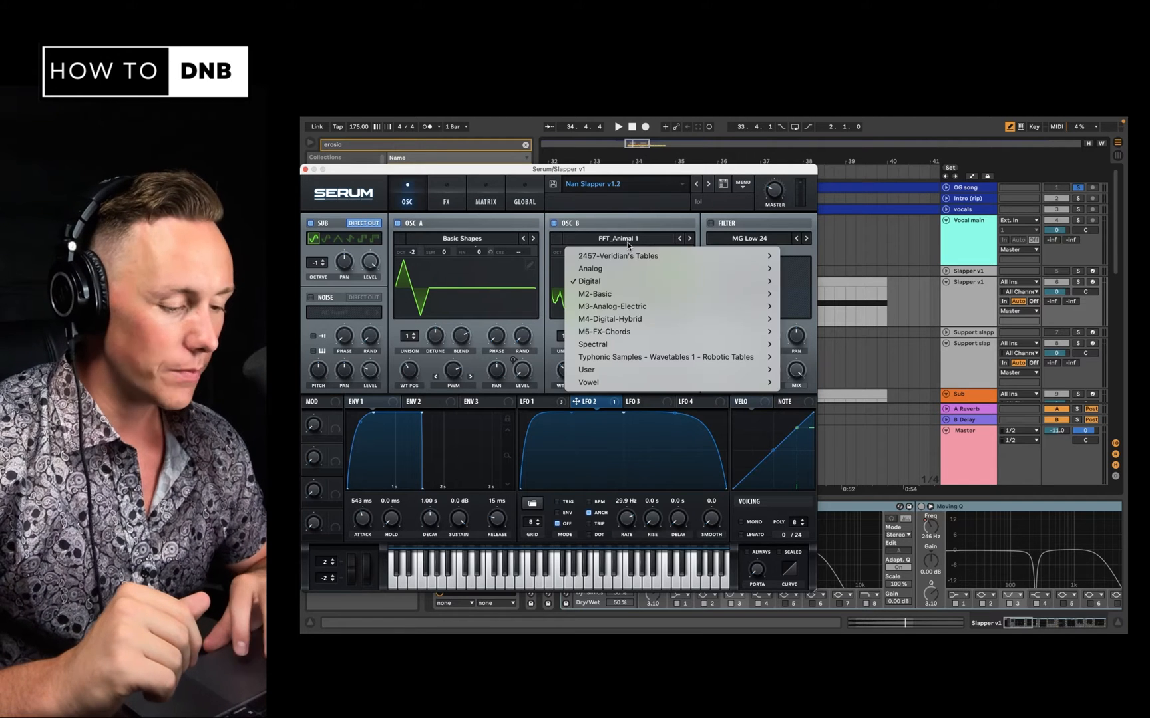
{"action": "left_click", "coordinate": [640, 244]}
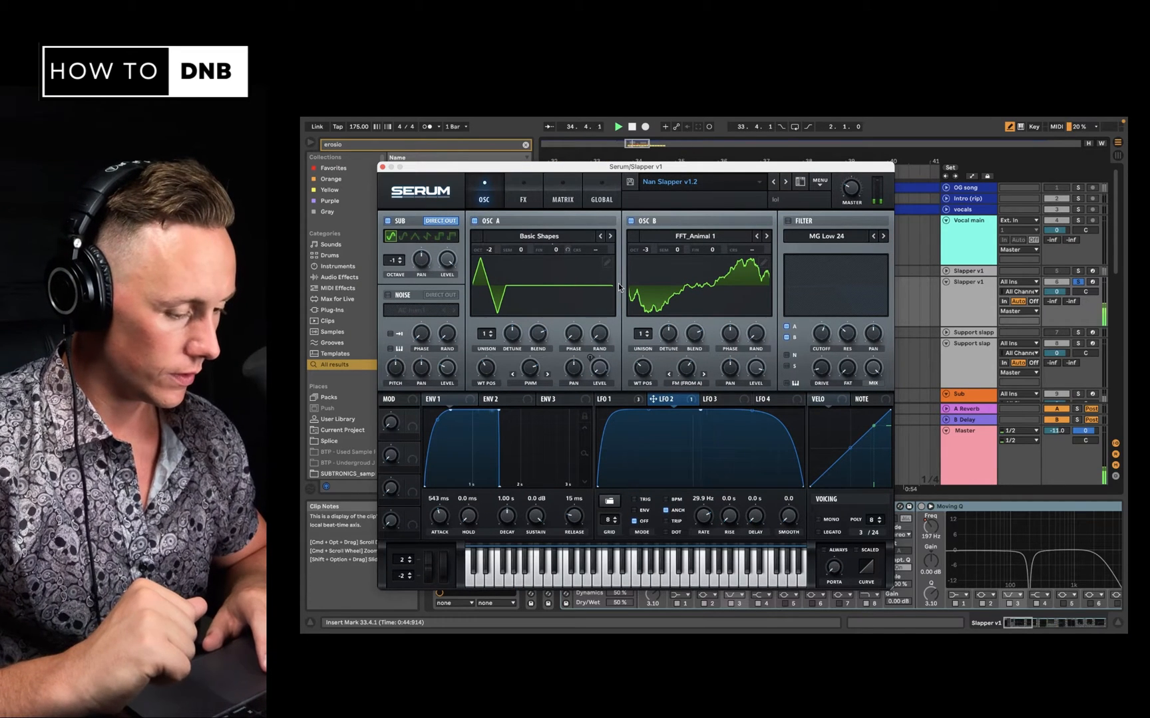
{"action": "key", "text": "space"}
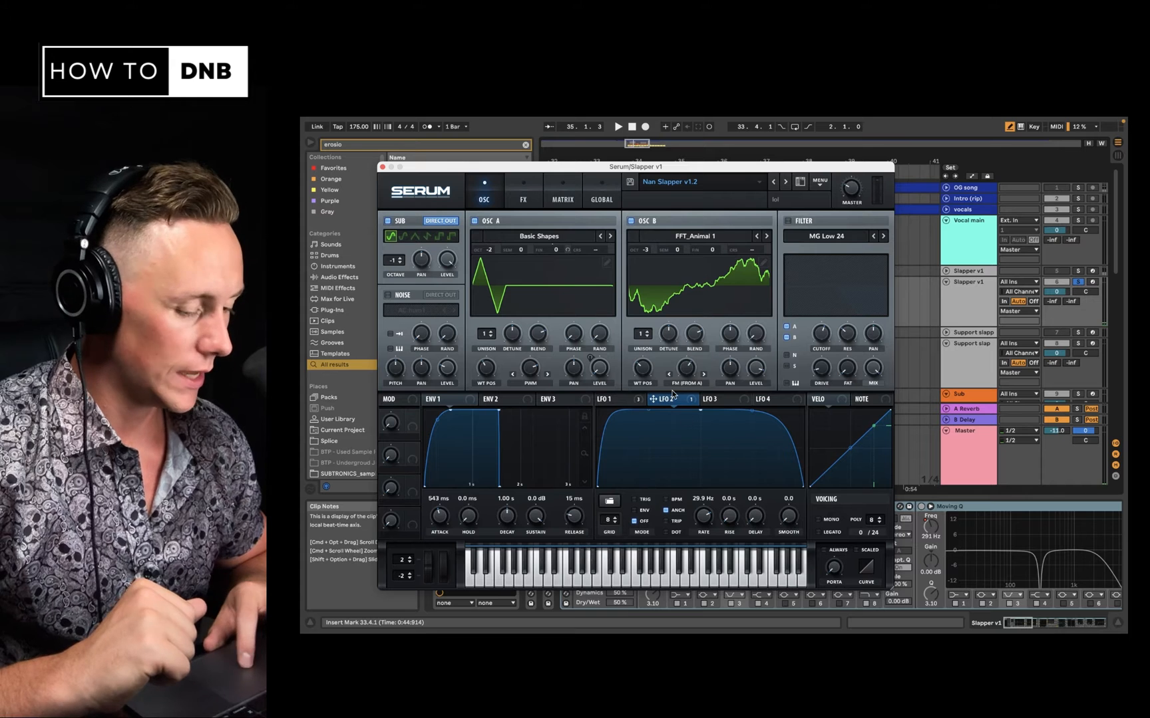
{"action": "mouse_move", "coordinate": [642, 374]}
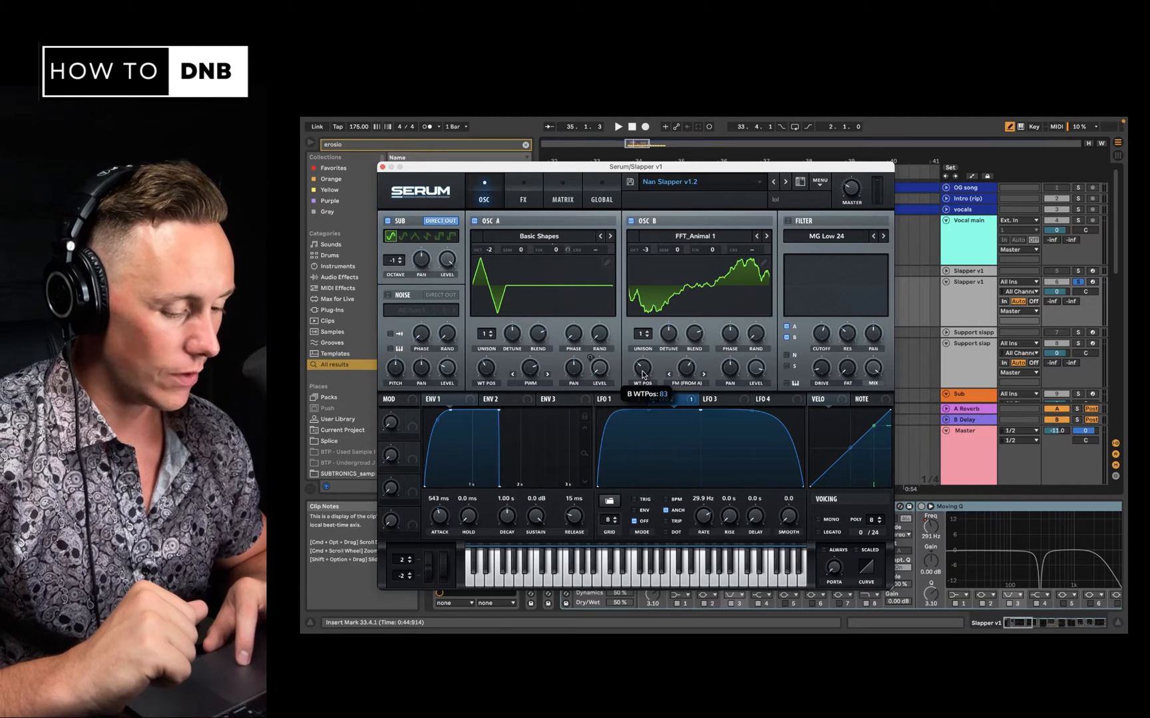
{"action": "key", "text": "space"}
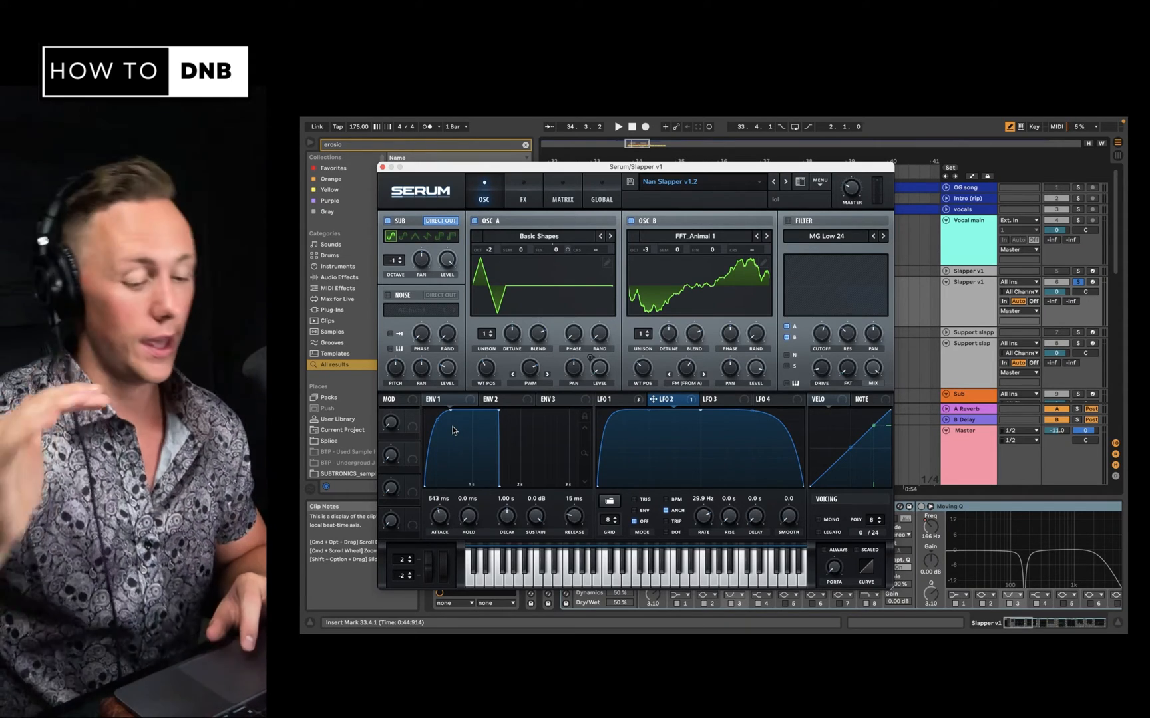
Step: Examine the LFO 1 shape and its modulation of oscillator A's level and the Stomp Box distortion's drive
{"action": "left_click", "coordinate": [611, 399]}
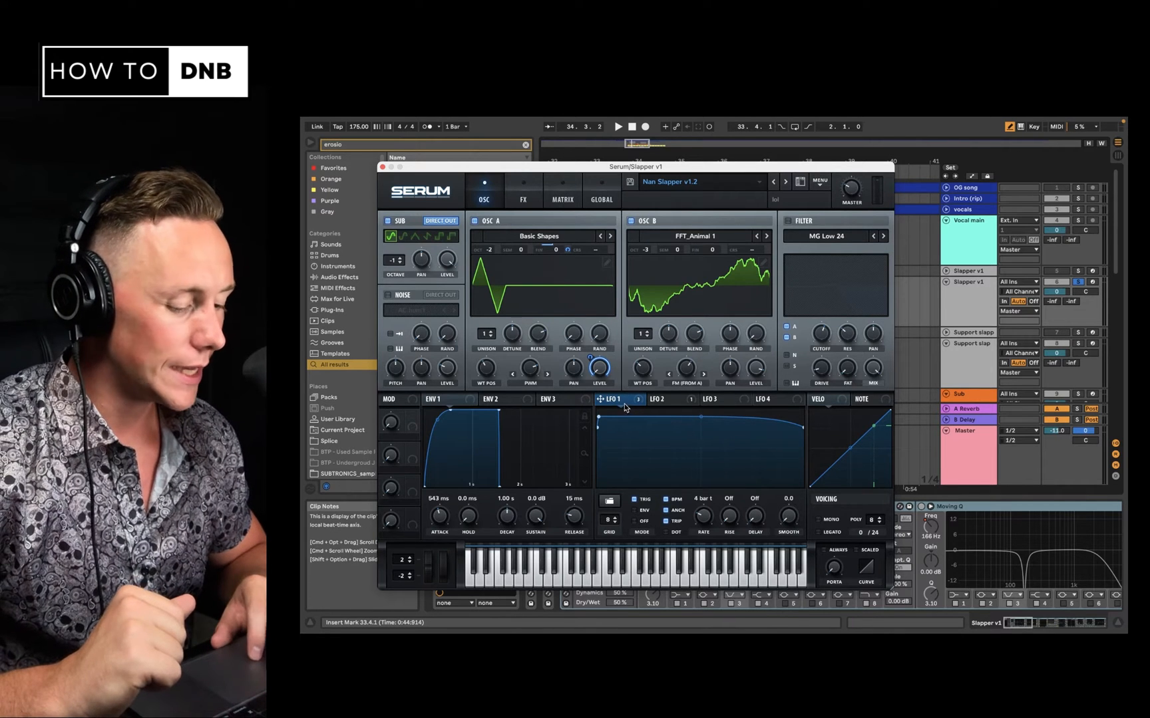
{"action": "mouse_move", "coordinate": [626, 400]}
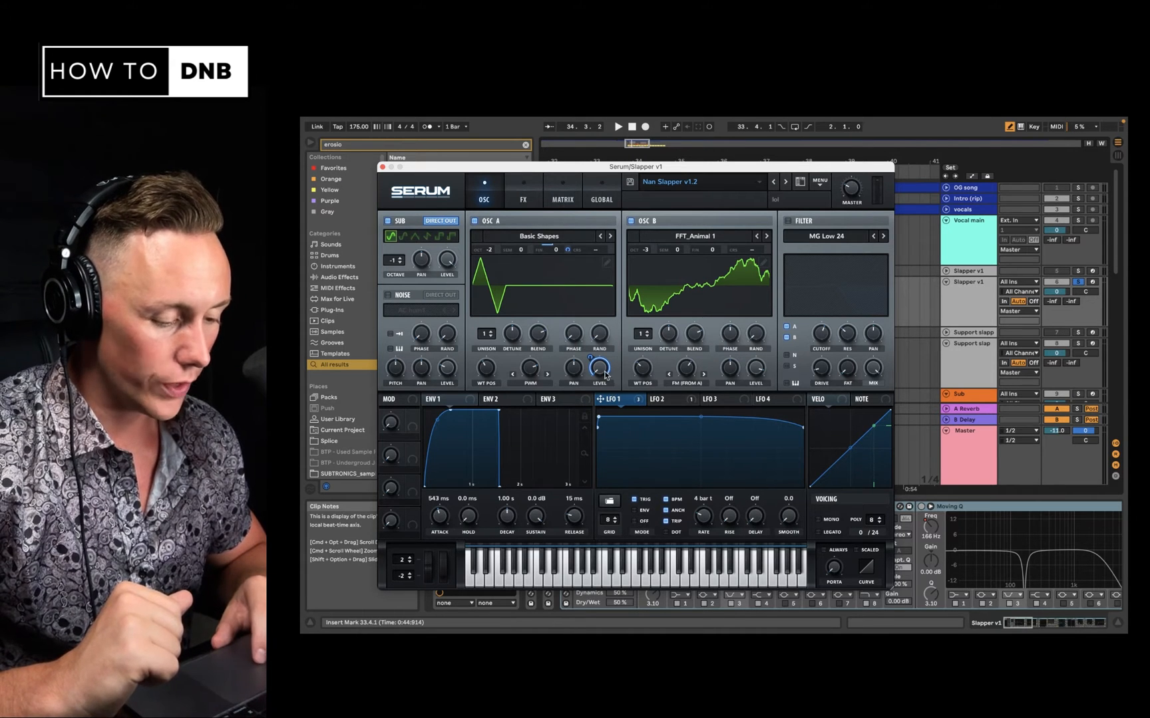
{"action": "left_click", "coordinate": [523, 195]}
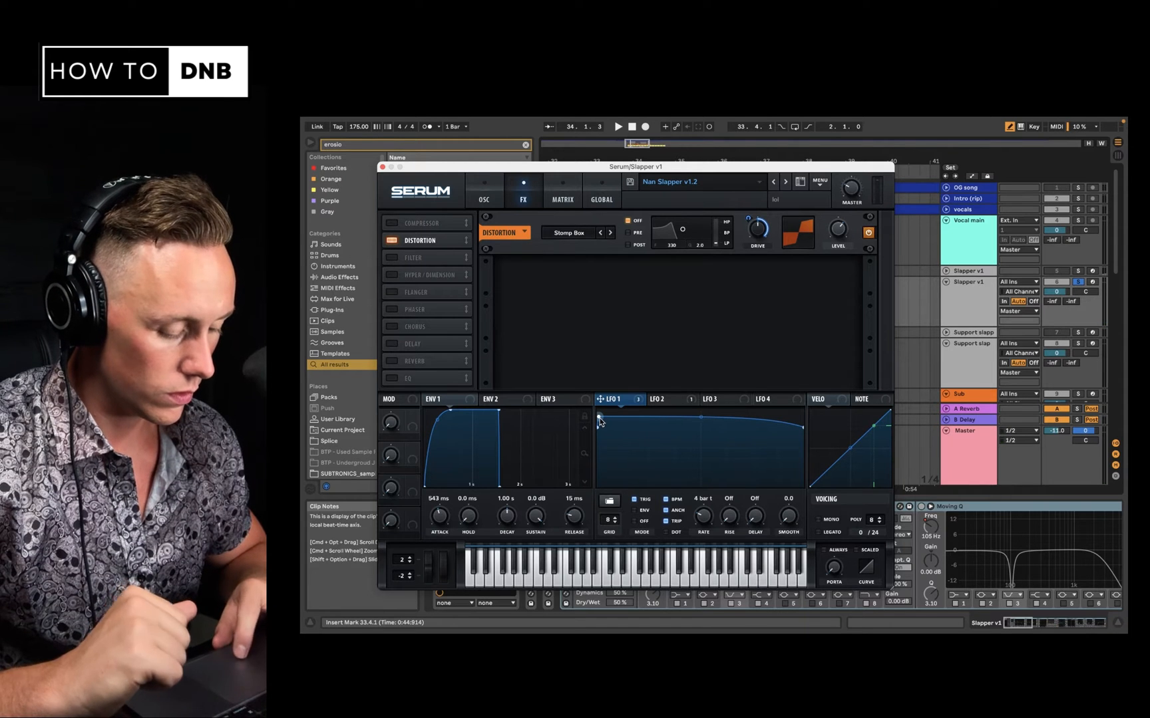
{"action": "mouse_move", "coordinate": [599, 421]}
{"action": "left_mouse_down"}
{"action": "mouse_move", "coordinate": [597, 469]}
{"action": "mouse_move", "coordinate": [595, 419]}
{"action": "left_mouse_up"}
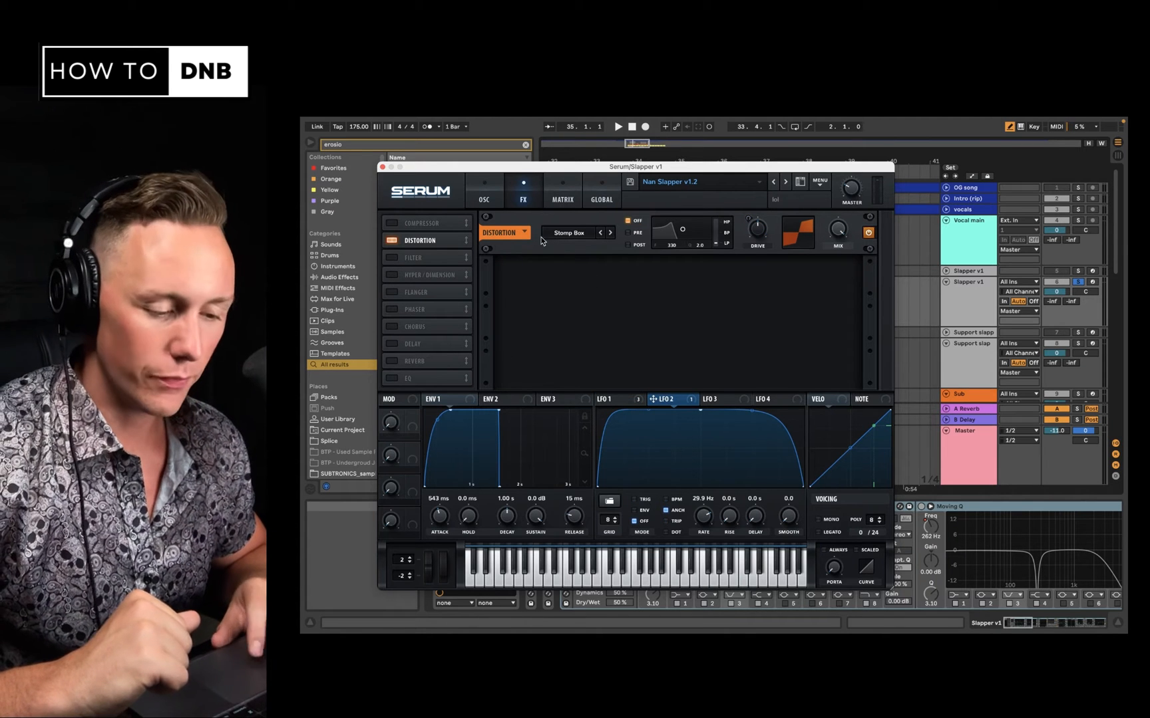
Step: Switch on the multiband compressor in Serum's effects and listen to the clip with it
{"action": "left_click", "coordinate": [392, 224]}
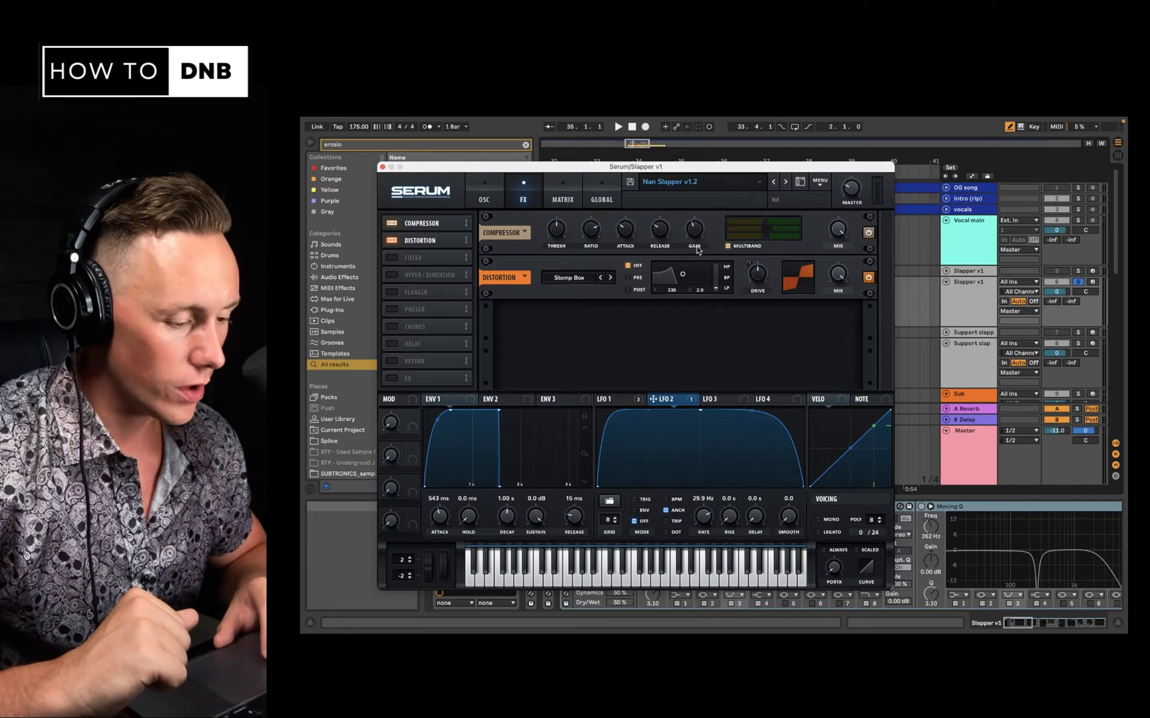
{"action": "mouse_move", "coordinate": [693, 231]}
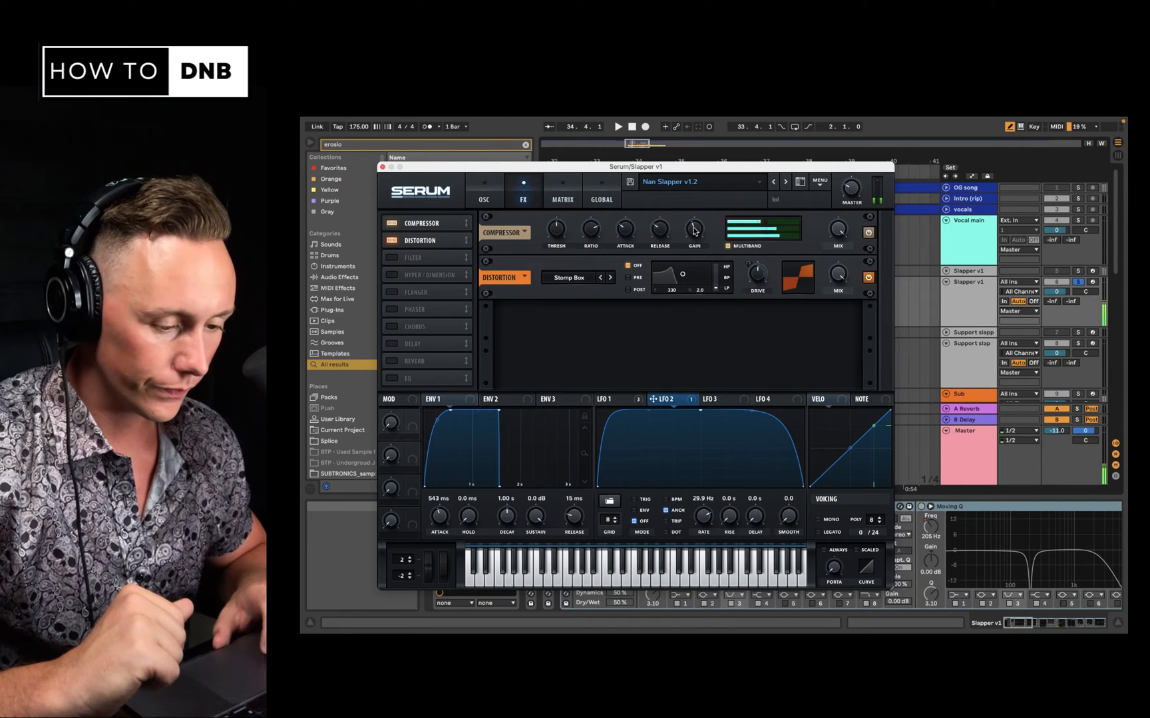
{"action": "left_click", "coordinate": [484, 196]}
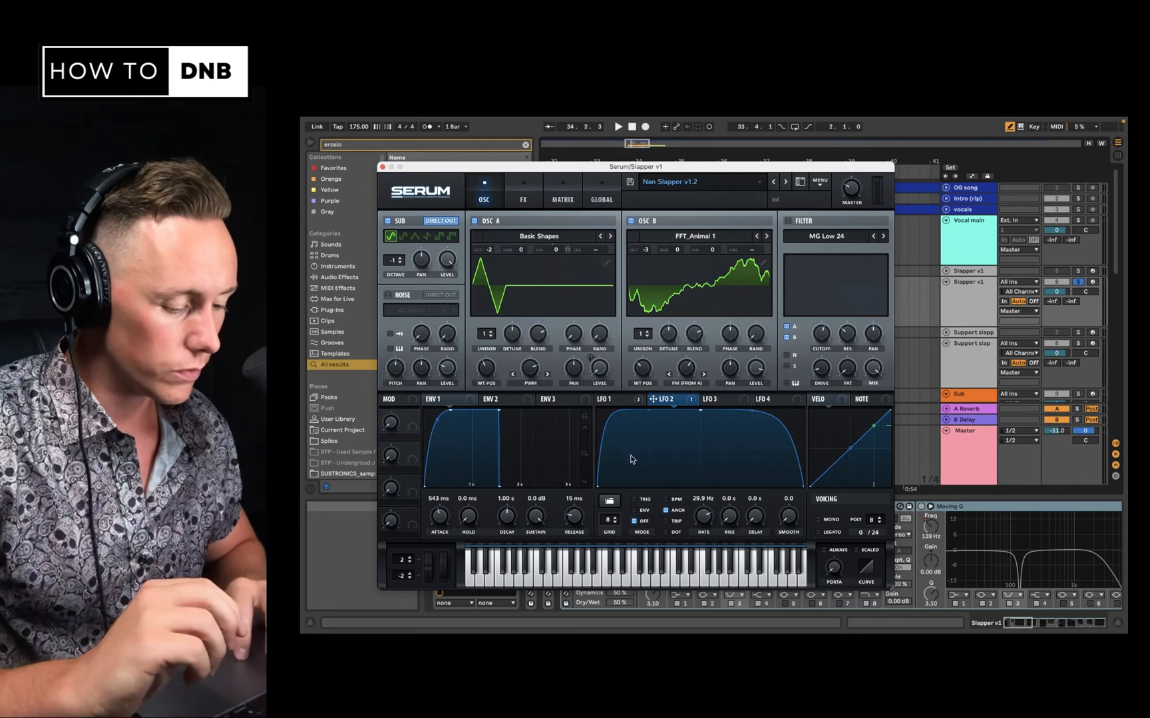
Step: Switch on Serum's MG Low 24 effects filter, activate all LFO 2 destinations and play the clip
{"action": "left_click", "coordinate": [523, 194]}
{"action": "left_click", "coordinate": [392, 258]}
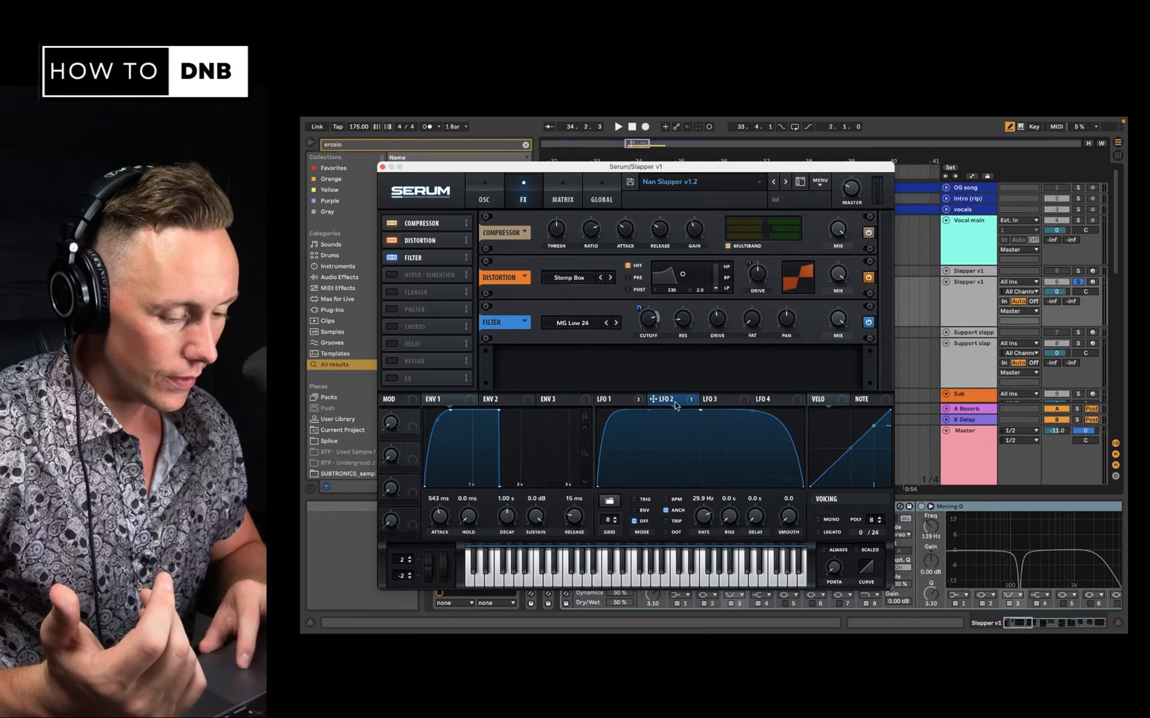
{"action": "right_click", "coordinate": [675, 401]}
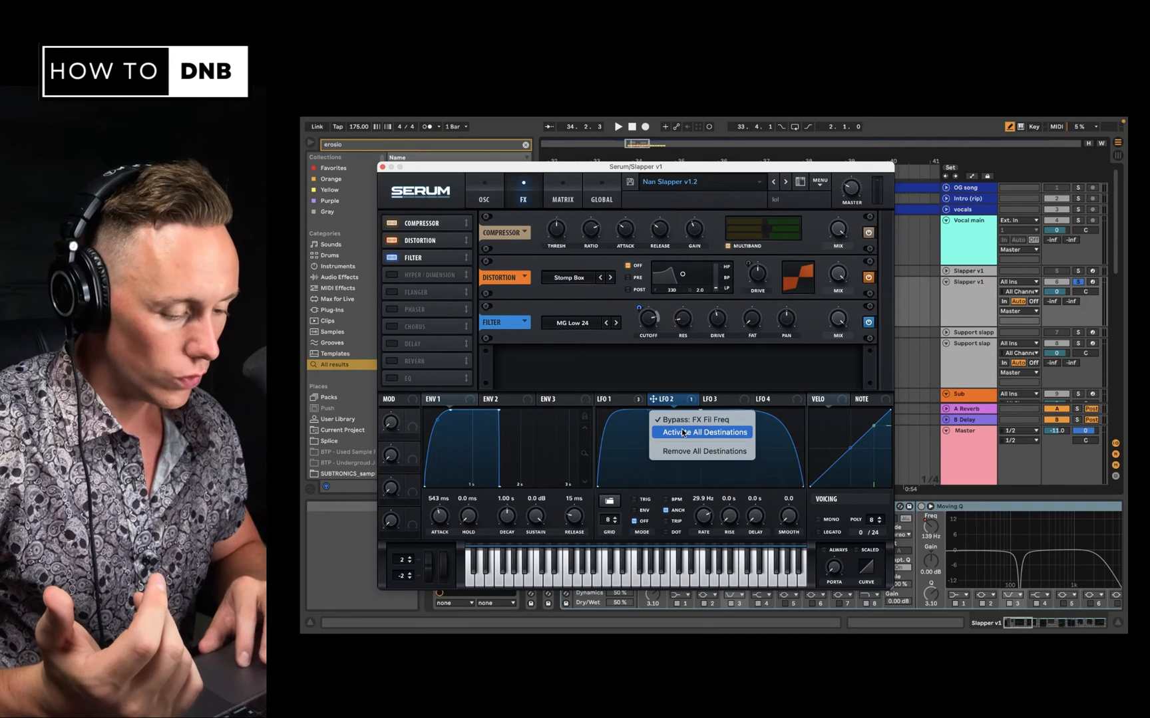
{"action": "left_click", "coordinate": [684, 433]}
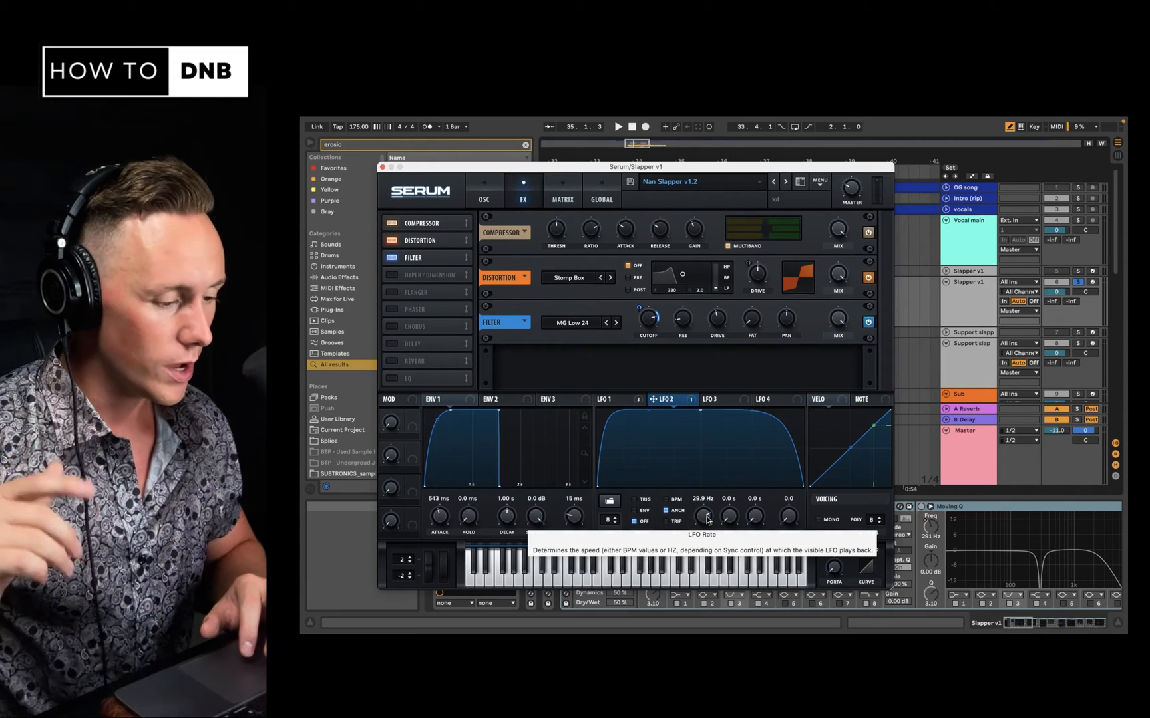
{"action": "key", "text": "space"}
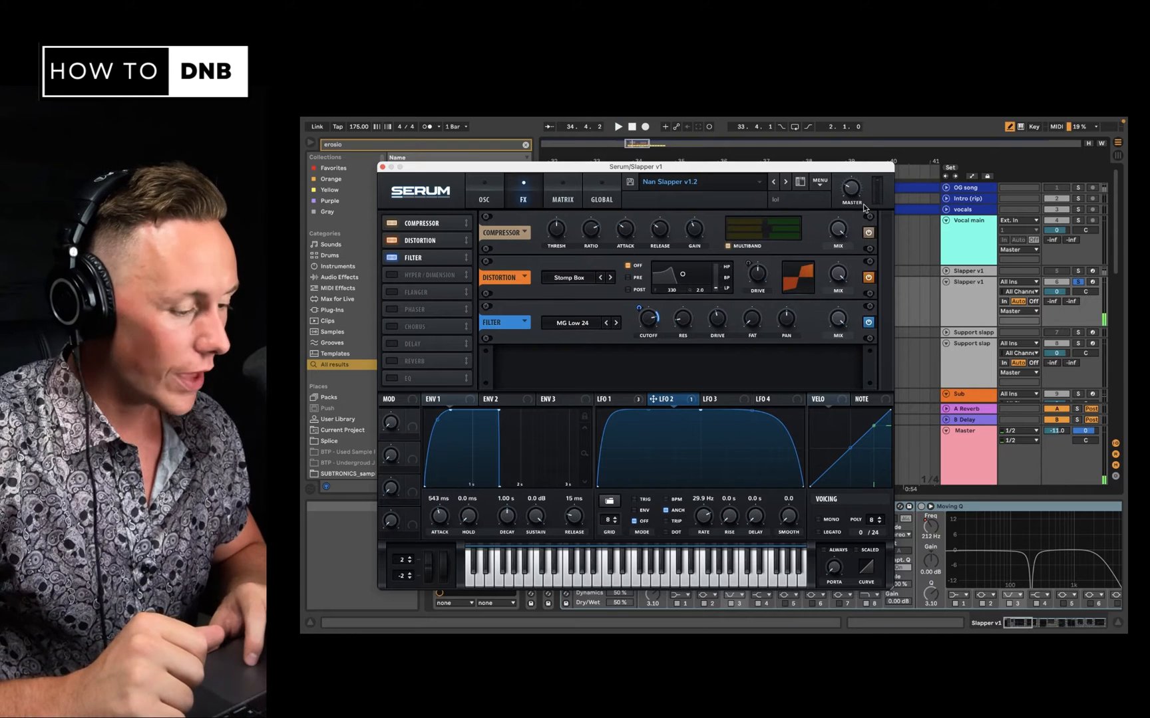
Step: Audition the clip with Serum's master volume raised to 81%, and lower the volume again
{"action": "left_click_drag", "start_coordinate": [854, 190], "coordinate": [872, 136]}
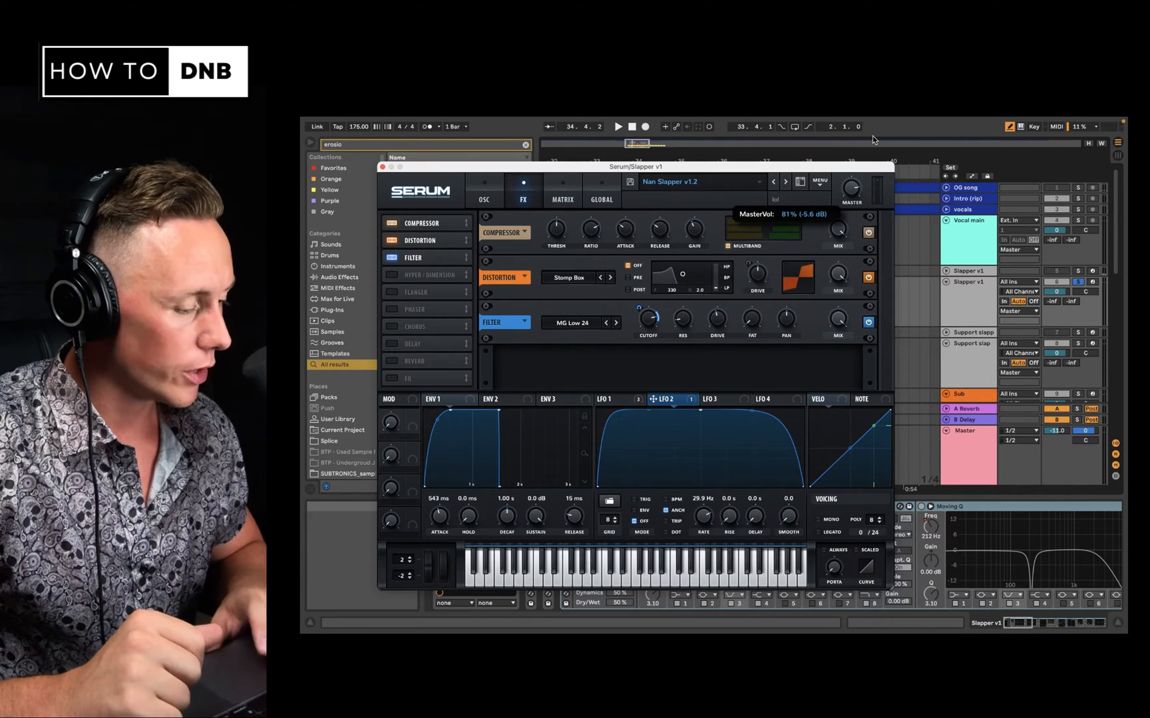
{"action": "key", "text": "space"}
{"action": "key", "text": "space"}
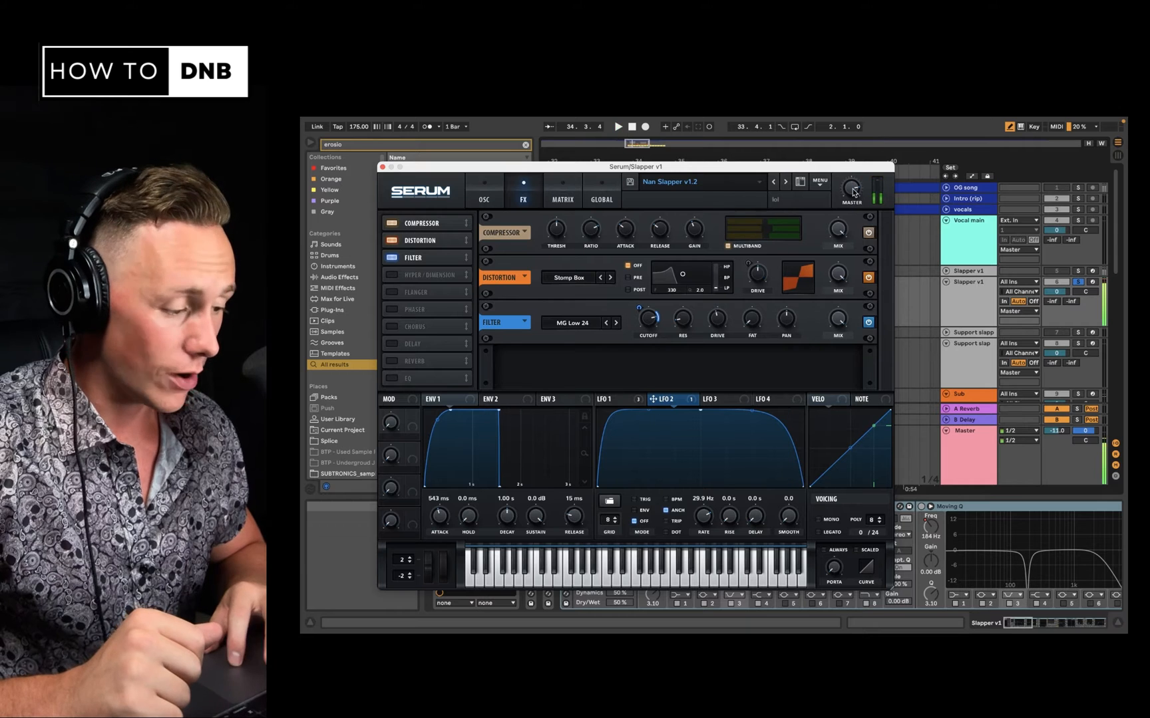
{"action": "left_click_drag", "start_coordinate": [851, 189], "coordinate": [844, 253]}
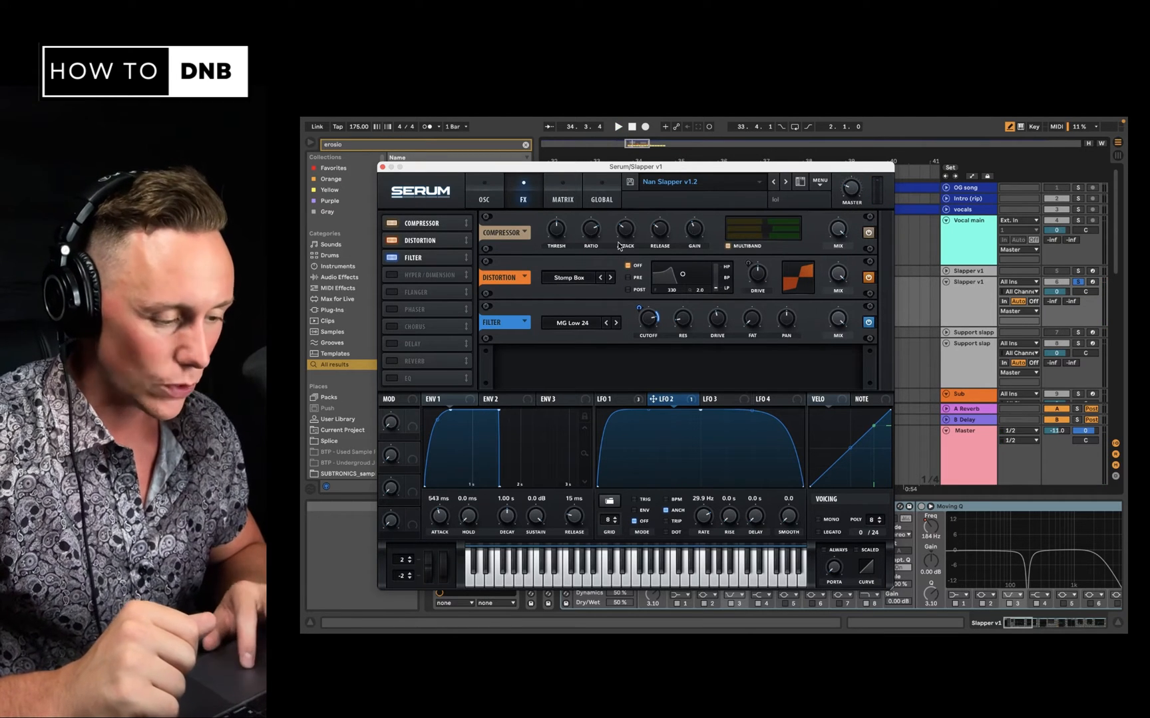
Step: Audition the patch with oscillator A switched off and Serum's master volume at 76%, and switch oscillator A back on
{"action": "left_click", "coordinate": [614, 400]}
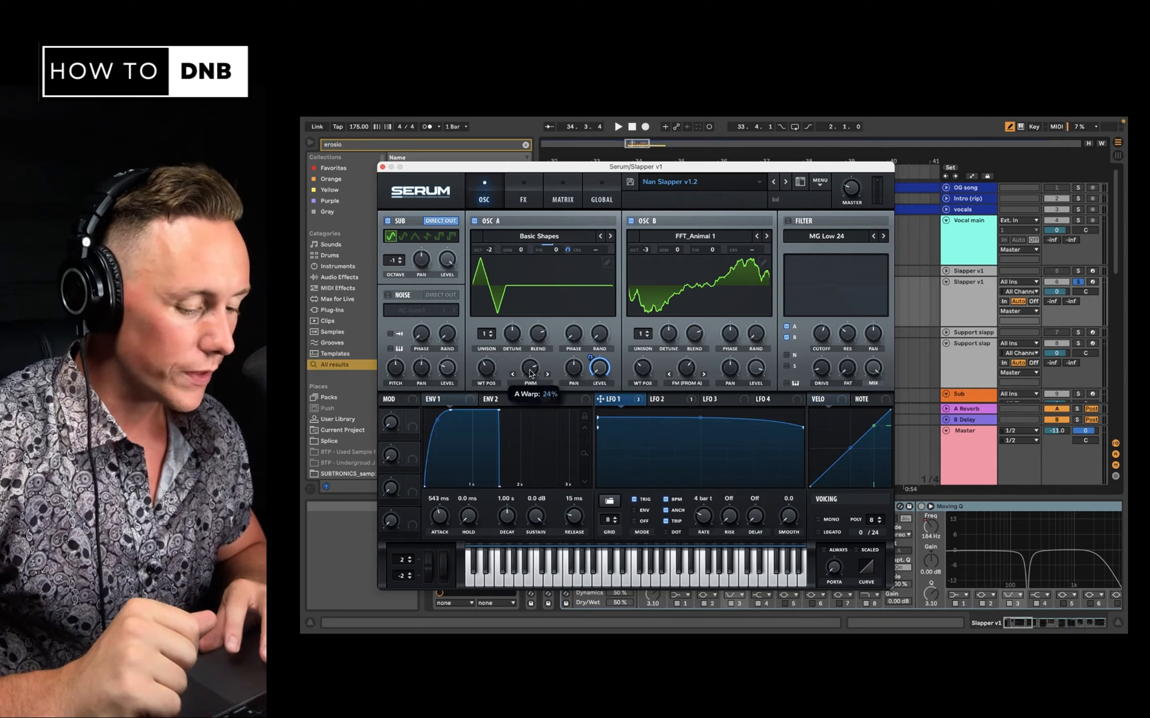
{"action": "left_click", "coordinate": [474, 221]}
{"action": "key", "text": "space"}
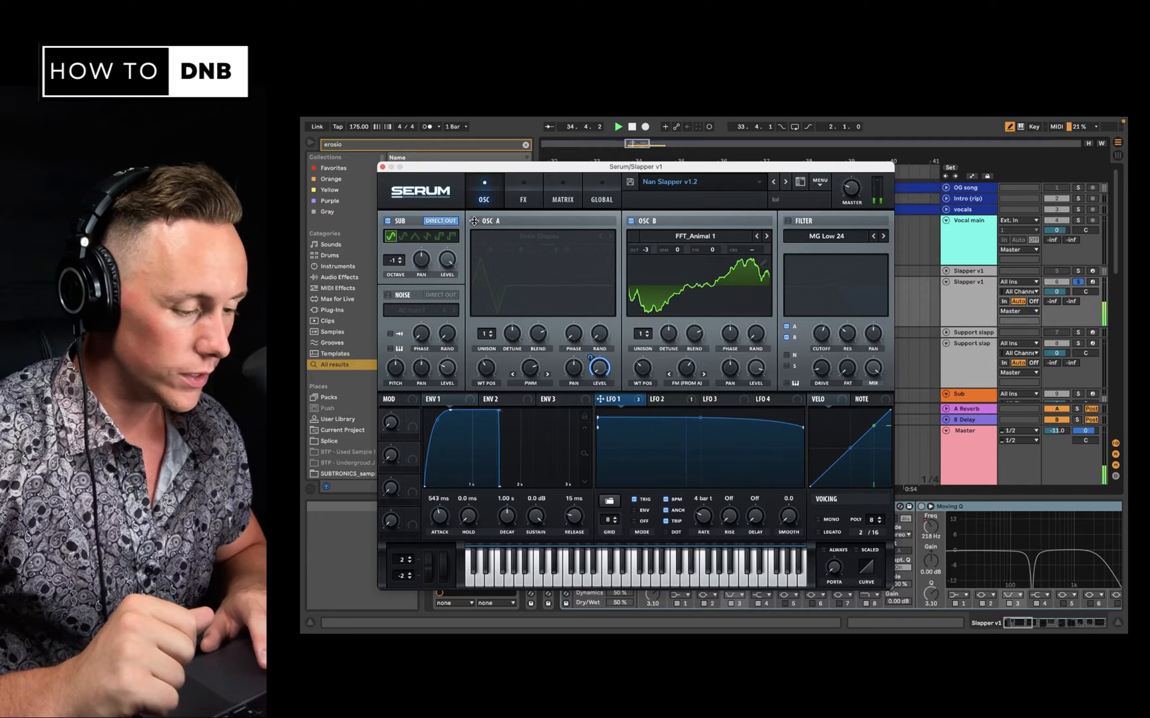
{"action": "key", "text": "space"}
{"action": "left_click_drag", "start_coordinate": [854, 188], "coordinate": [883, 143]}
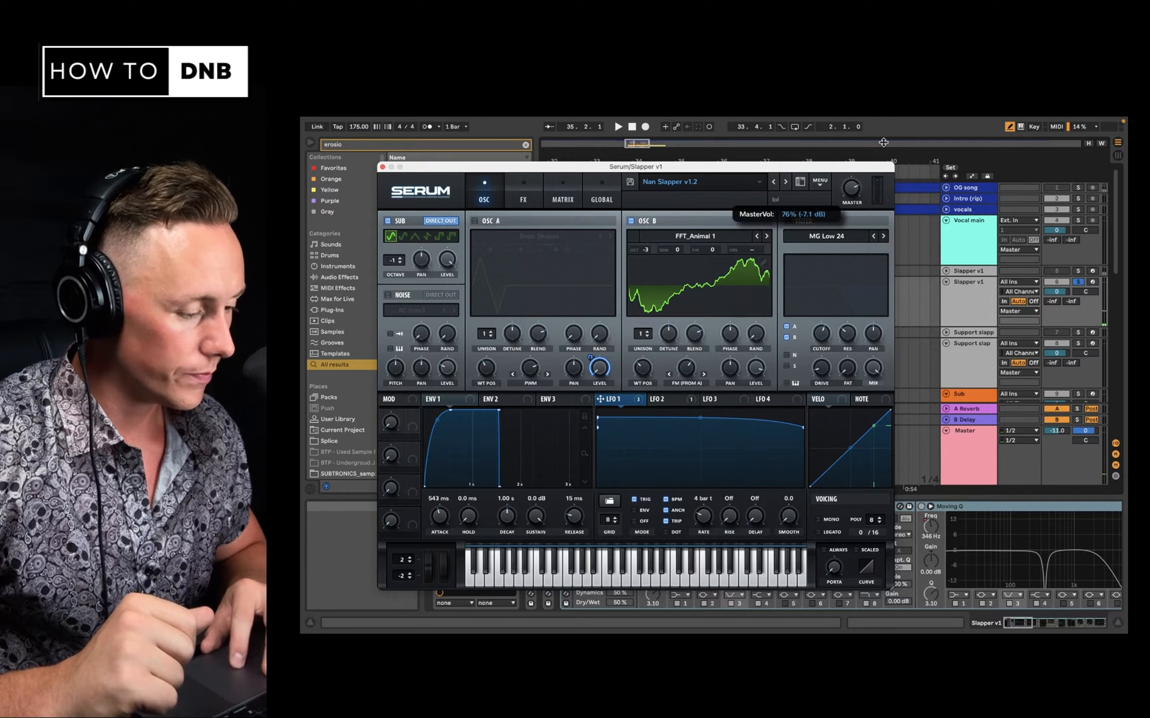
{"action": "key", "text": "space"}
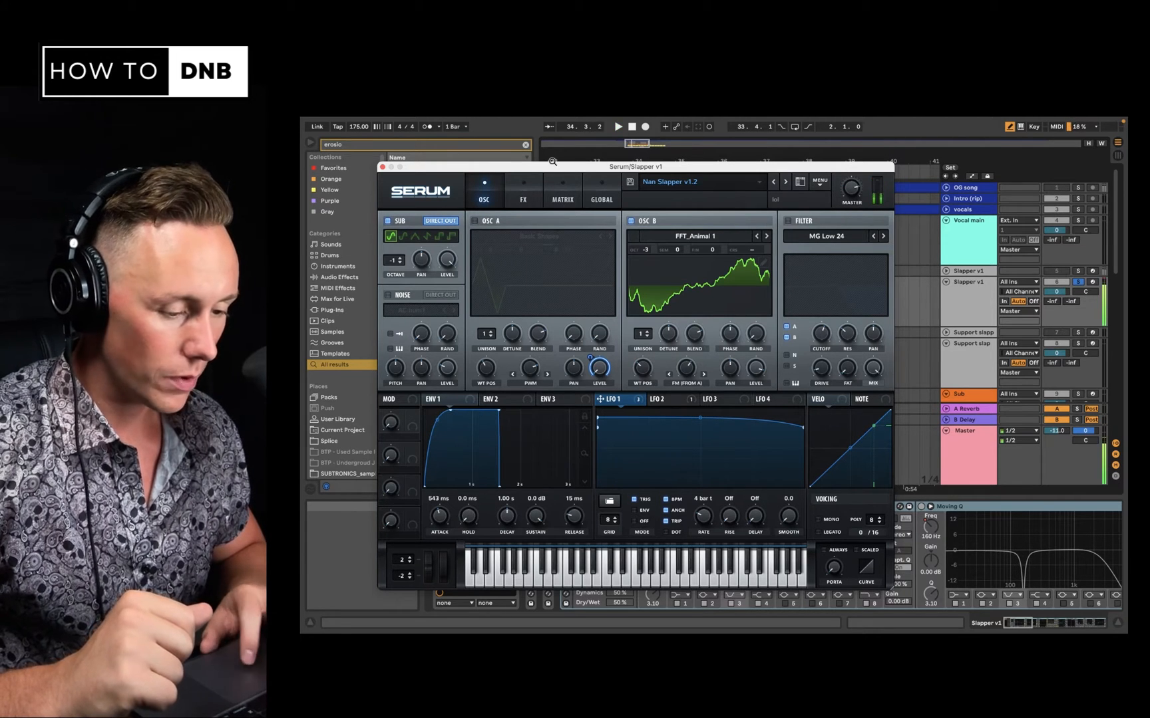
{"action": "left_click", "coordinate": [474, 221]}
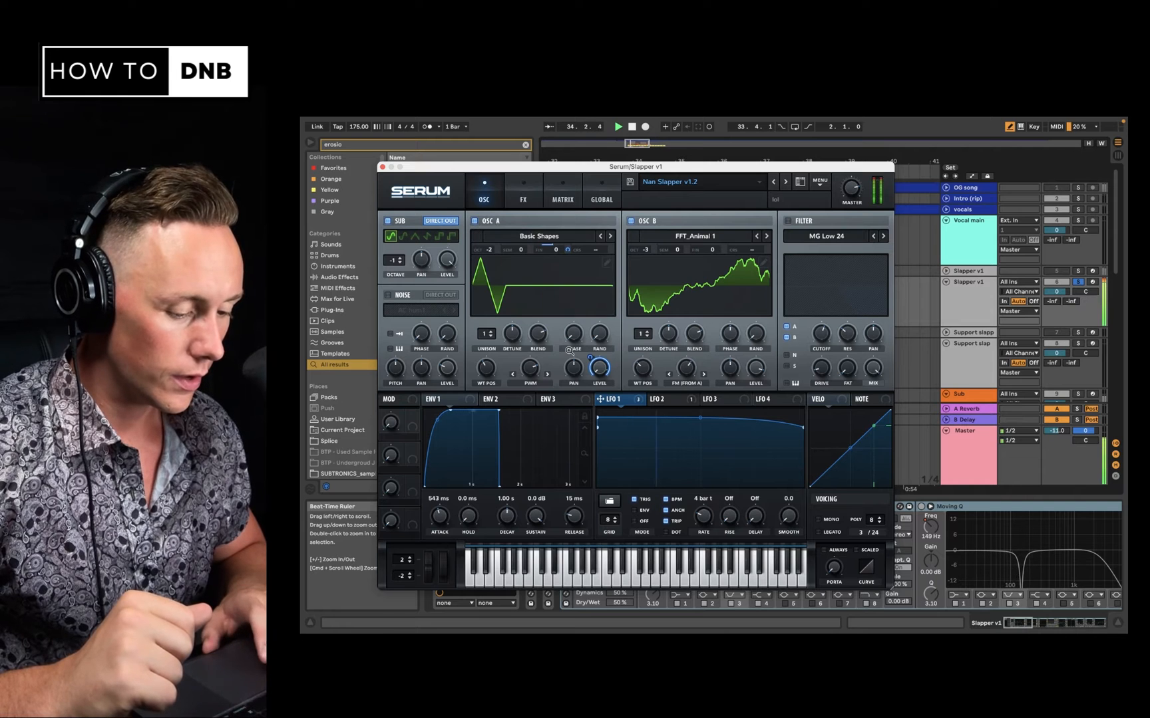
Step: Try oscillator A's PWM warp during playback, set Serum's master volume to 34% and close the Serum window
{"action": "key", "text": "space"}
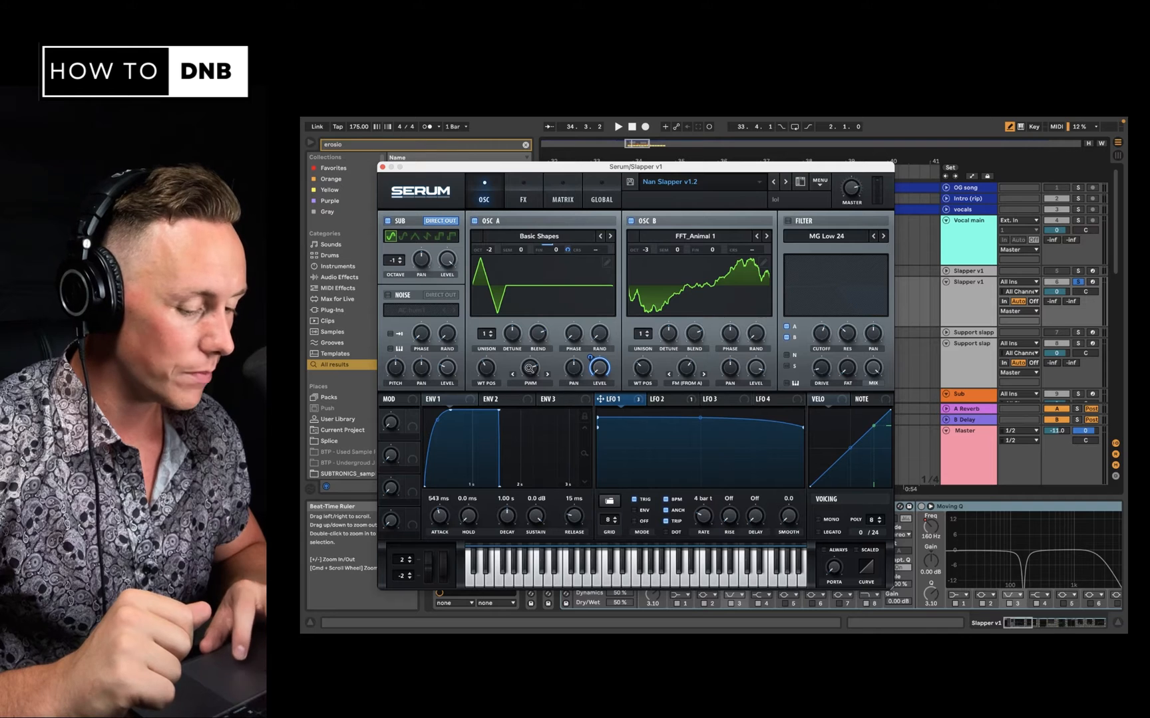
{"action": "key", "text": "space"}
{"action": "mouse_move", "coordinate": [530, 368]}
{"action": "left_mouse_down"}
{"action": "mouse_move", "coordinate": [527, 443]}
{"action": "mouse_move", "coordinate": [545, 330]}
{"action": "mouse_move", "coordinate": [535, 357]}
{"action": "left_mouse_up"}
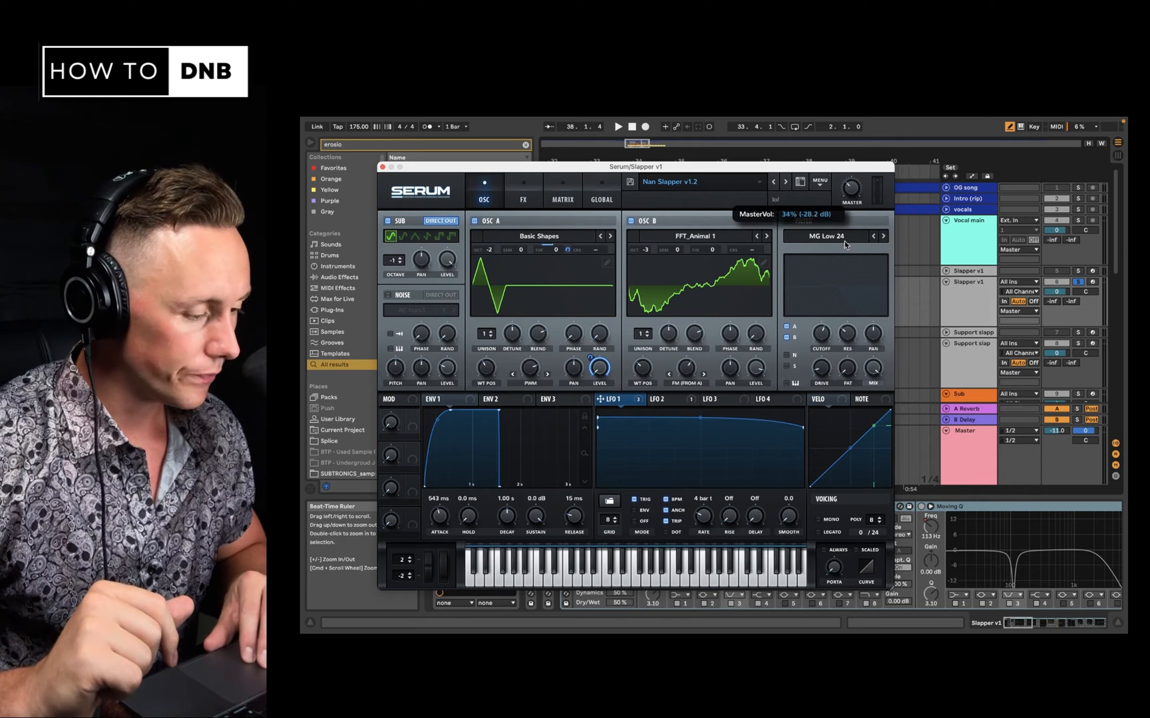
{"action": "left_click", "coordinate": [383, 167]}
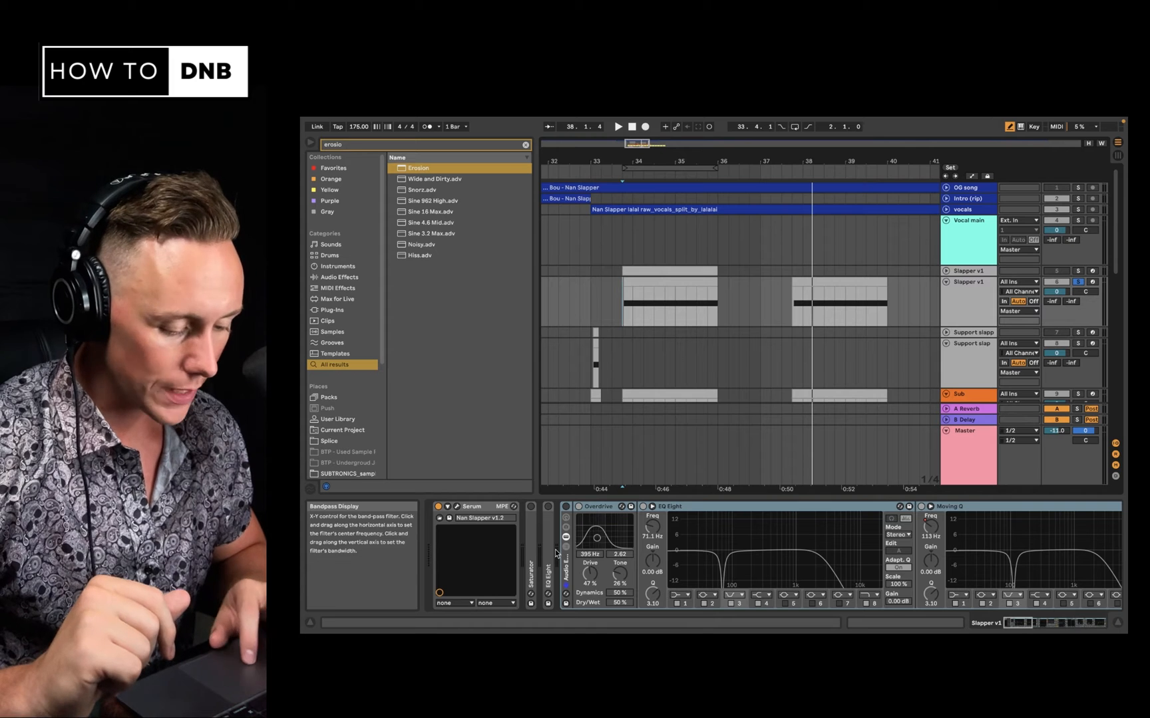
Step: Switch on the Slapper v1 track's Audio Effect Rack and its Overdrive, playing the clip to hear them
{"action": "left_click", "coordinate": [565, 507]}
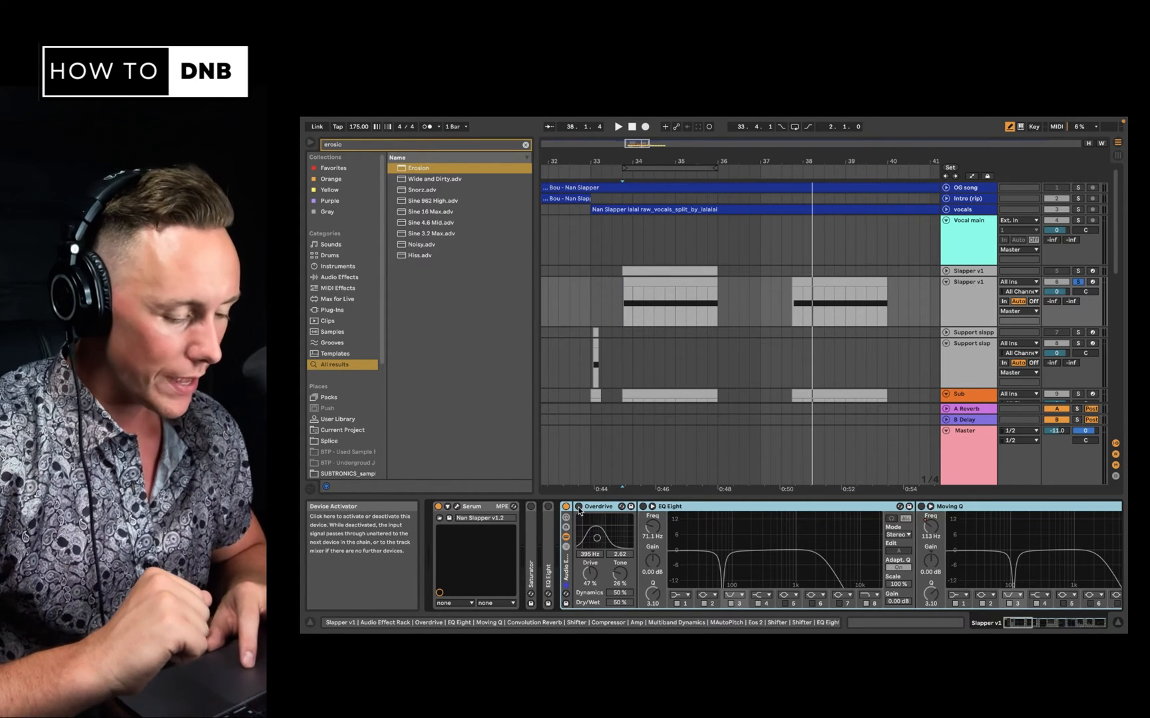
{"action": "key", "text": "space"}
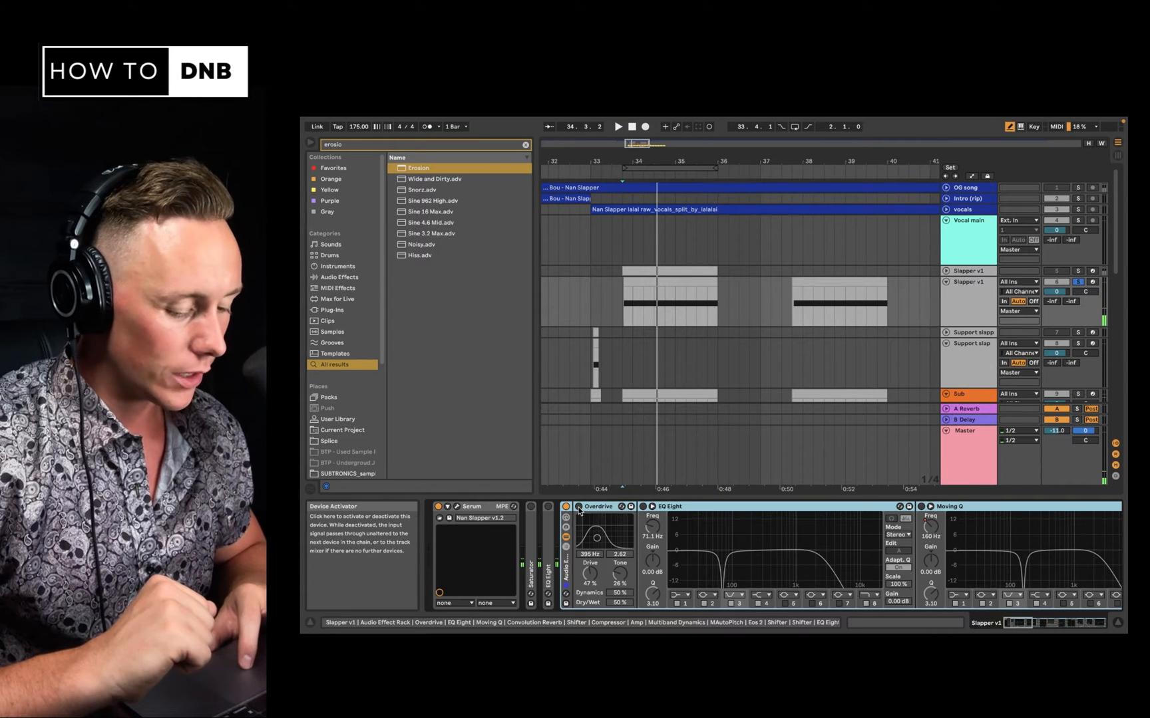
{"action": "left_click", "coordinate": [578, 508]}
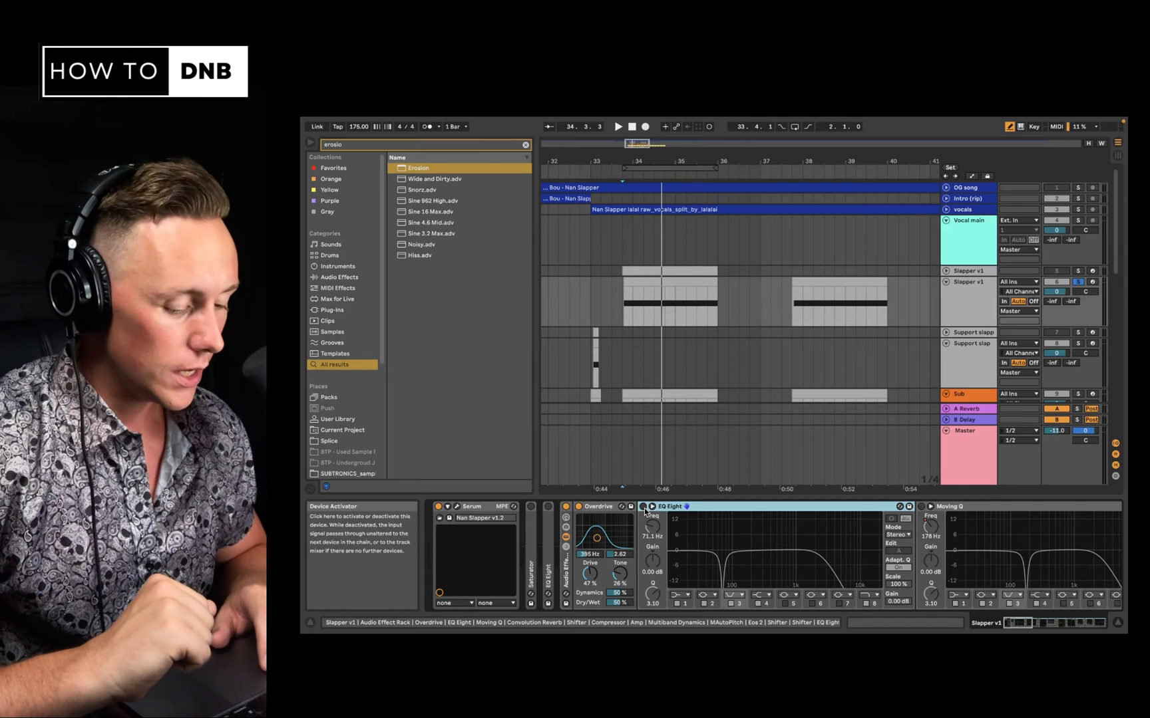
Step: Switch on the EQ Eight after Overdrive and audition the clip, trying a small shift of its notch band and undoing it
{"action": "left_click", "coordinate": [643, 508]}
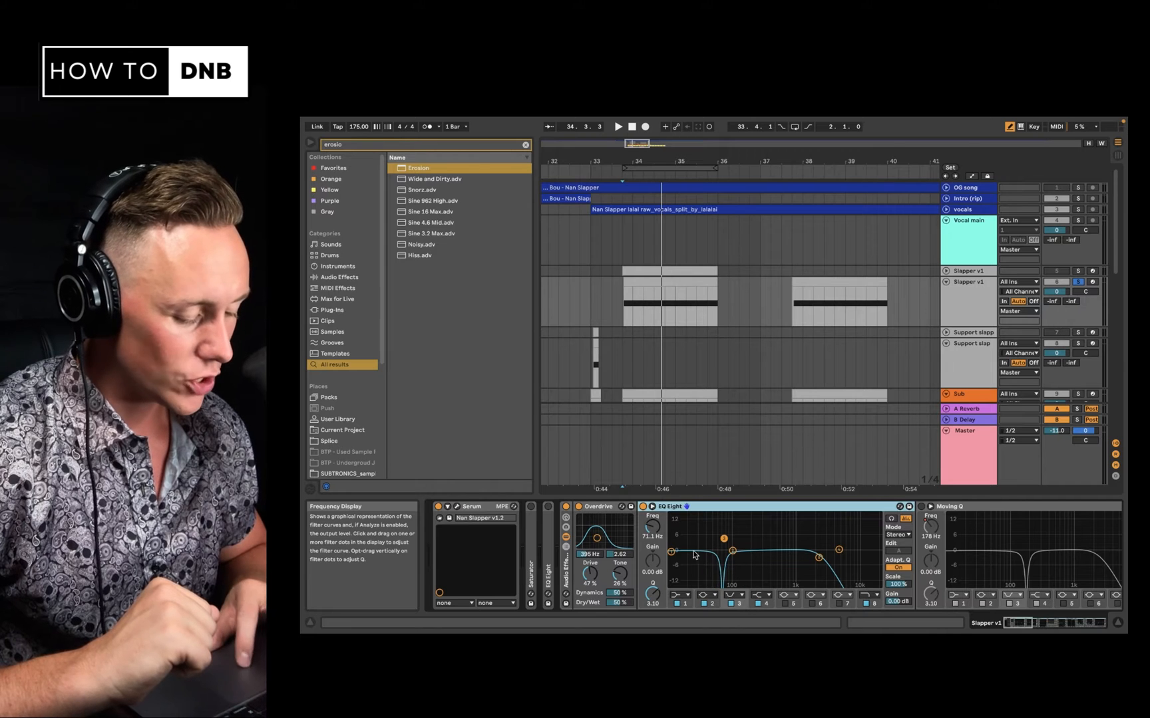
{"action": "key", "text": "space"}
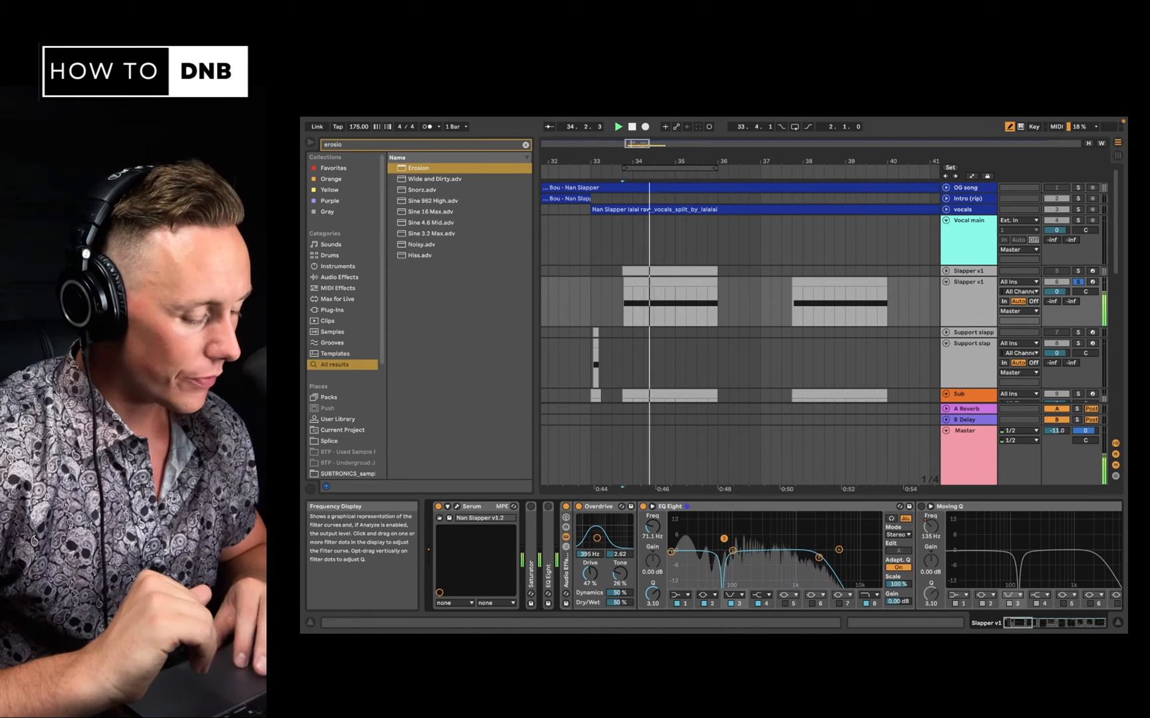
{"action": "mouse_move", "coordinate": [727, 542]}
{"action": "left_mouse_down"}
{"action": "mouse_move", "coordinate": [816, 539]}
{"action": "mouse_move", "coordinate": [721, 536]}
{"action": "left_mouse_up"}
{"action": "key", "text": "super+z"}
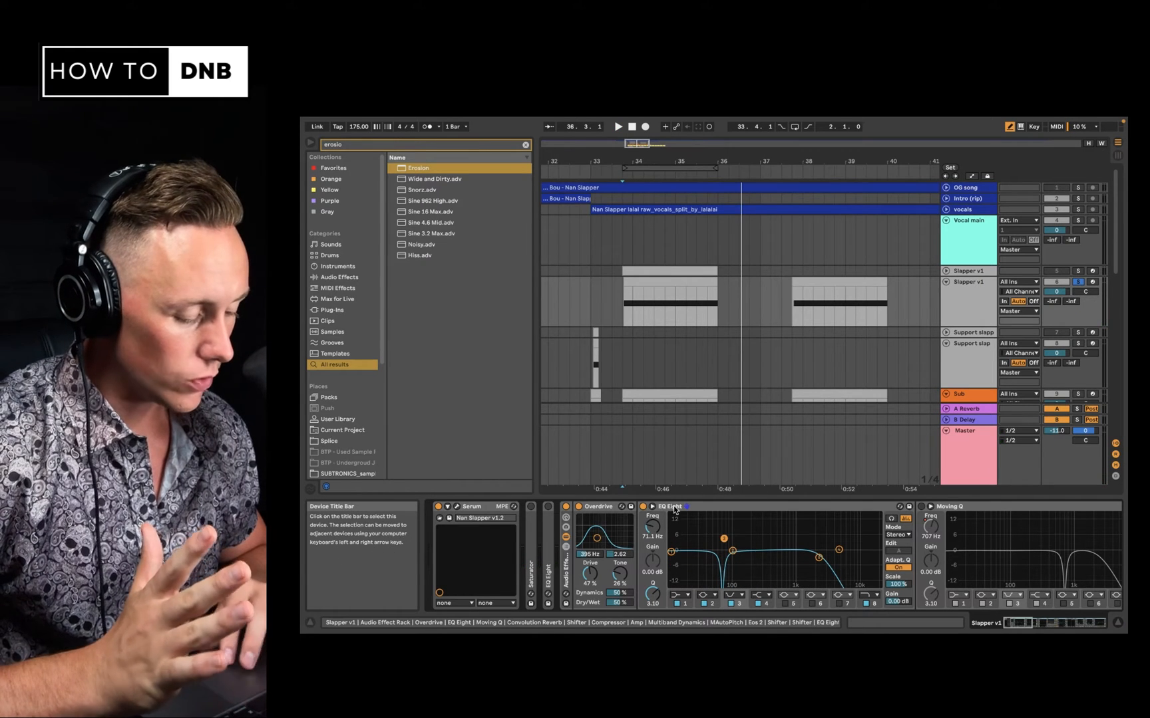
Step: Solo the OG song track and play the original for comparison with the remade bass
{"action": "scroll", "coordinate": [674, 505], "scroll_direction": "right", "scroll_amount": 3}
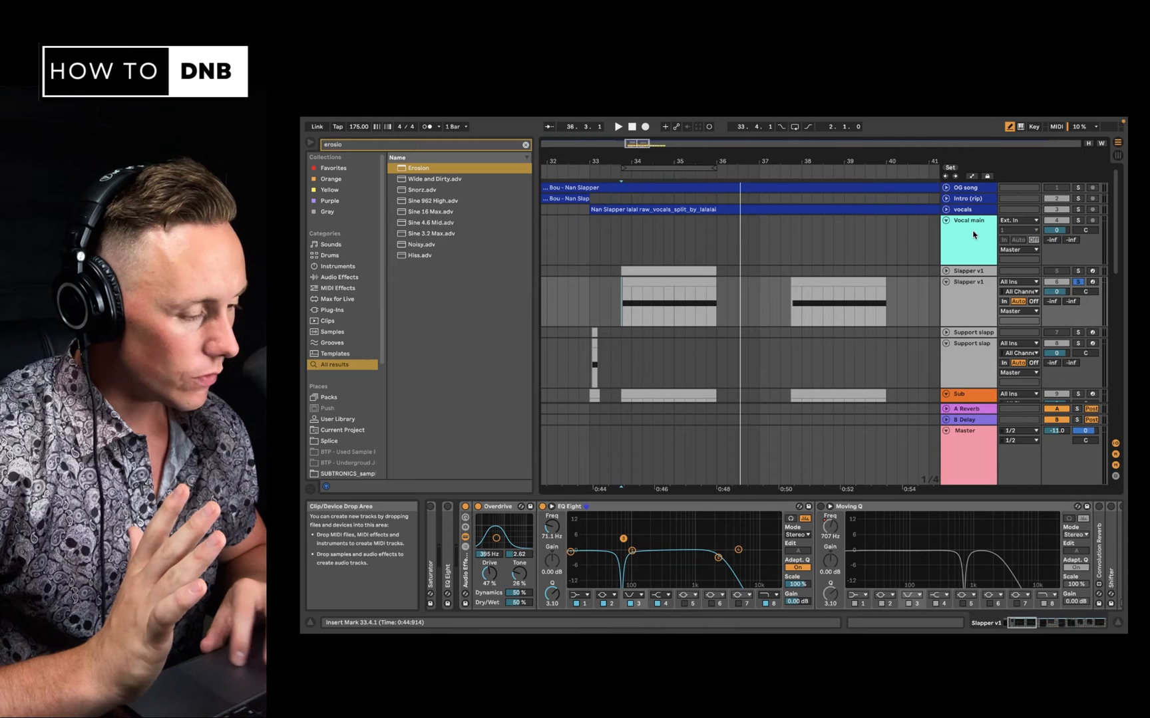
{"action": "left_click", "coordinate": [1077, 189]}
{"action": "key", "text": "space"}
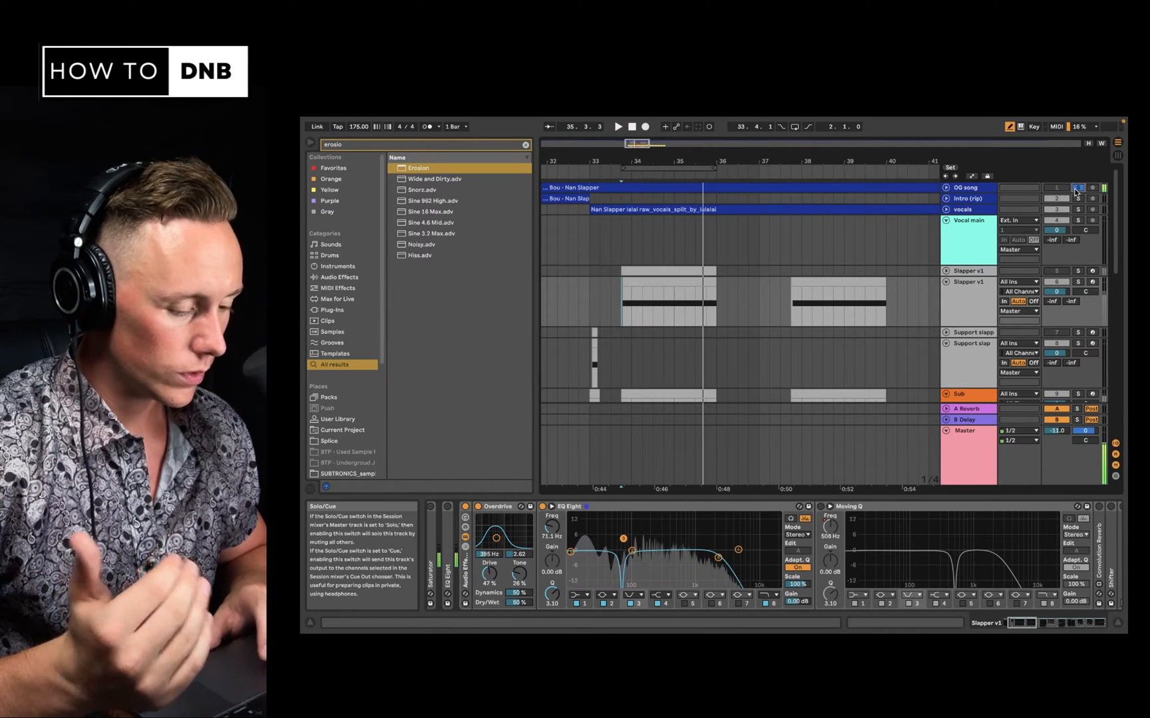
Step: Switch on Moving Q, show its frequency automation on the Slapper v1 track with Draw Mode off, and play the clip
{"action": "scroll", "coordinate": [826, 264], "scroll_direction": "down", "scroll_amount": 3}
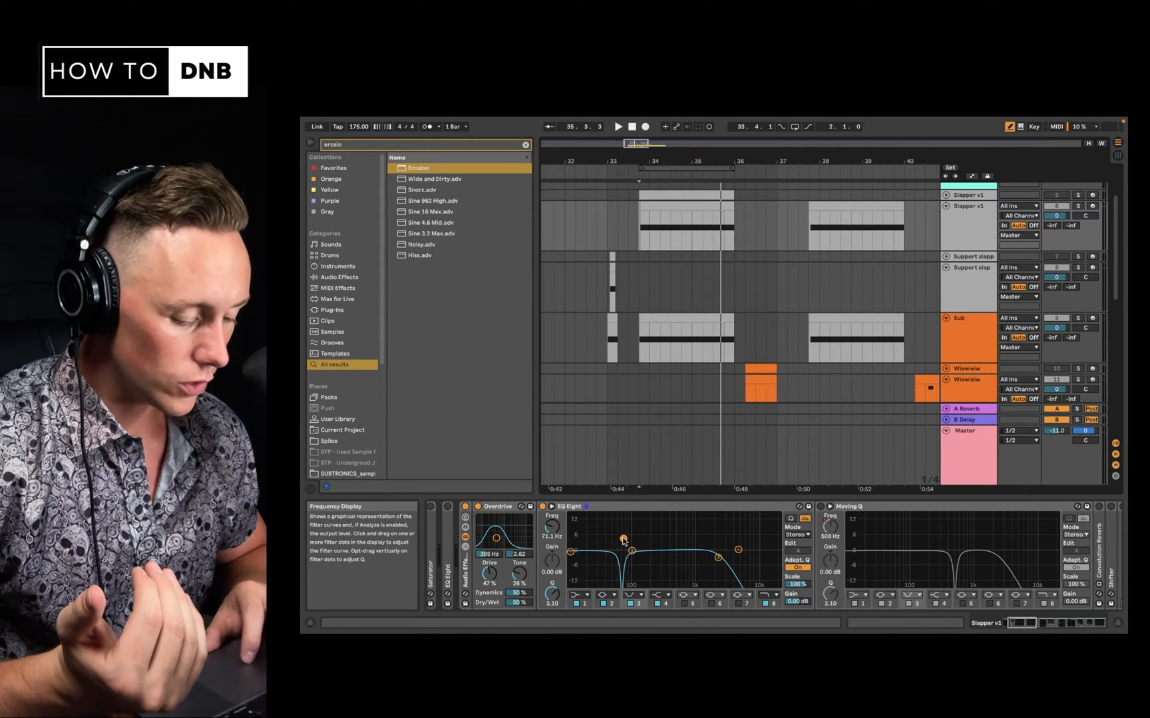
{"action": "left_click", "coordinate": [820, 507]}
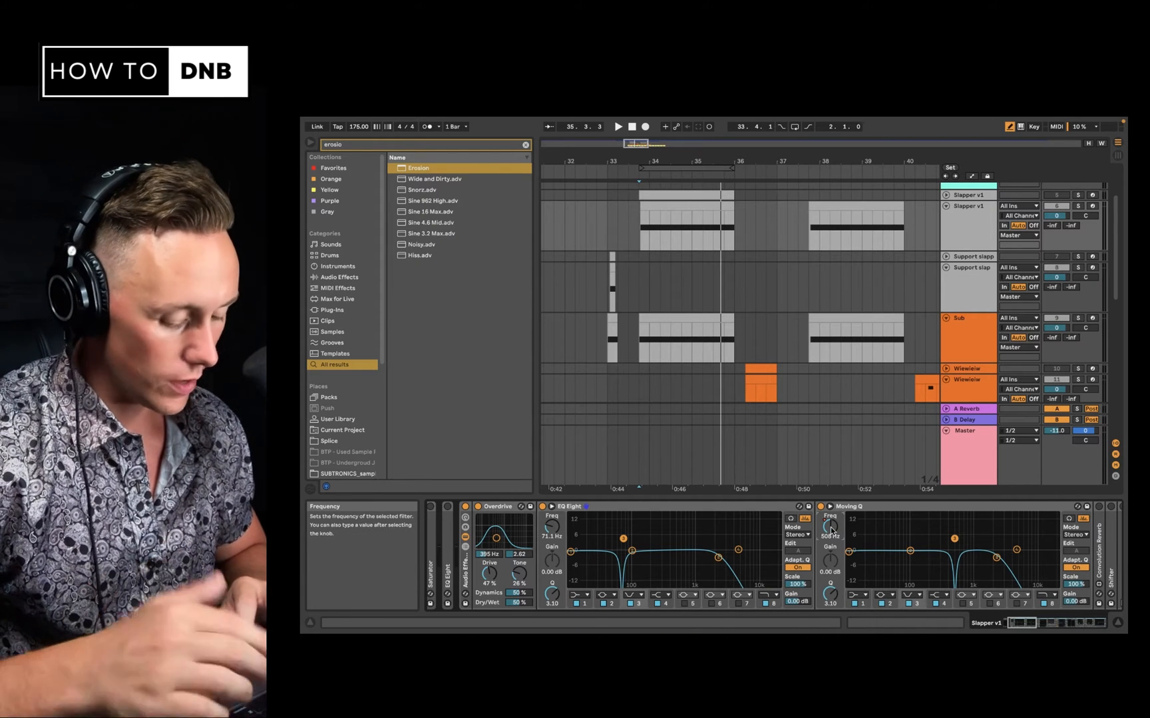
{"action": "key", "text": "a"}
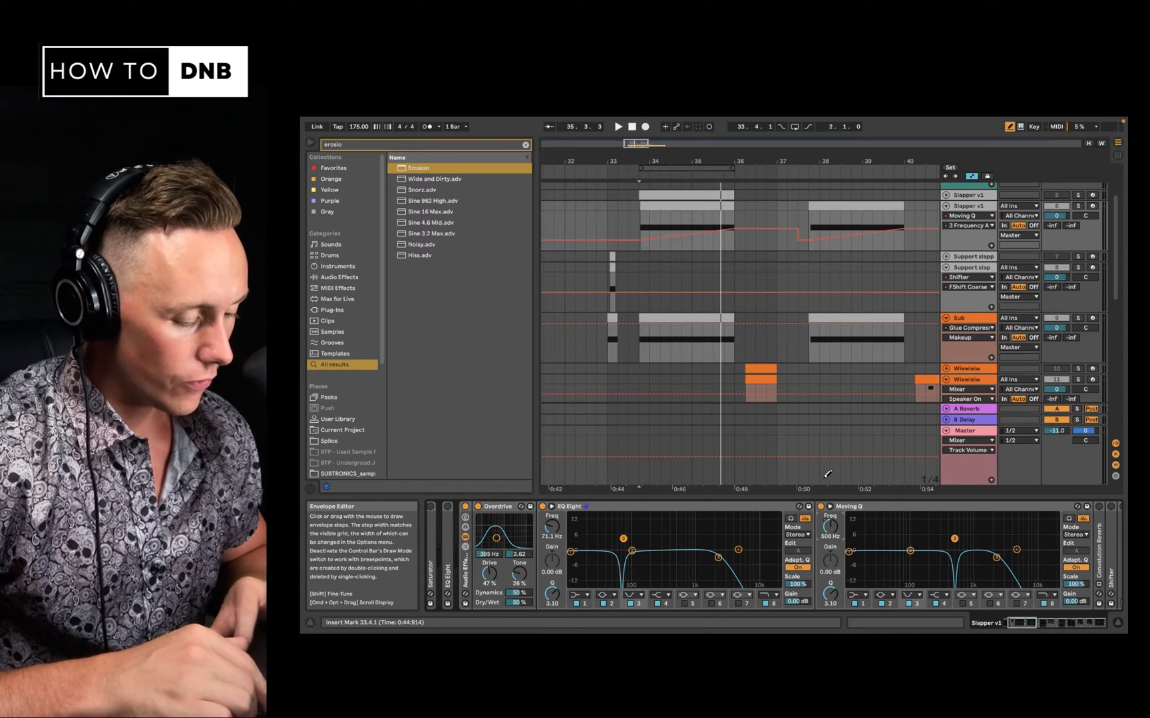
{"action": "key", "text": "b"}
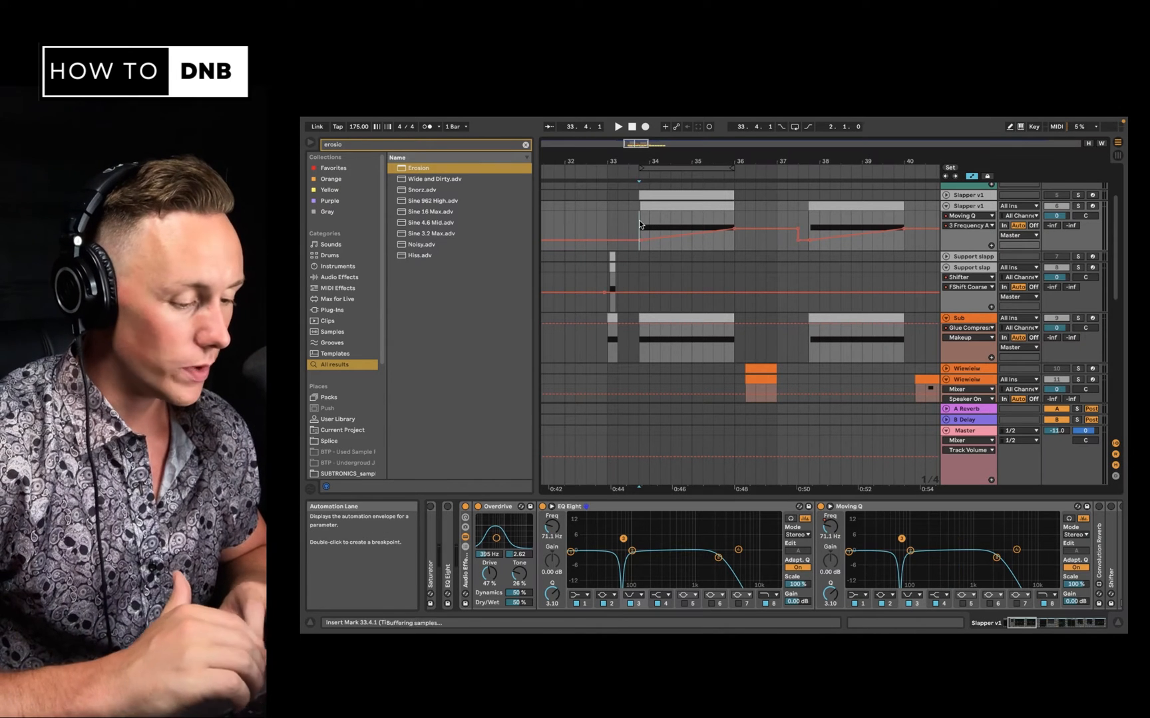
{"action": "key", "text": "space"}
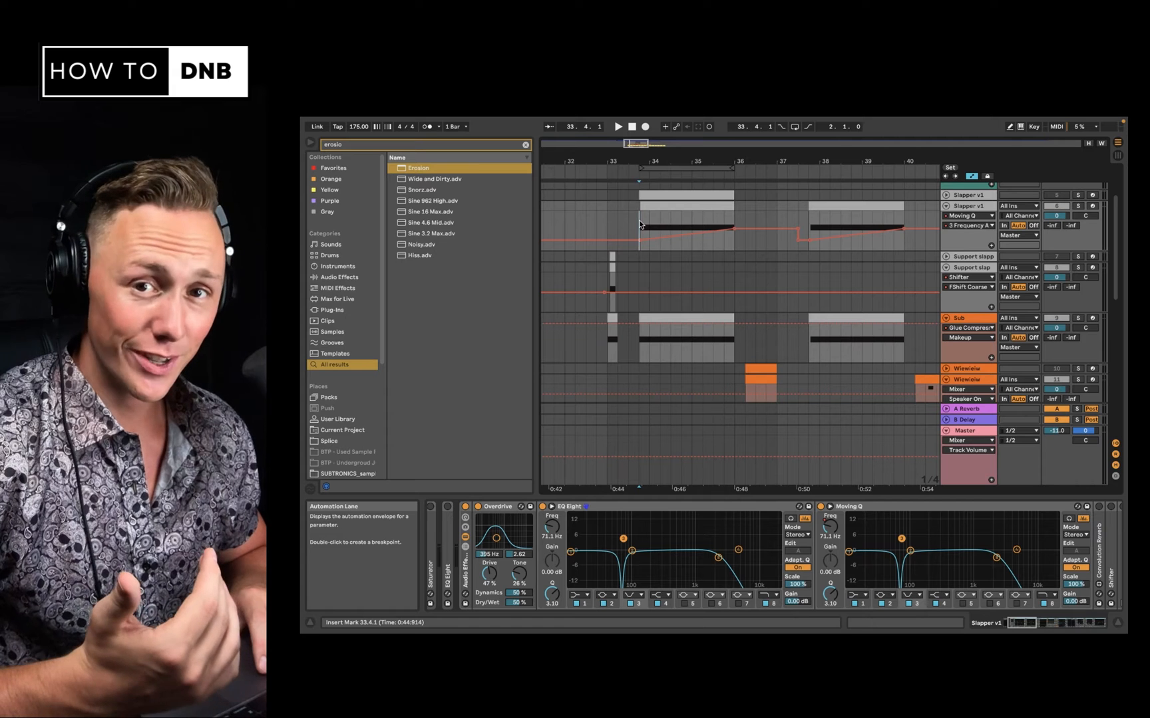
{"action": "key", "text": "space"}
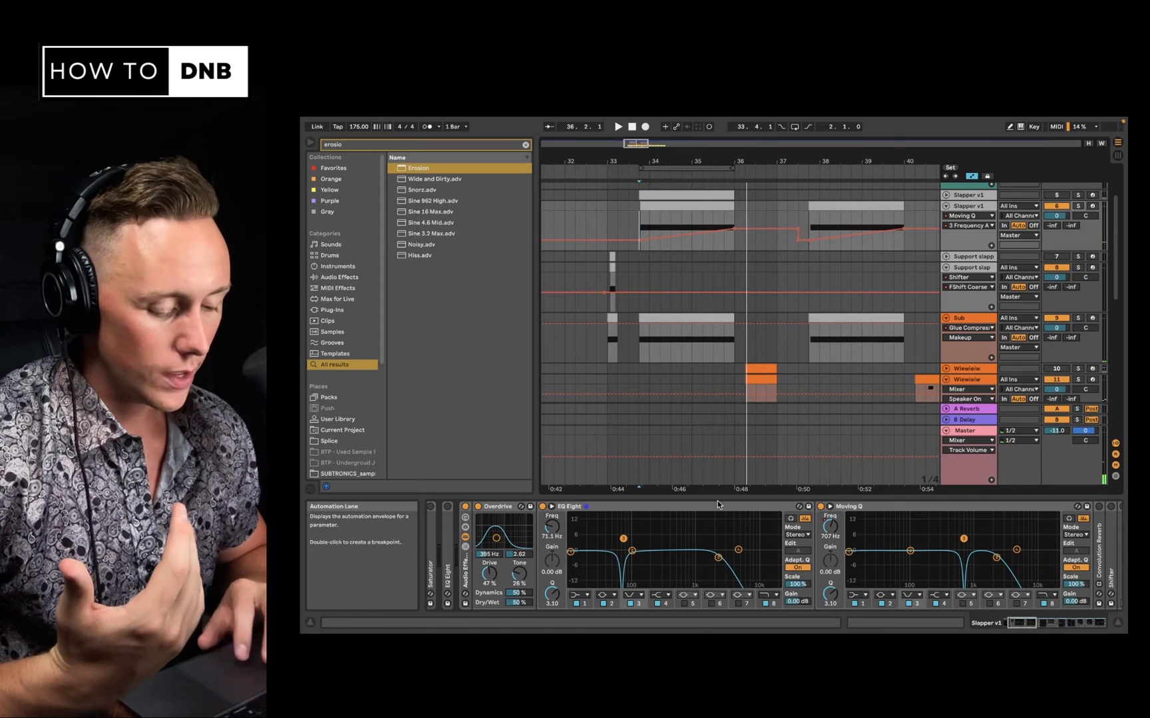
Step: Switch on the Slapper v1 track's Compressor and play the clip to hear it
{"action": "scroll", "coordinate": [727, 501], "scroll_direction": "right", "scroll_amount": 5}
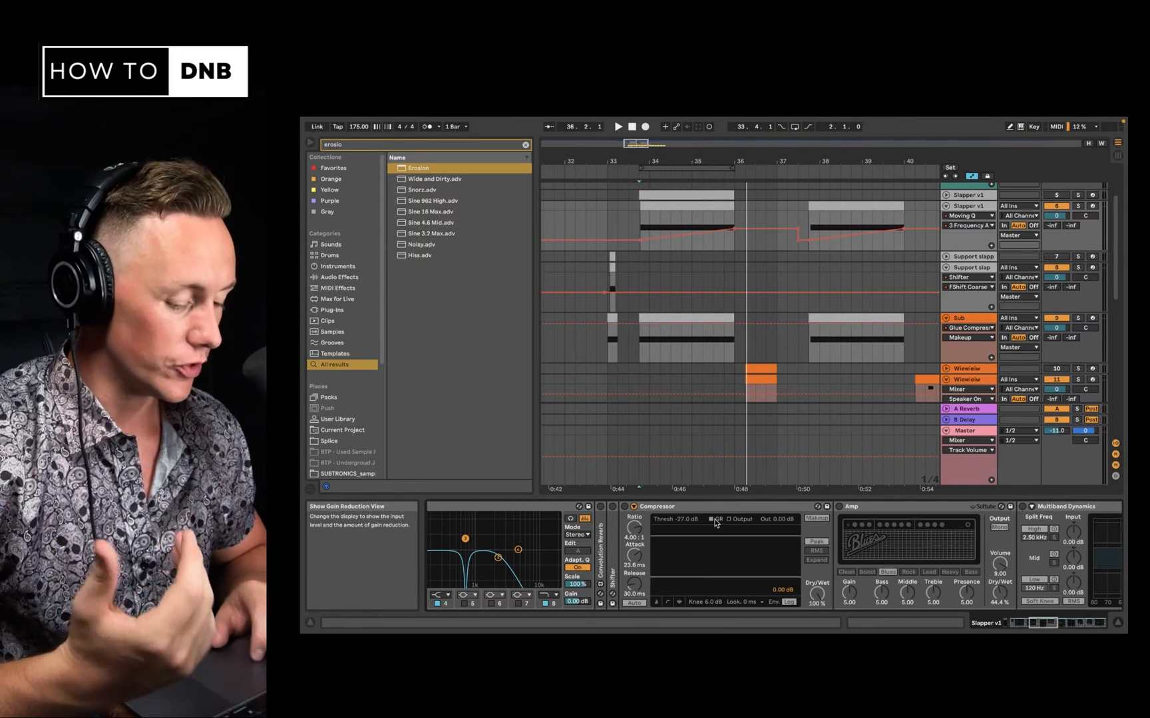
{"action": "left_click", "coordinate": [624, 507]}
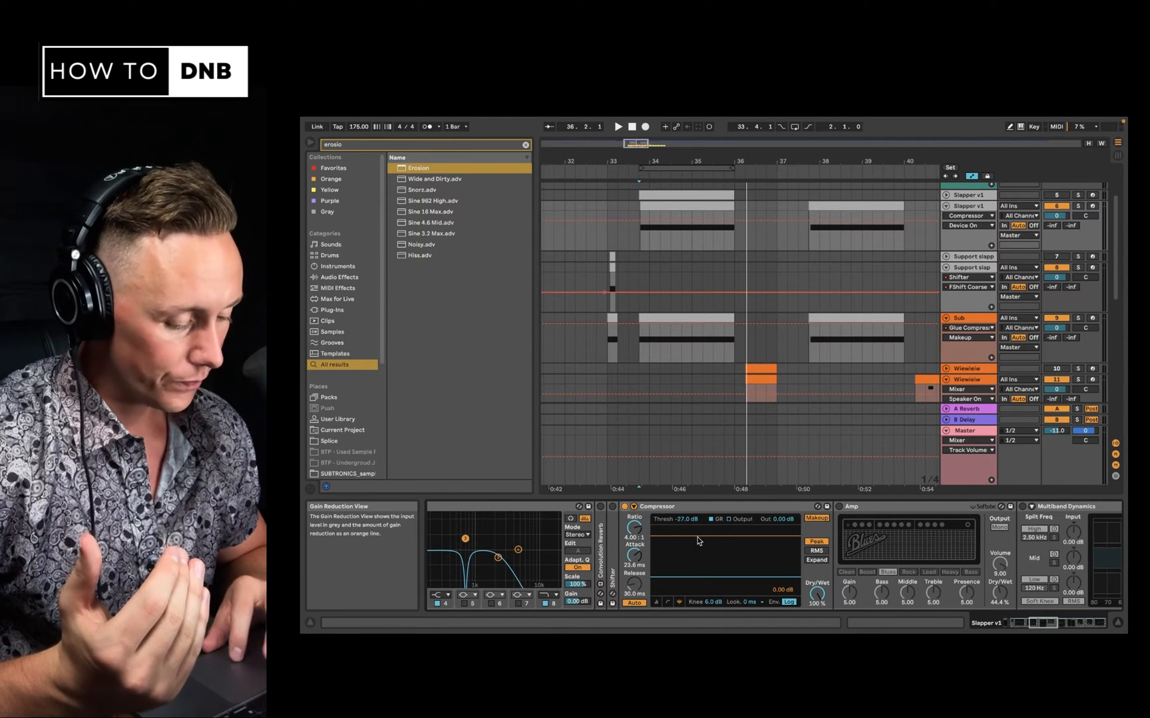
{"action": "key", "text": "space"}
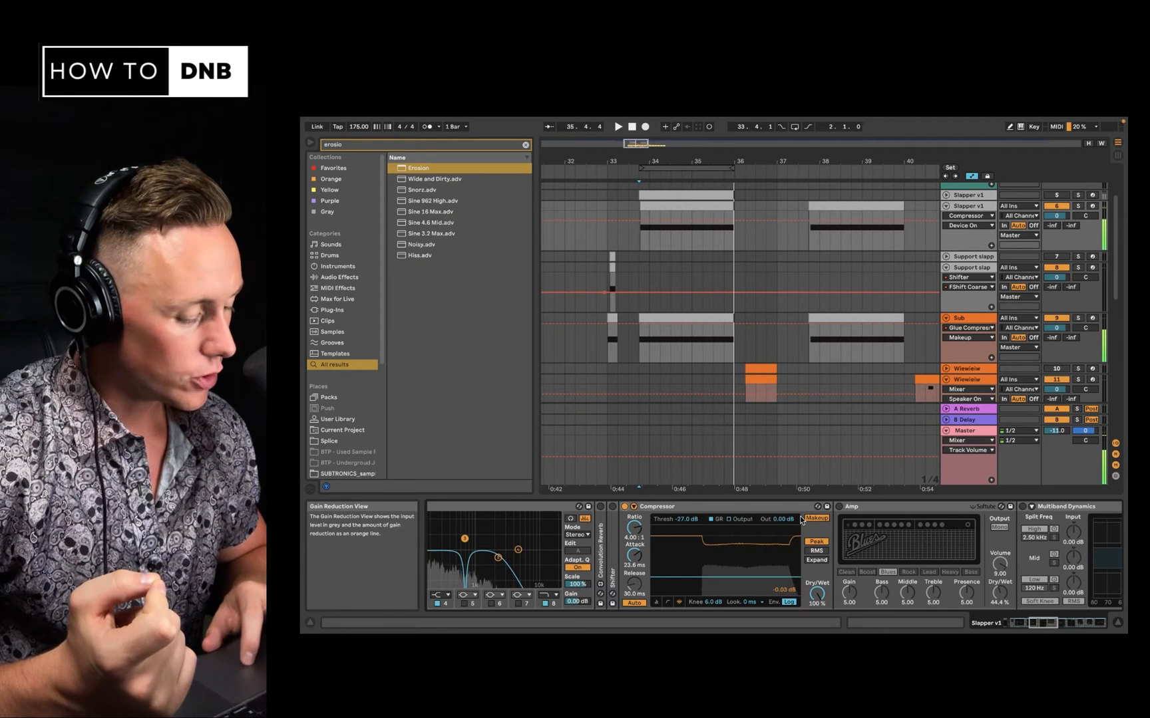
Step: Switch on the Amp with its Blues type and play the clip to hear it
{"action": "scroll", "coordinate": [775, 531], "scroll_direction": "right", "scroll_amount": 3}
{"action": "scroll", "coordinate": [776, 531], "scroll_direction": "right", "scroll_amount": 2}
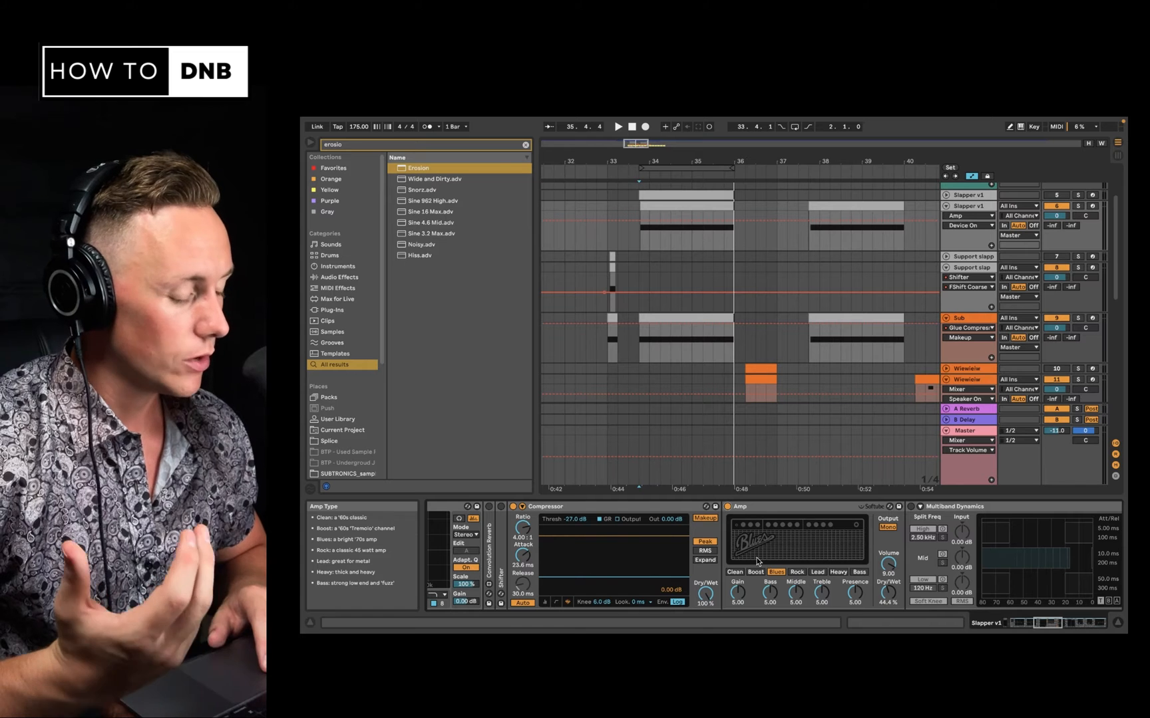
{"action": "key", "text": "space"}
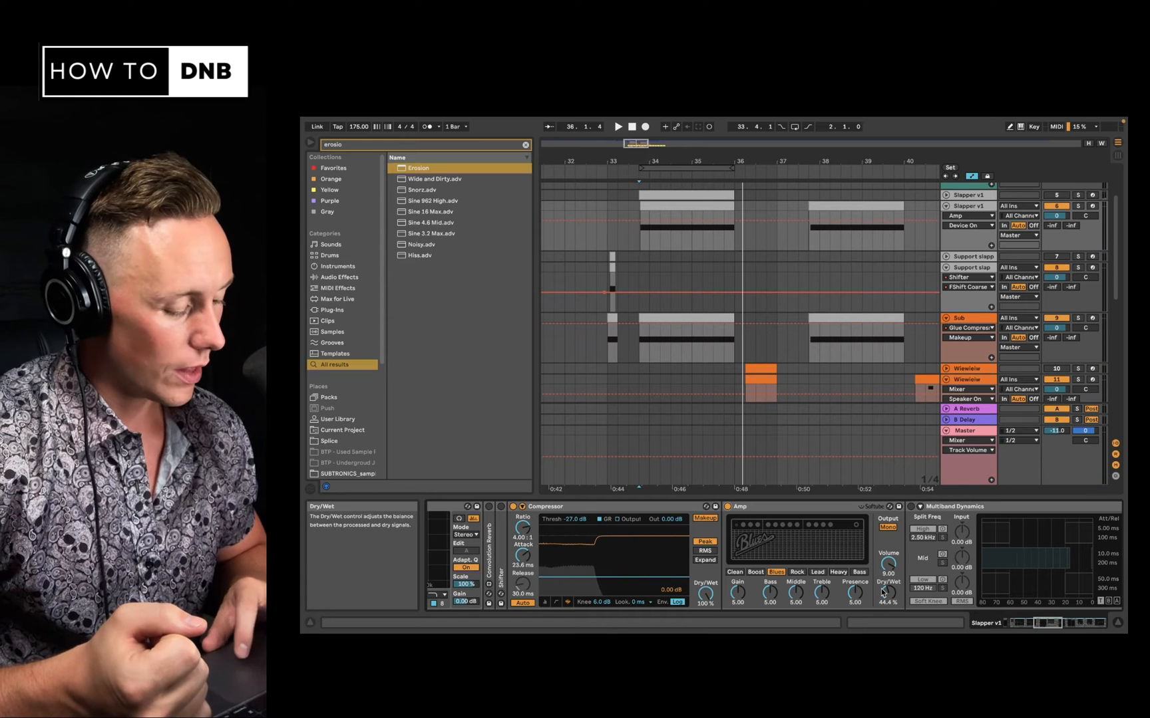
Step: Try the Amp's Dry/Wet at 8.73% during playback and undo the change
{"action": "left_click_drag", "start_coordinate": [886, 591], "coordinate": [885, 627]}
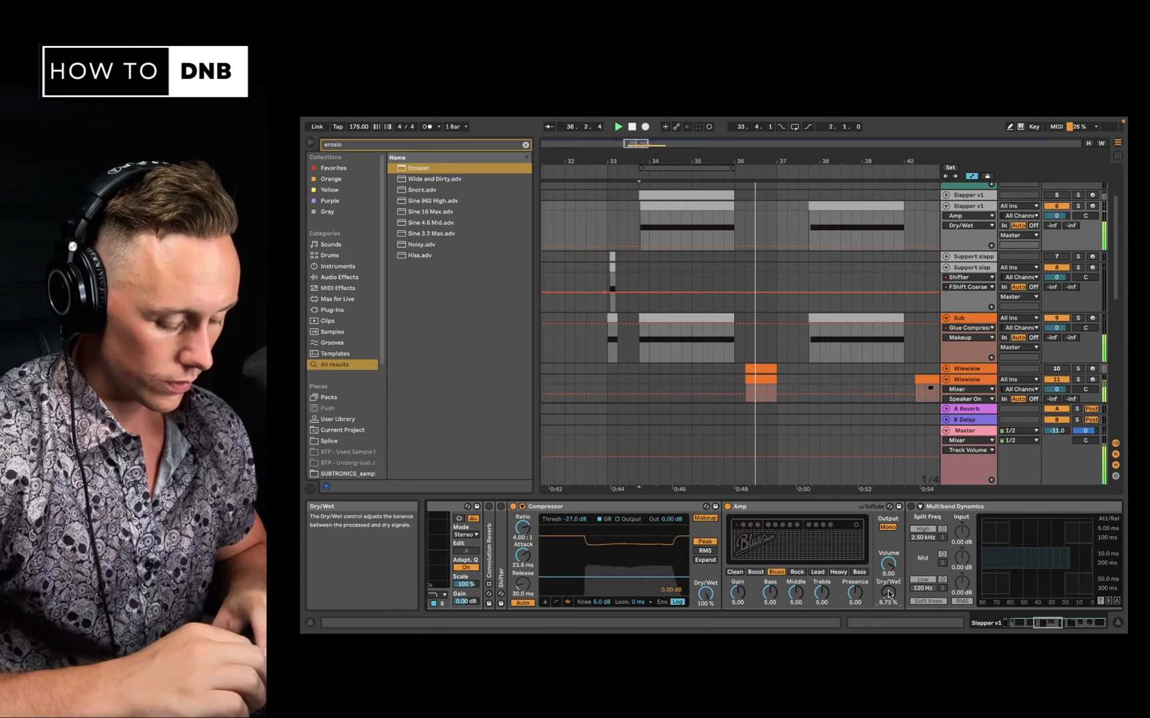
{"action": "key", "text": "space"}
{"action": "key", "text": "super+z"}
Step: Switch on Multiband Dynamics and play the Slapper v1 clip from its start to hear the effect
{"action": "scroll", "coordinate": [750, 519], "scroll_direction": "right", "scroll_amount": 5}
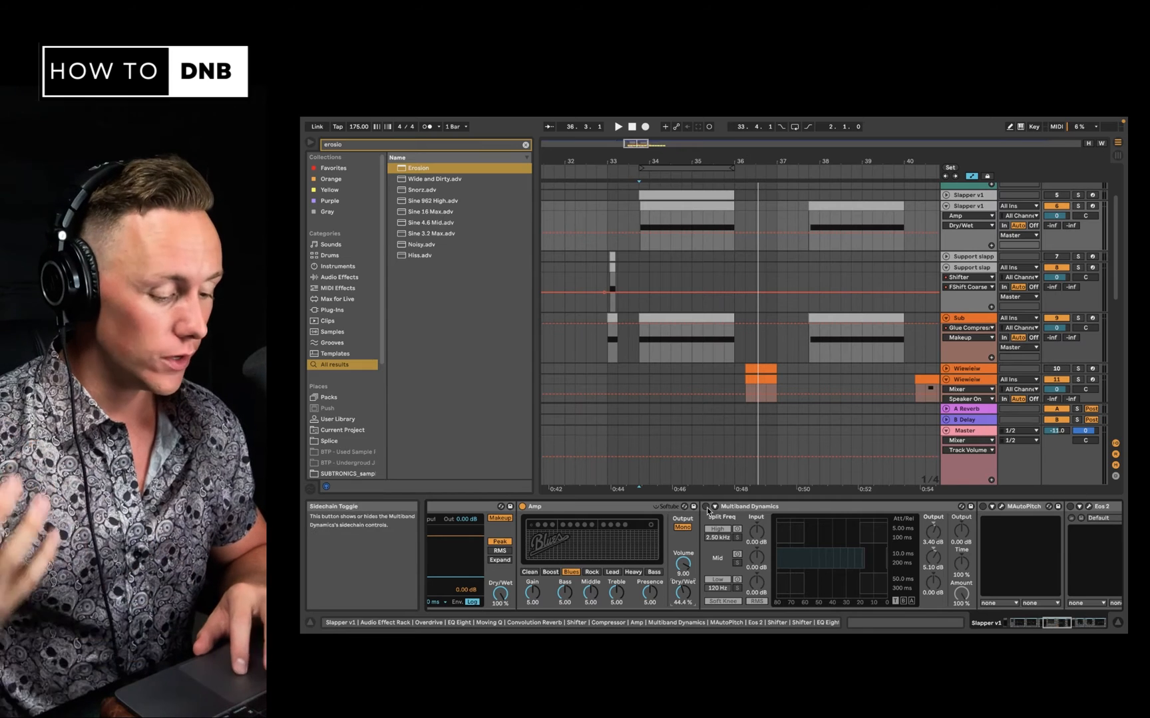
{"action": "left_click", "coordinate": [706, 507]}
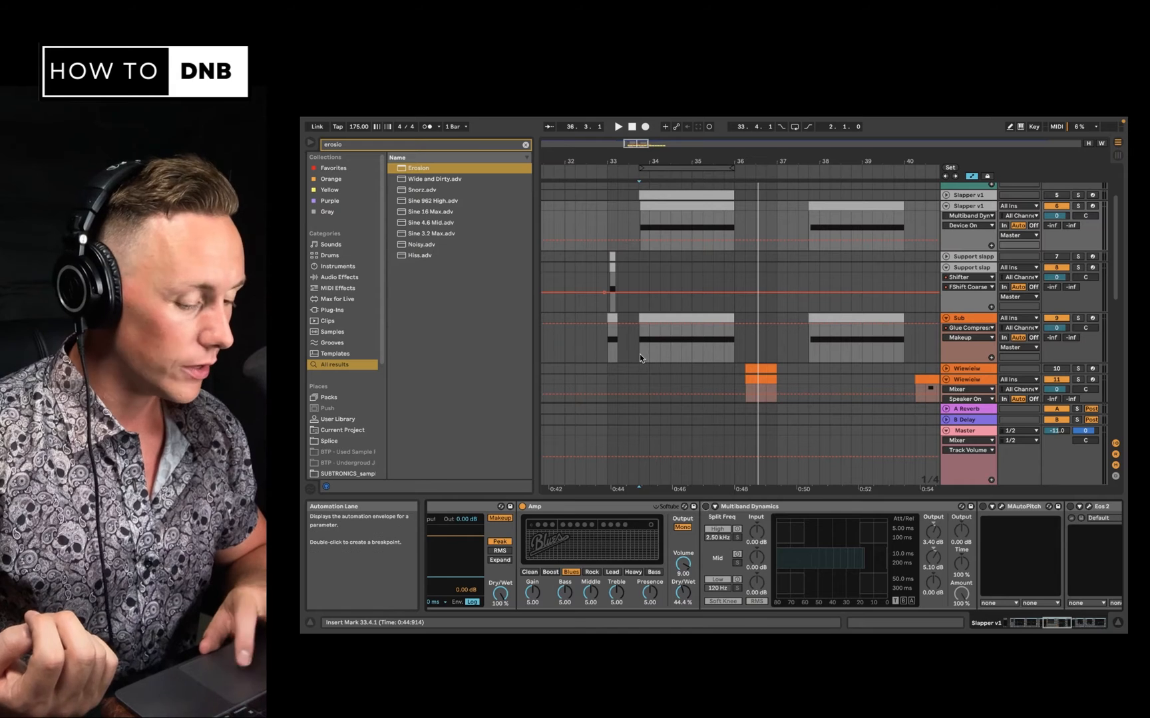
{"action": "left_click", "coordinate": [633, 227]}
{"action": "key", "text": "space"}
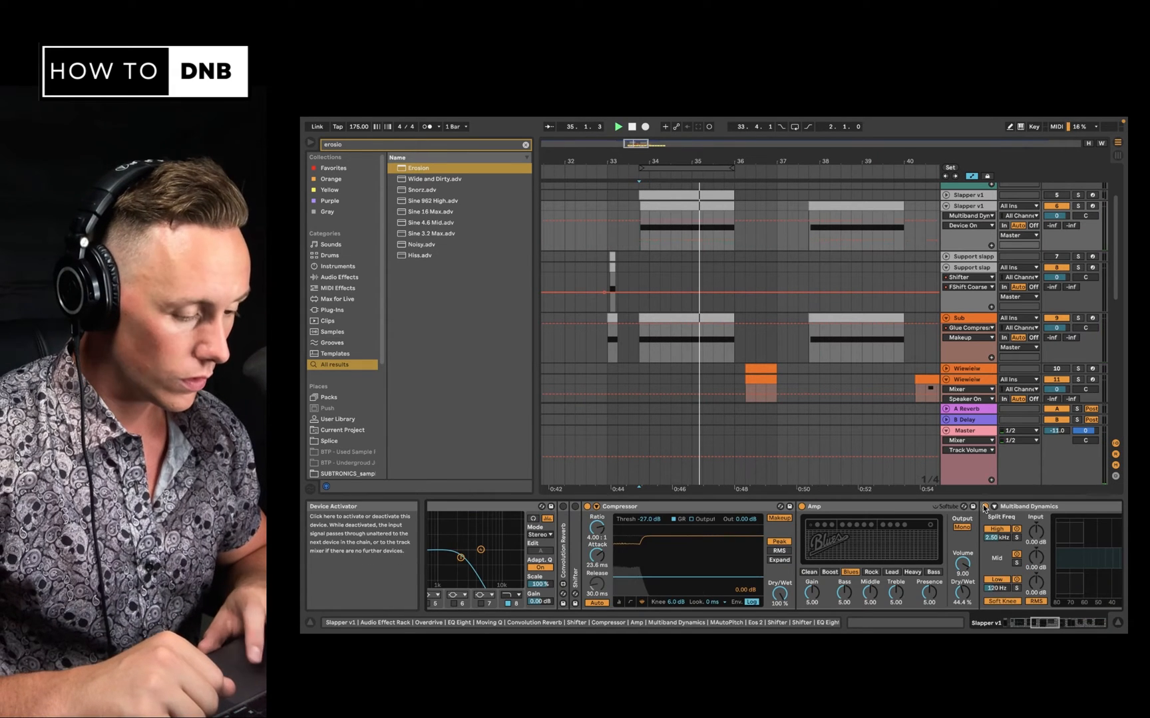
{"action": "left_click", "coordinate": [985, 506]}
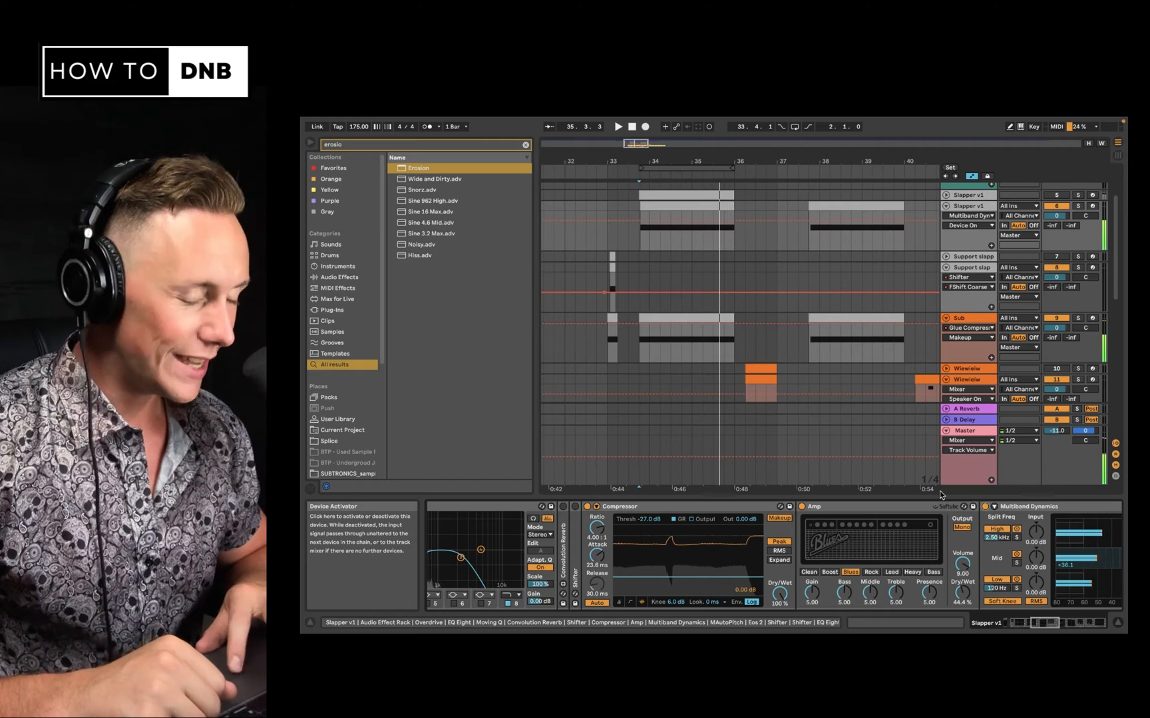
Step: Switch on MAutoPitch in the Slapper v1 chain, open its plug-in window and play the clip through it
{"action": "scroll", "coordinate": [874, 457], "scroll_direction": "right", "scroll_amount": 5}
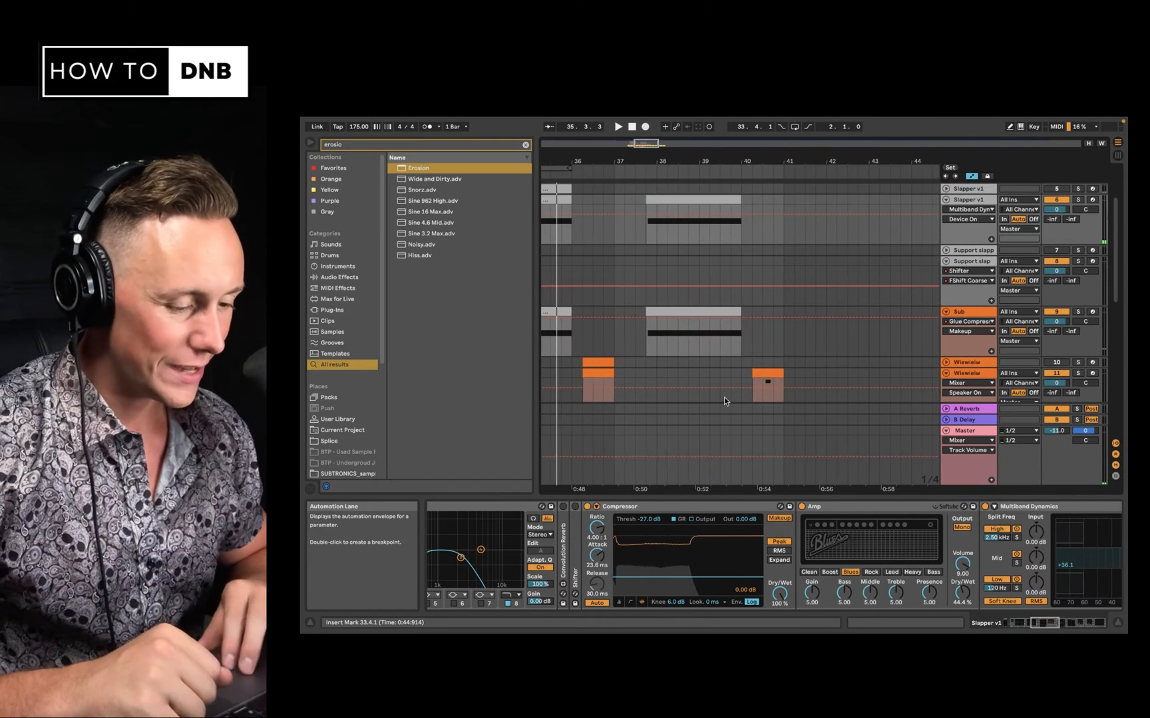
{"action": "scroll", "coordinate": [723, 398], "scroll_direction": "up", "scroll_amount": 3}
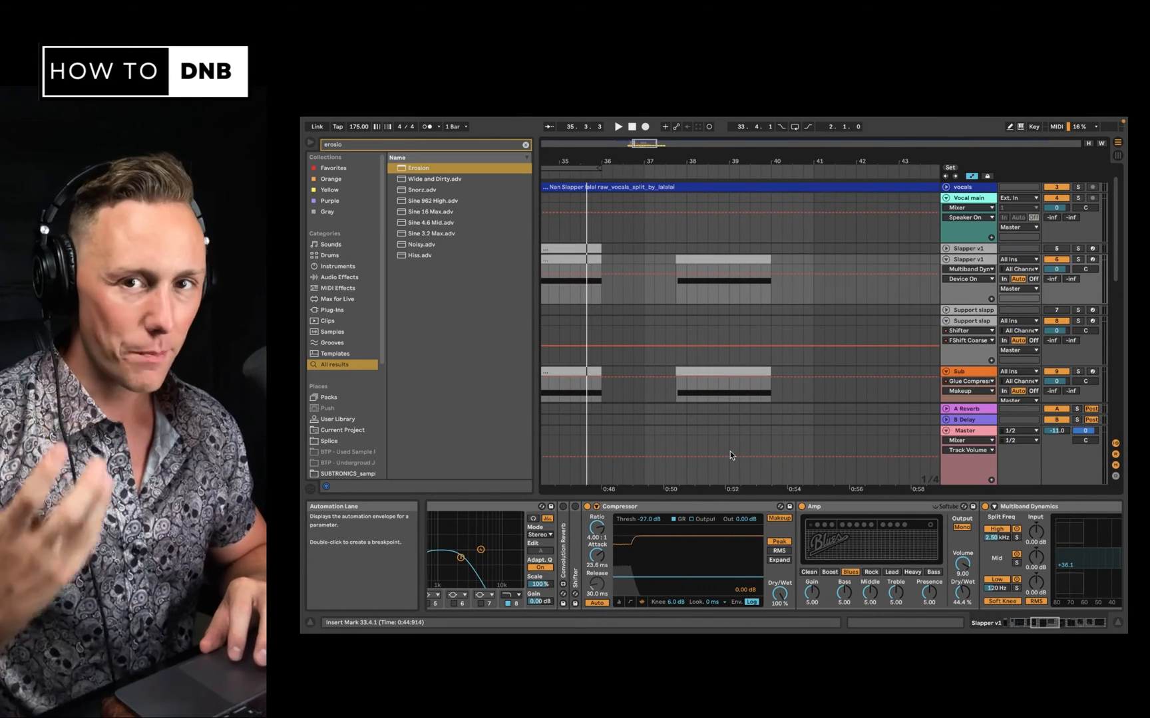
{"action": "scroll", "coordinate": [692, 516], "scroll_direction": "right", "scroll_amount": 10}
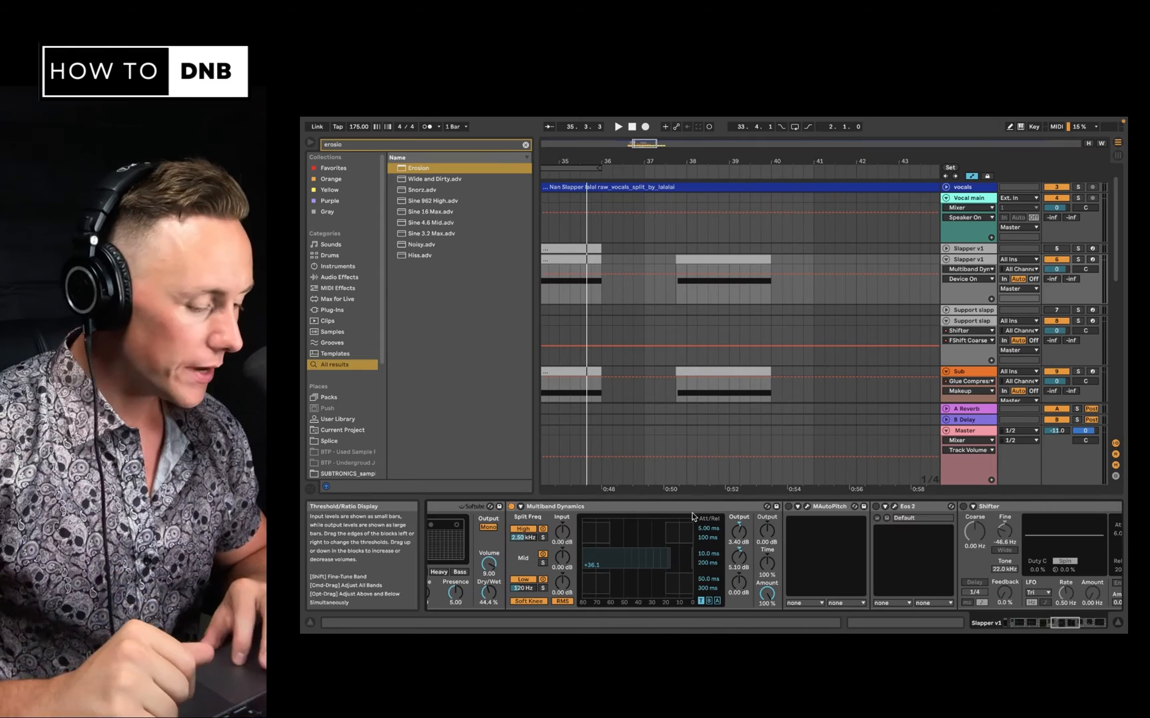
{"action": "scroll", "coordinate": [641, 293], "scroll_direction": "left", "scroll_amount": 2}
{"action": "scroll", "coordinate": [641, 293], "scroll_direction": "left", "scroll_amount": 2}
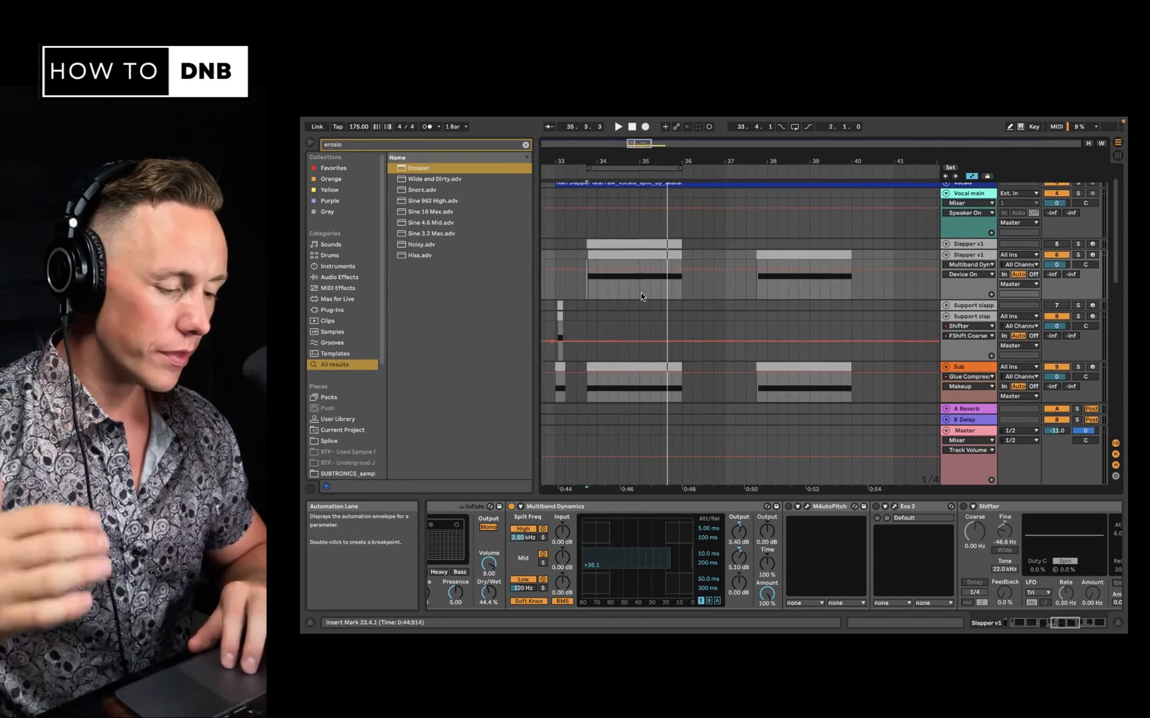
{"action": "scroll", "coordinate": [640, 296], "scroll_direction": "up", "scroll_amount": 1}
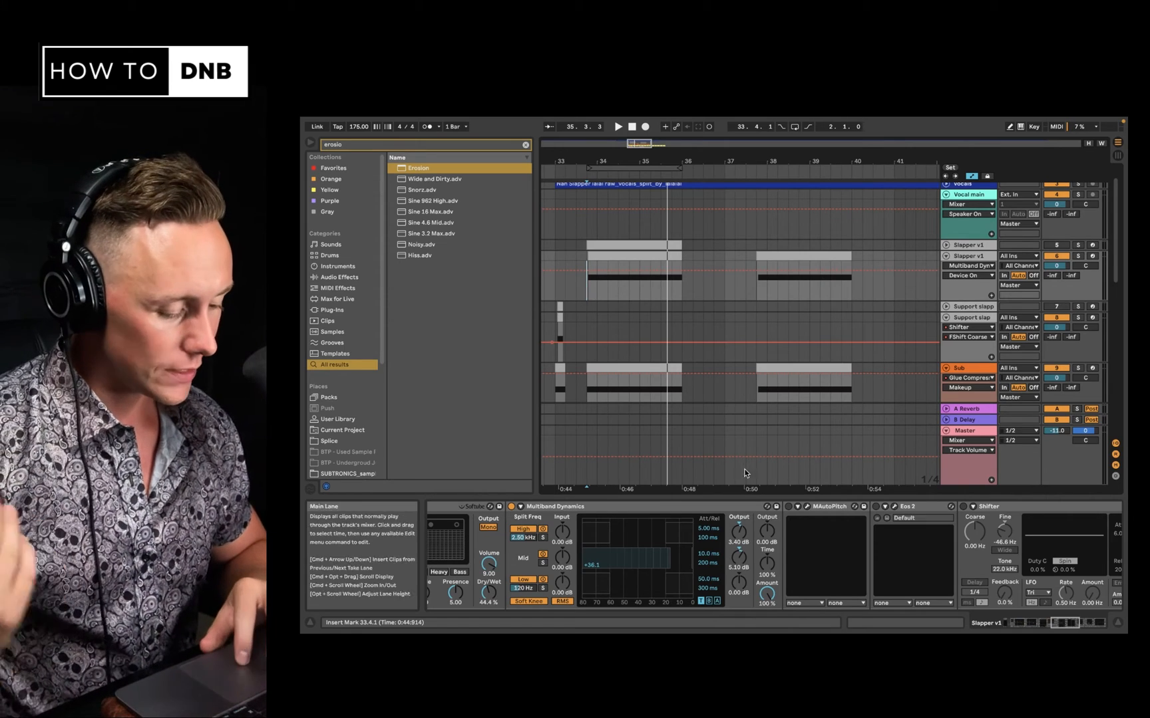
{"action": "left_click", "coordinate": [789, 507]}
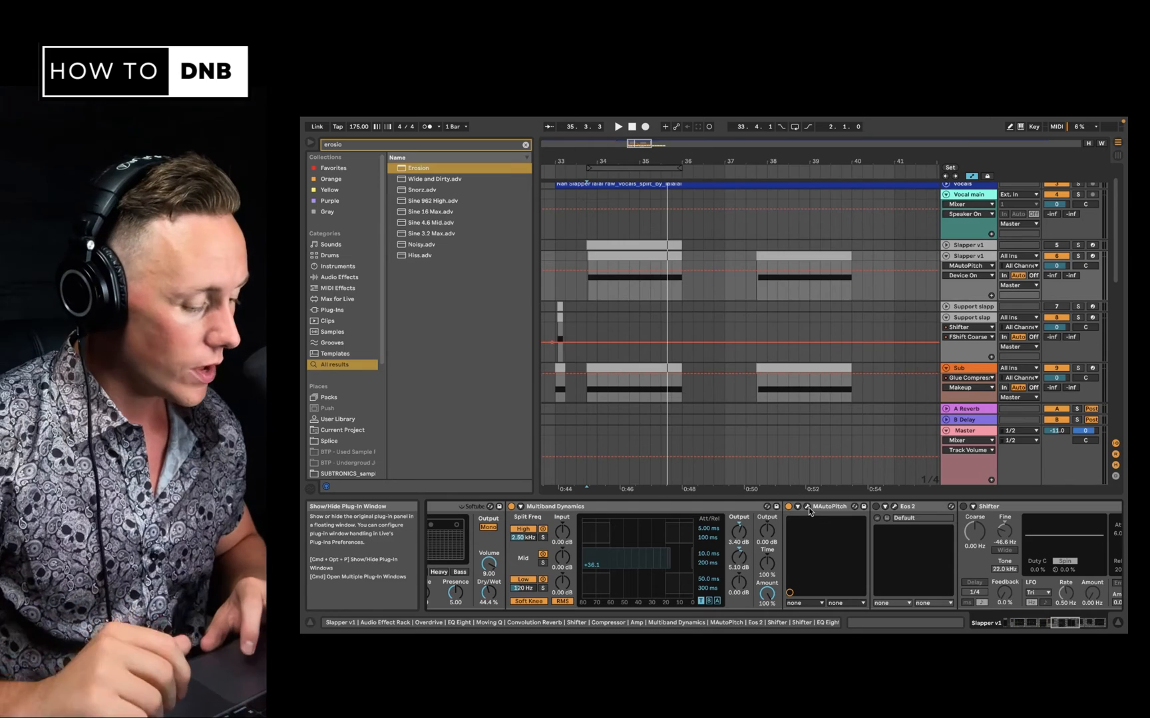
{"action": "left_click", "coordinate": [807, 507]}
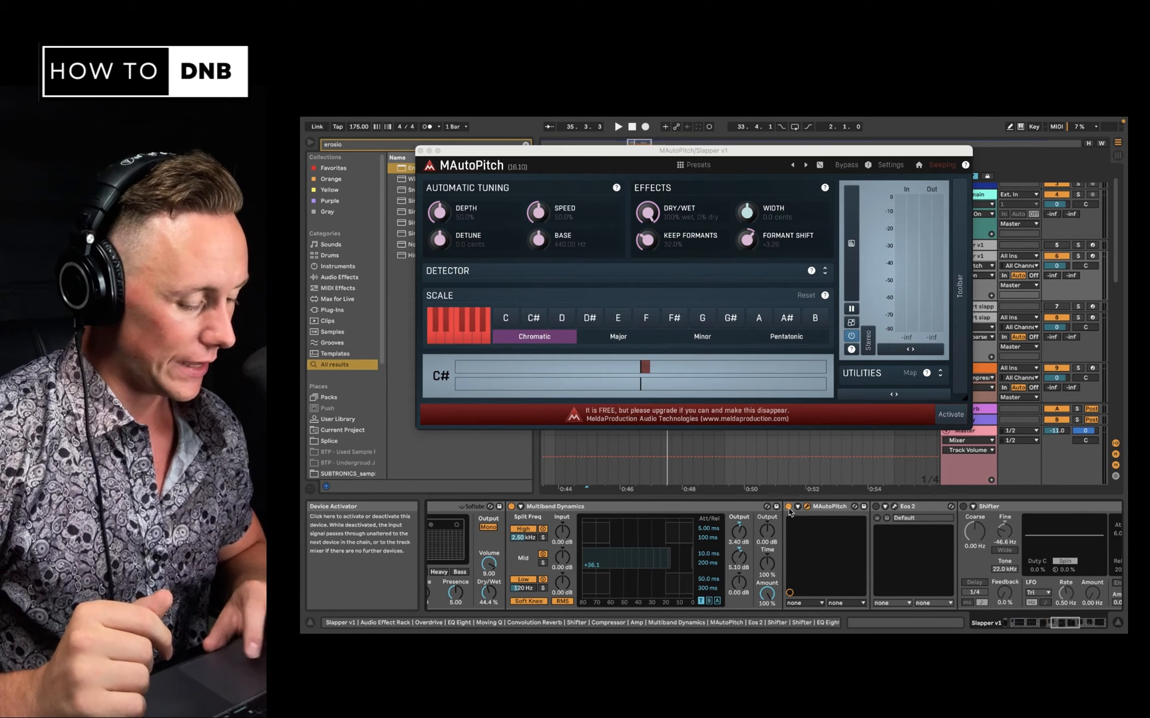
{"action": "key", "text": "space"}
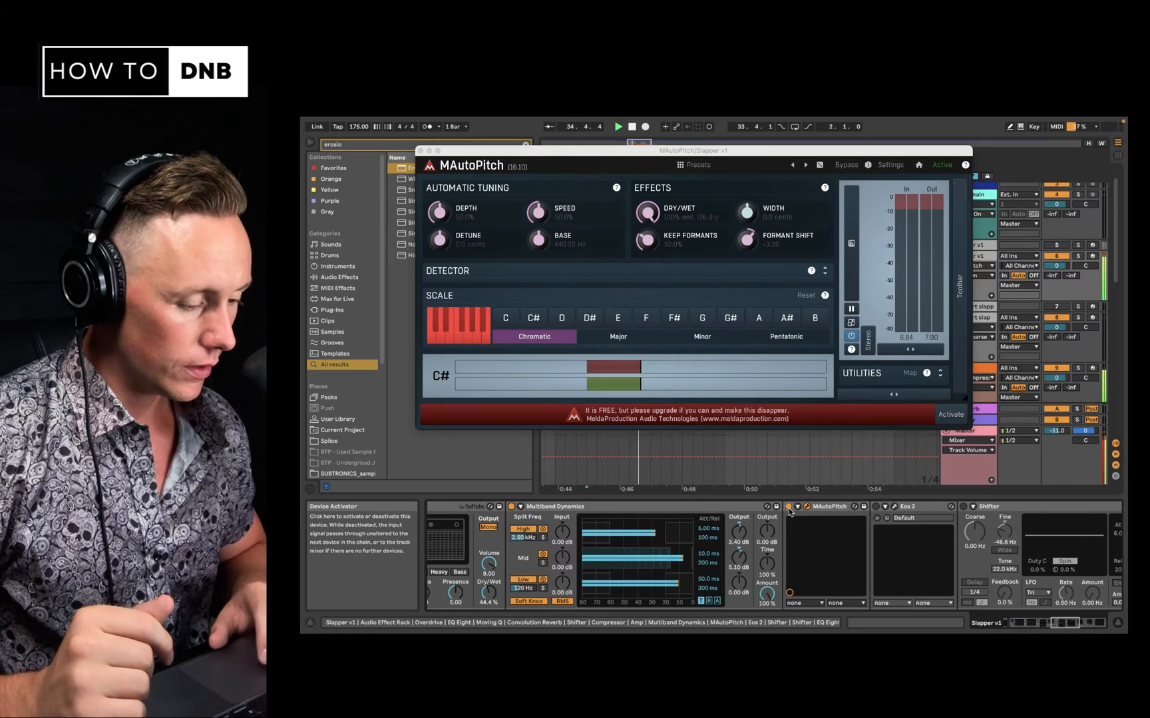
{"action": "key", "text": "space"}
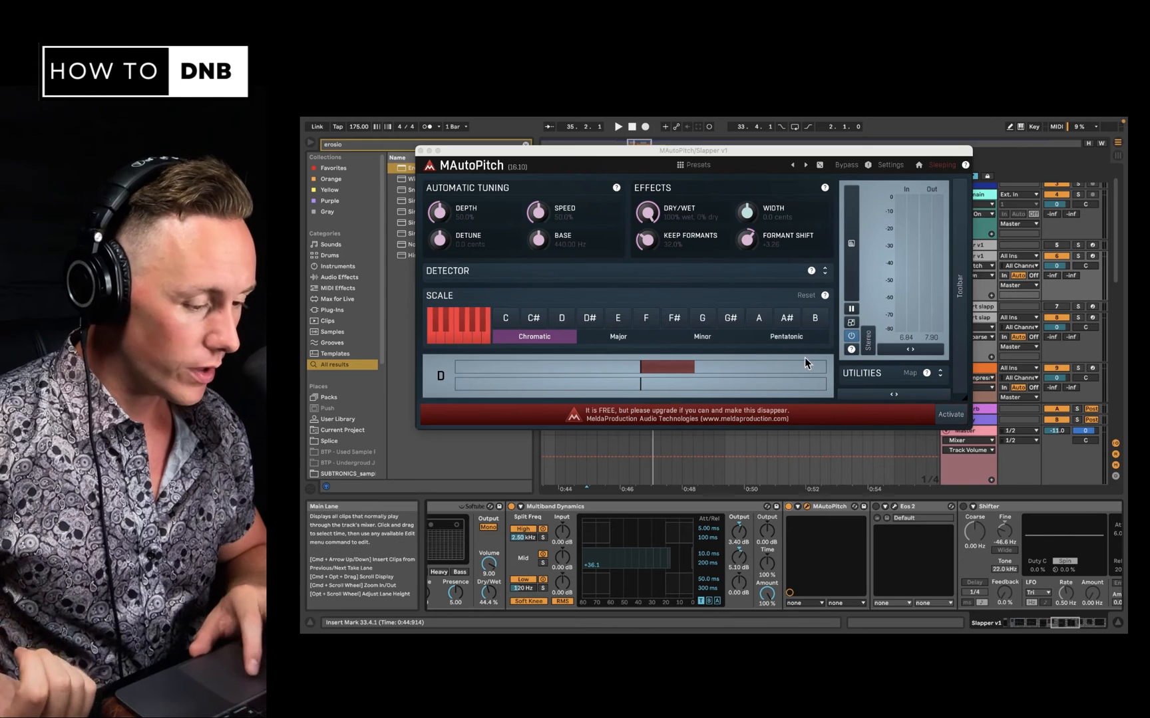
Step: Try lower and higher Formant Shift settings in MAutoPitch during playback, and return the control to +3.25
{"action": "key", "text": "space"}
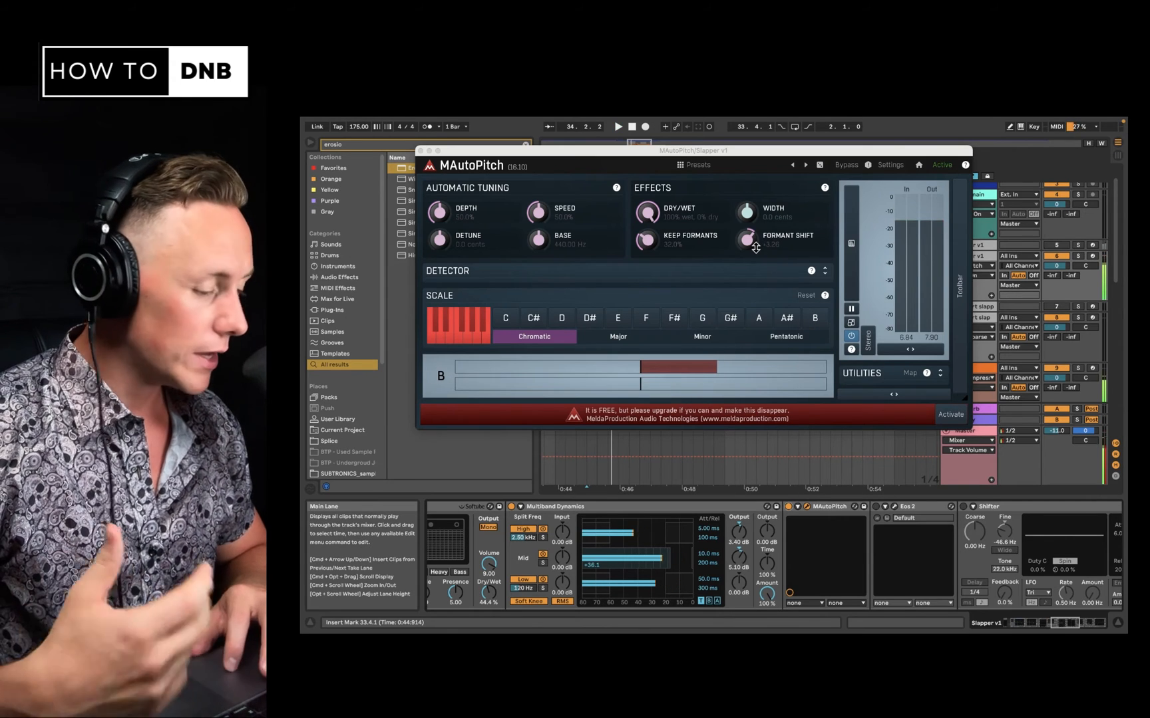
{"action": "key", "text": "space"}
{"action": "left_click_drag", "start_coordinate": [755, 248], "coordinate": [755, 268]}
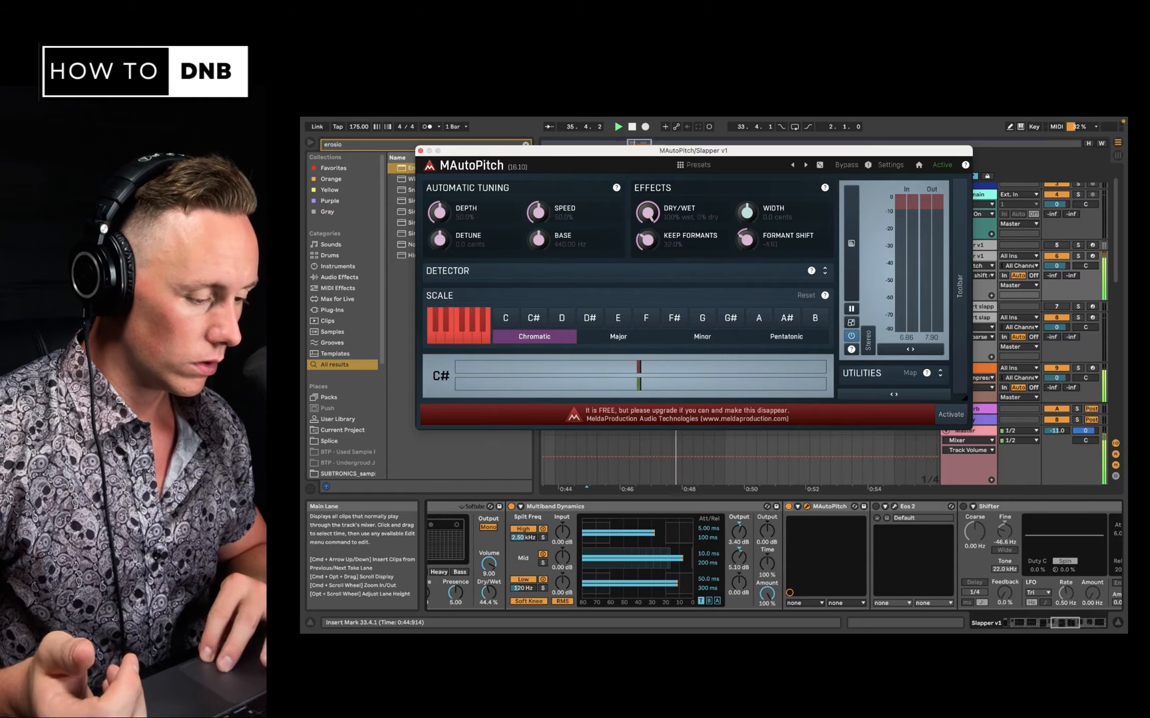
{"action": "key", "text": "space"}
{"action": "key", "text": "space"}
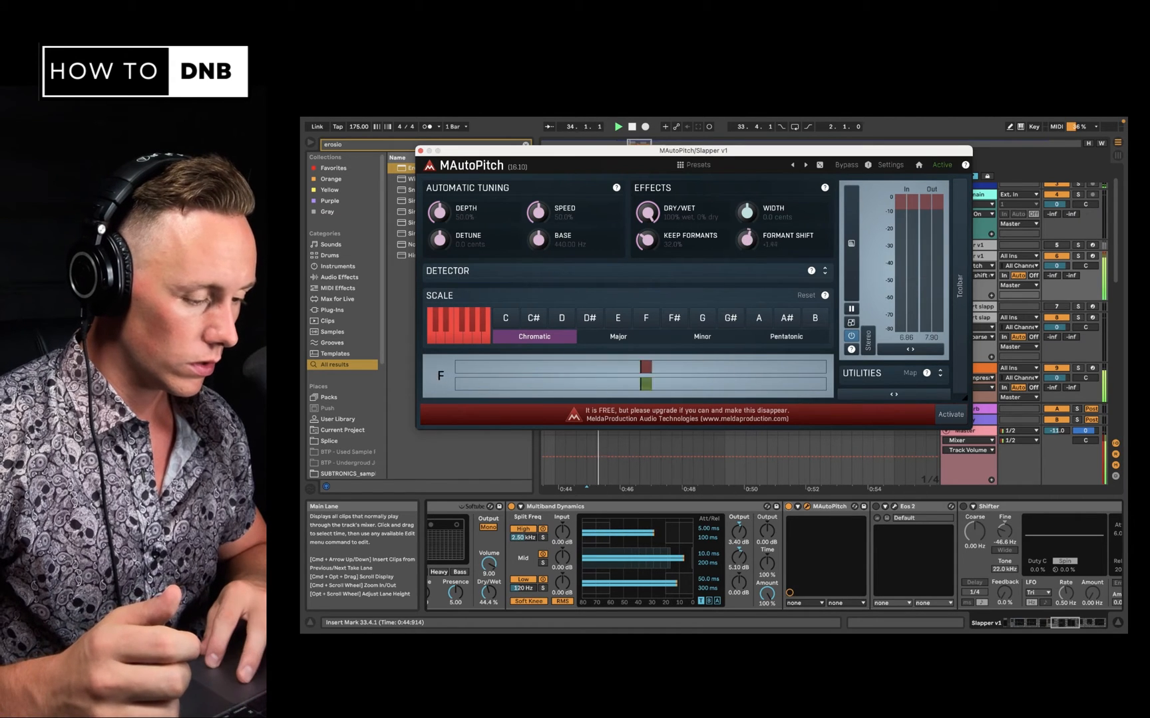
{"action": "left_click_drag", "start_coordinate": [750, 241], "coordinate": [750, 214]}
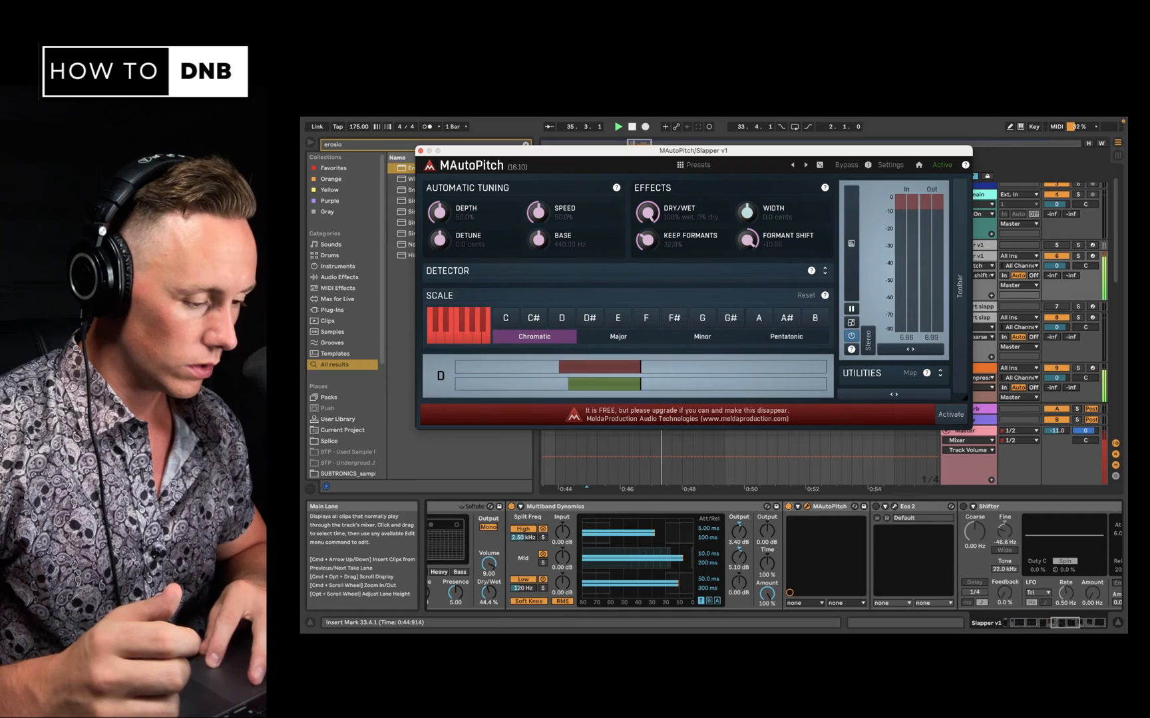
{"action": "key", "text": "space"}
{"action": "left_click_drag", "start_coordinate": [750, 240], "coordinate": [750, 251]}
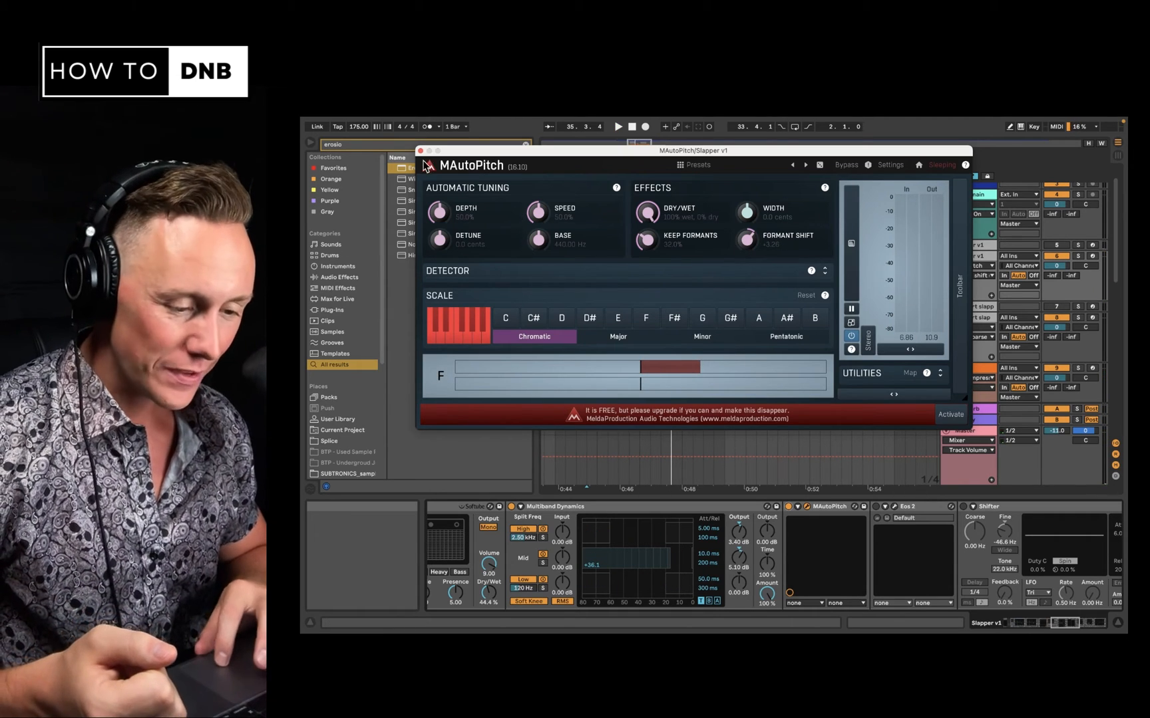
Step: Close the MAutoPitch window, switch on Eos 2 in the Slapper v1 chain, and open its plug-in window briefly to view the reverb settings
{"action": "left_click", "coordinate": [421, 153]}
{"action": "scroll", "coordinate": [877, 542], "scroll_direction": "right", "scroll_amount": 5}
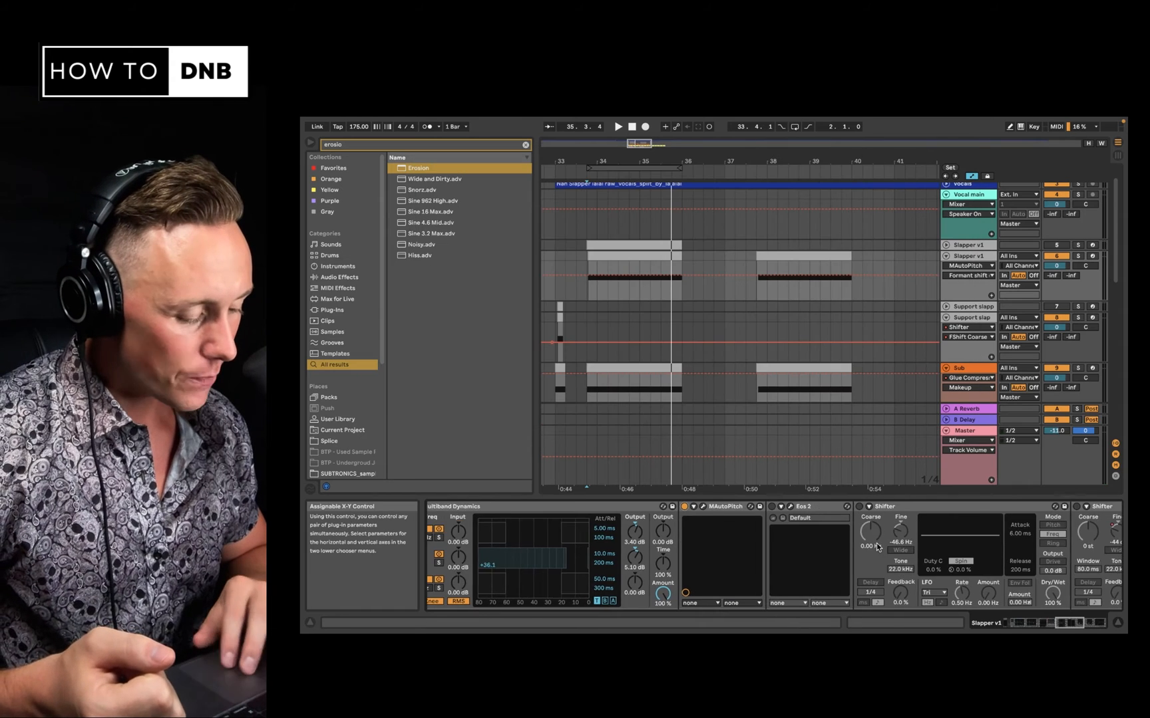
{"action": "left_click", "coordinate": [645, 507]}
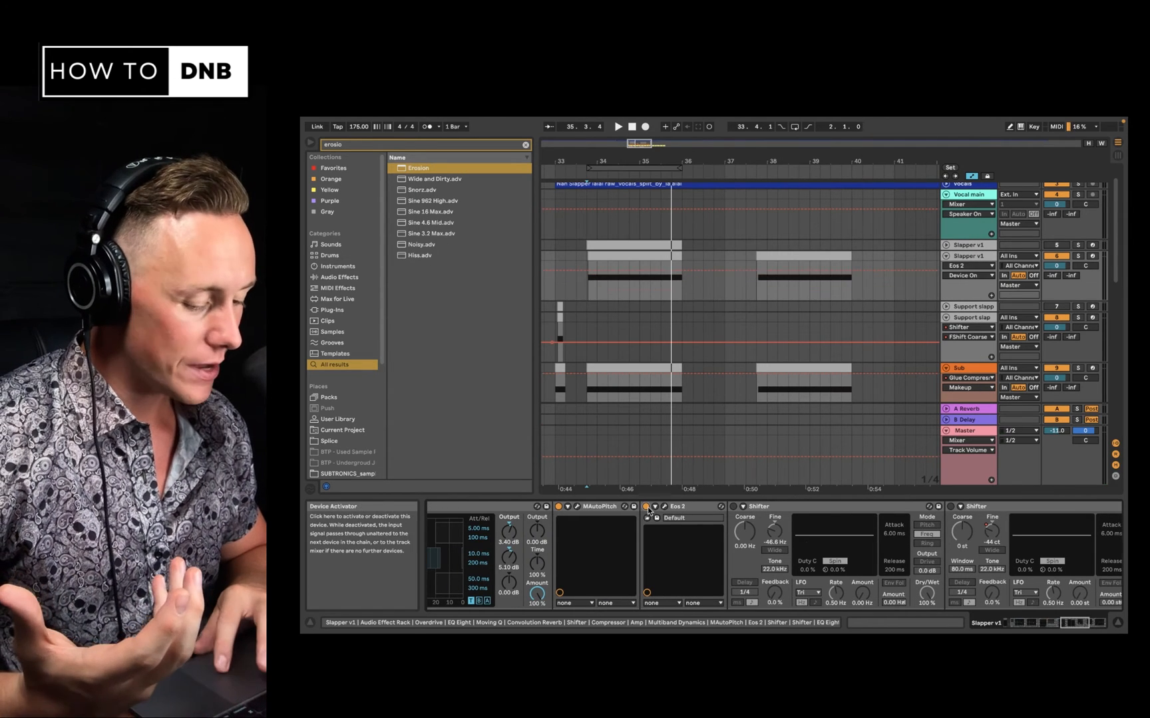
{"action": "left_click", "coordinate": [664, 507]}
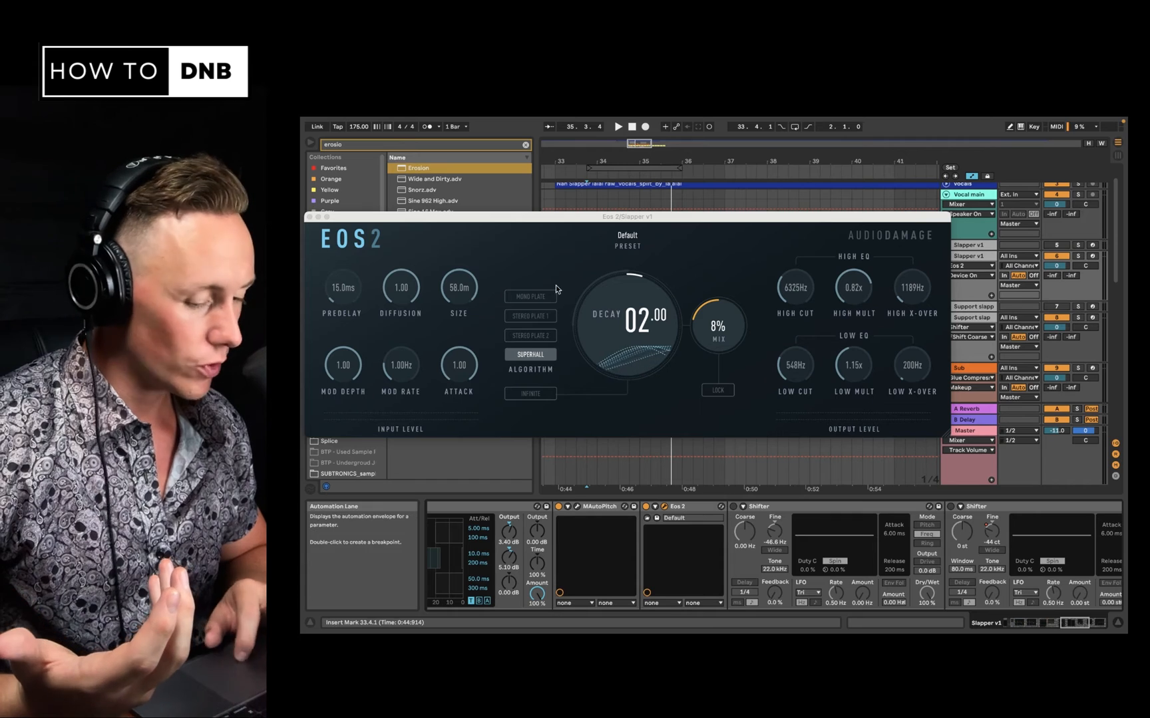
{"action": "left_click", "coordinate": [309, 218]}
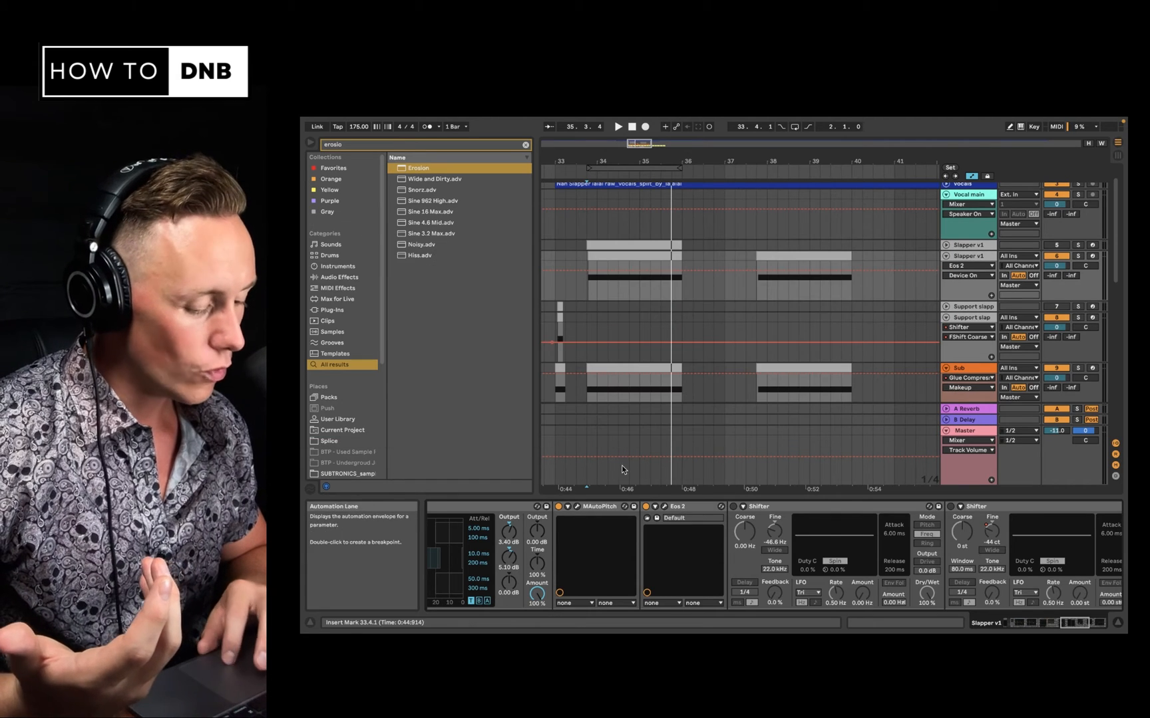
Step: Switch on the first Shifter after Eos 2, the one in Freq mode, and play the Slapper v1 clip through it
{"action": "scroll", "coordinate": [788, 516], "scroll_direction": "right", "scroll_amount": 4}
{"action": "scroll", "coordinate": [788, 515], "scroll_direction": "right", "scroll_amount": 4}
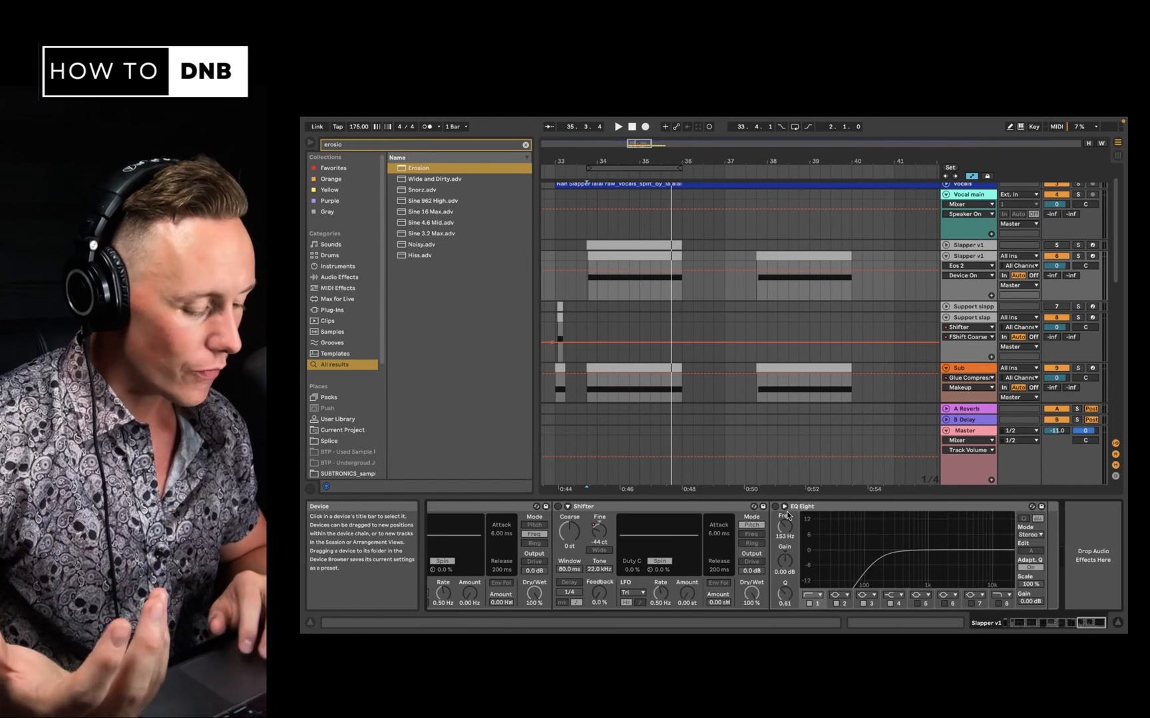
{"action": "scroll", "coordinate": [788, 516], "scroll_direction": "left", "scroll_amount": 4}
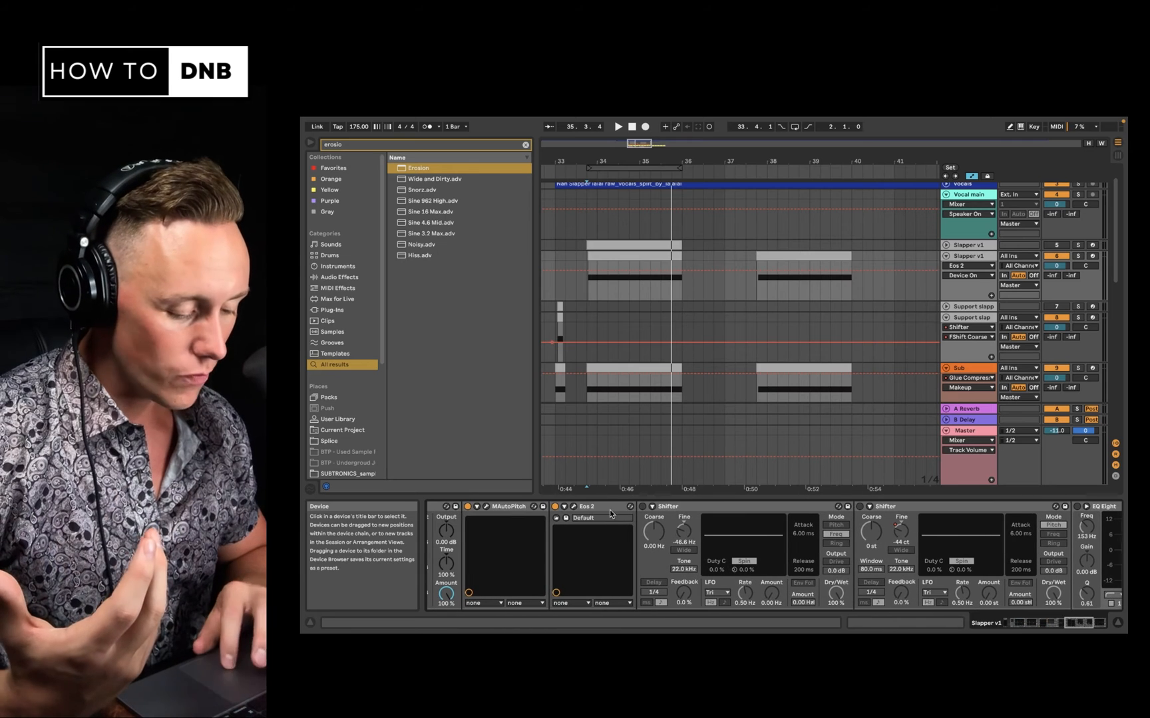
{"action": "left_click", "coordinate": [646, 505]}
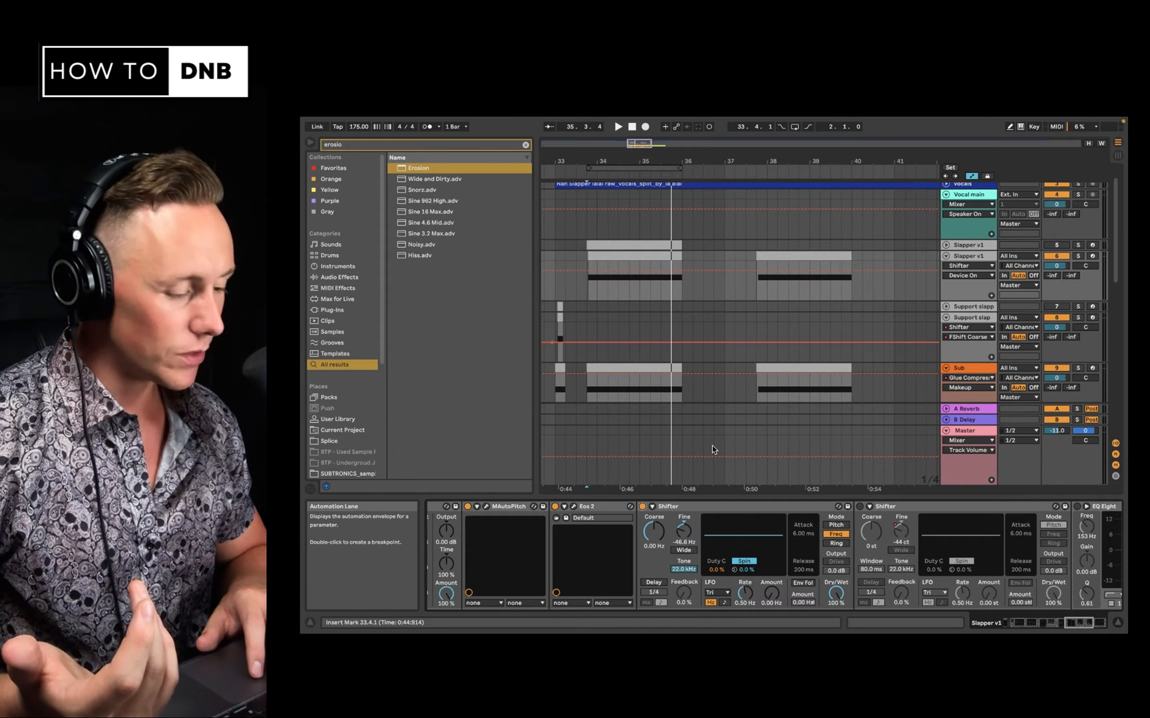
{"action": "key", "text": "space"}
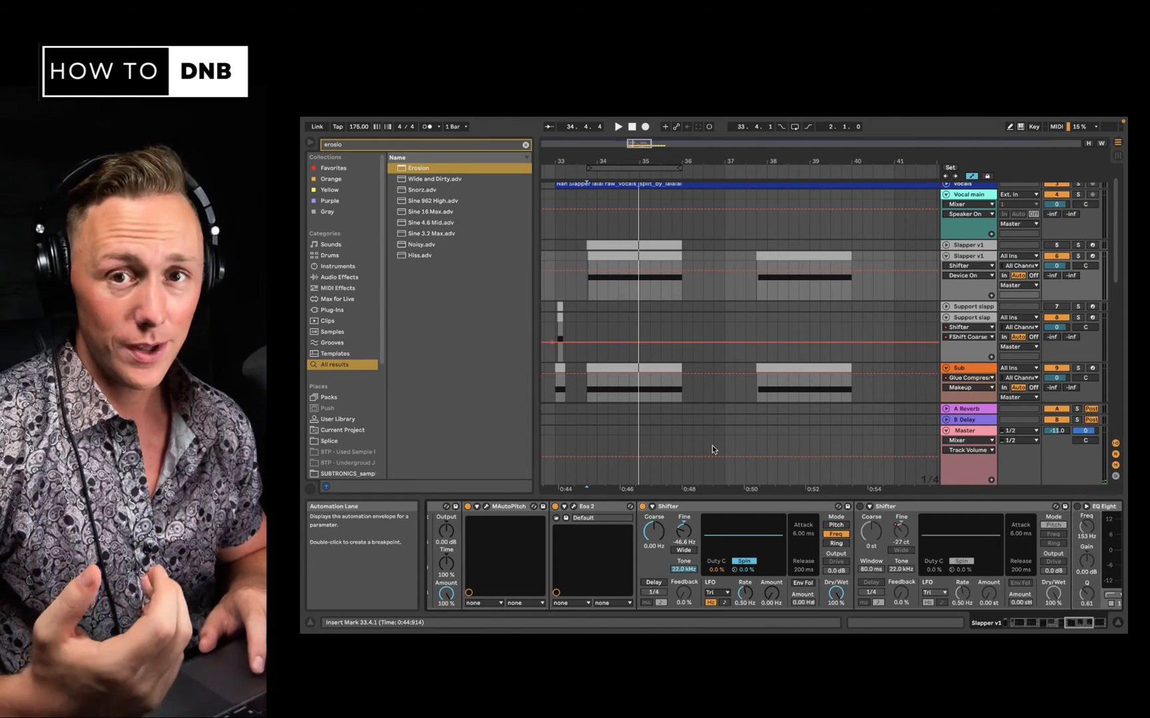
Step: Switch on the second Shifter, display its Pitch Fine automation on Slapper v1, and play the clip from 33.4.1
{"action": "scroll", "coordinate": [808, 535], "scroll_direction": "right", "scroll_amount": 3}
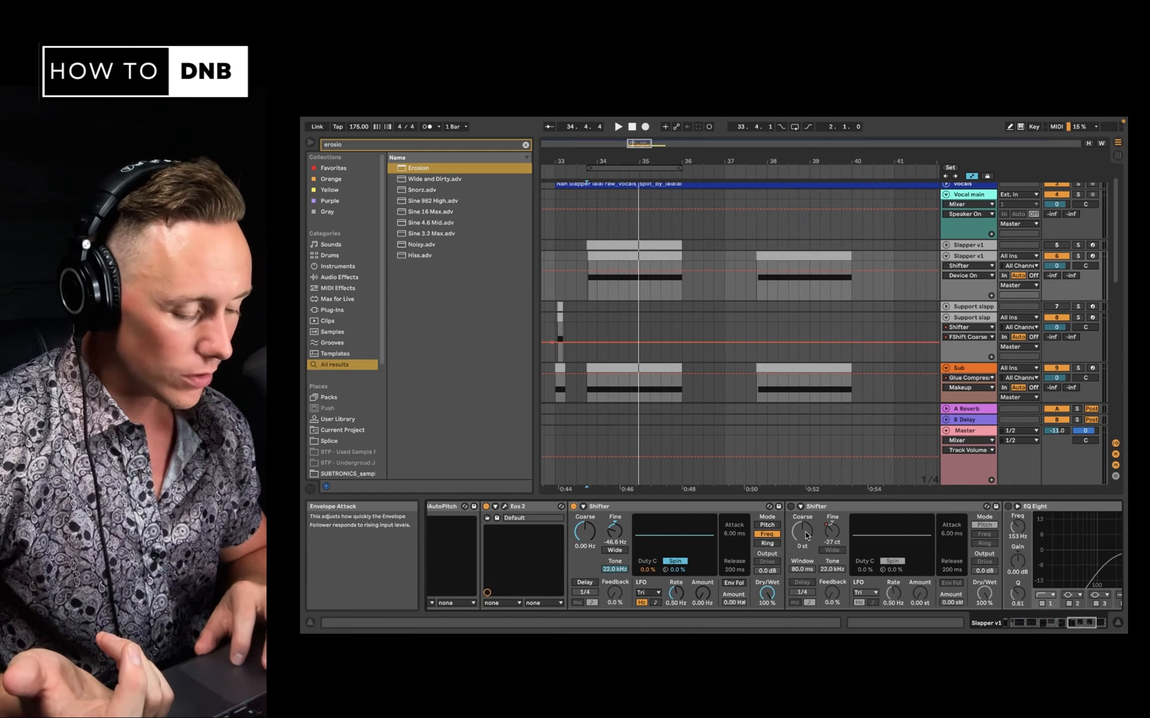
{"action": "left_click", "coordinate": [791, 507]}
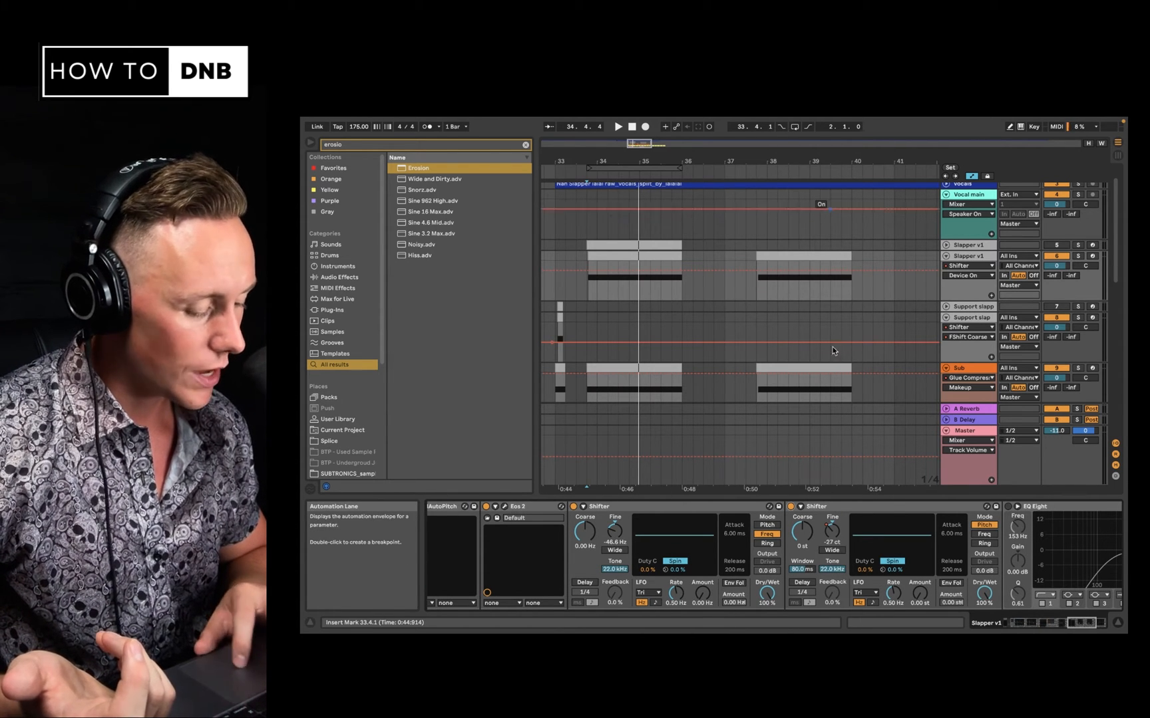
{"action": "left_click", "coordinate": [831, 530]}
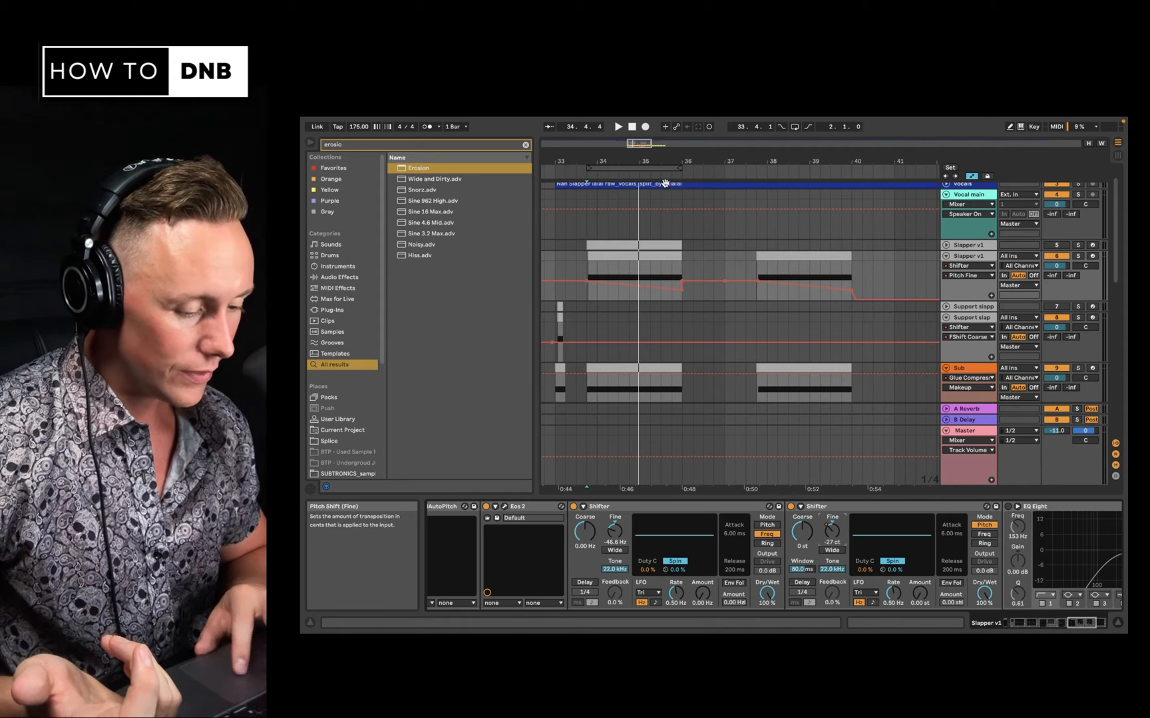
{"action": "left_click", "coordinate": [585, 266]}
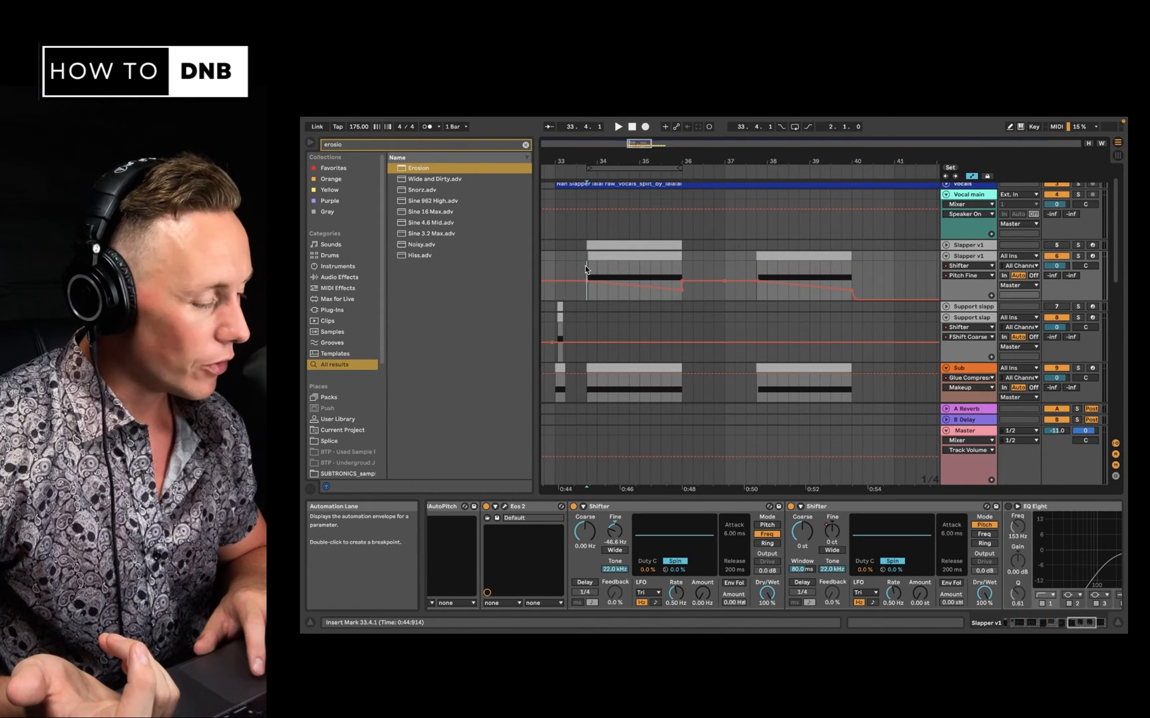
{"action": "key", "text": "space"}
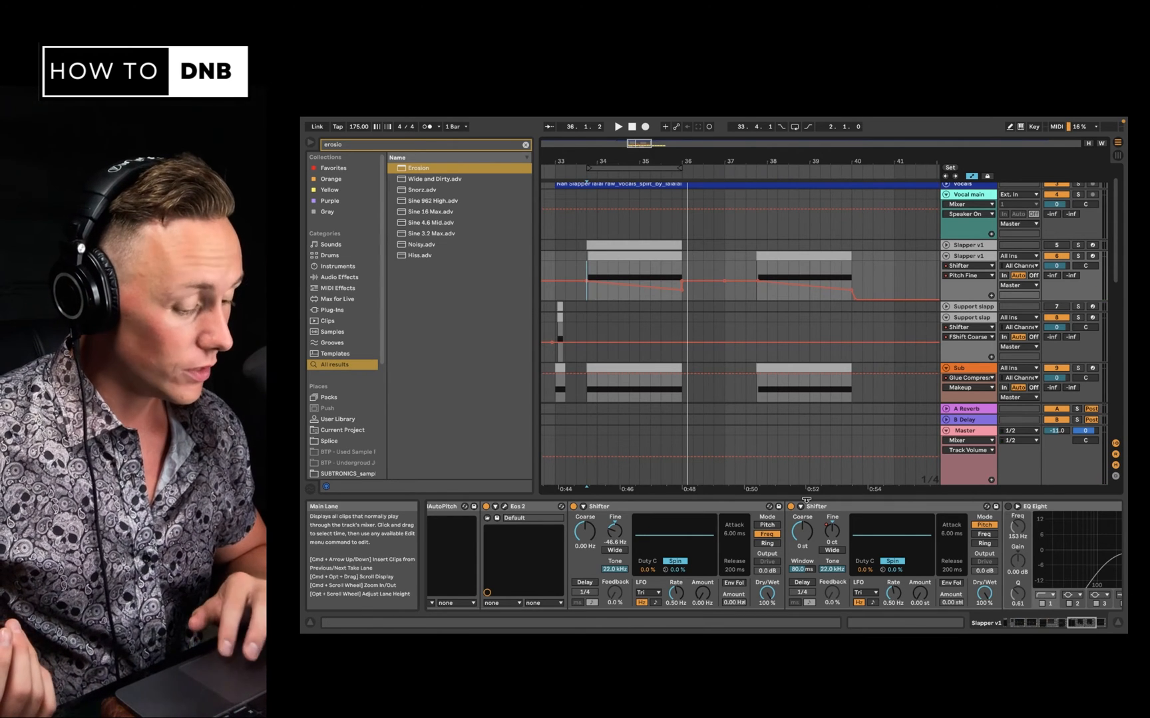
Step: Switch off the second Shifter, solo the Slapper v1 track and play its clip
{"action": "scroll", "coordinate": [823, 544], "scroll_direction": "right", "scroll_amount": 3}
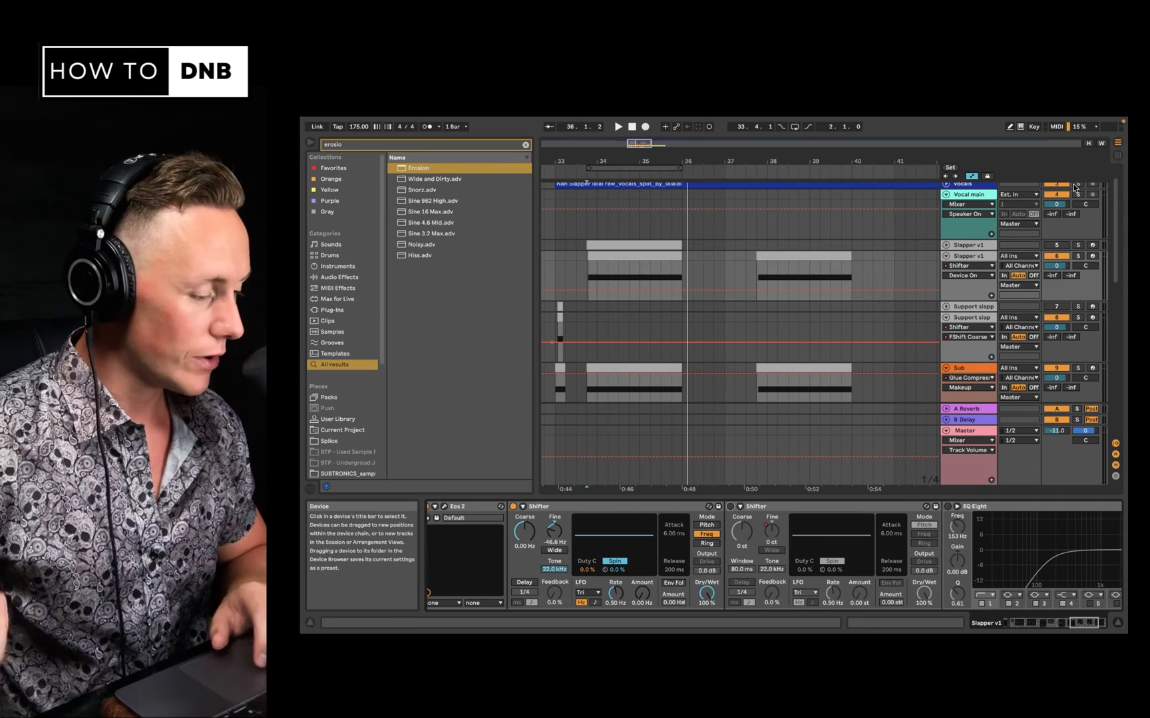
{"action": "left_click", "coordinate": [1078, 256]}
{"action": "key", "text": "space"}
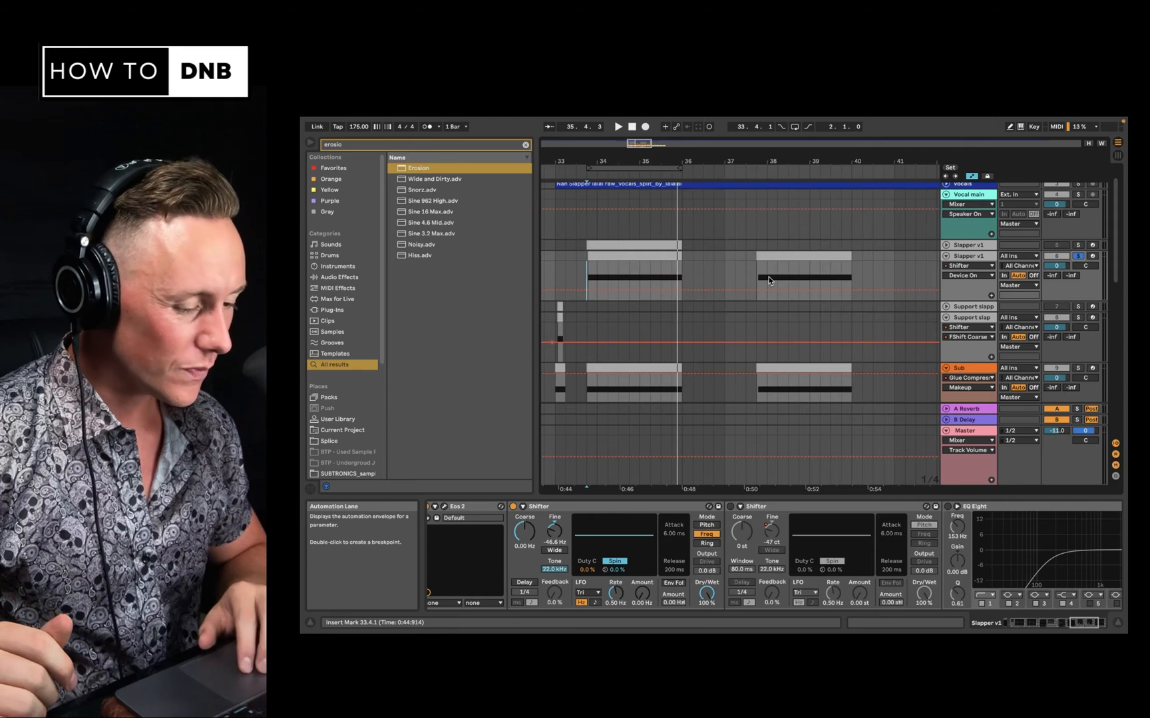
Step: Select the Support slap track, place the insert marker at 33.1.1, and play the short clip with the track soloed
{"action": "scroll", "coordinate": [769, 277], "scroll_direction": "left", "scroll_amount": 3}
{"action": "scroll", "coordinate": [757, 308], "scroll_direction": "down", "scroll_amount": 2}
{"action": "left_click", "coordinate": [966, 290]}
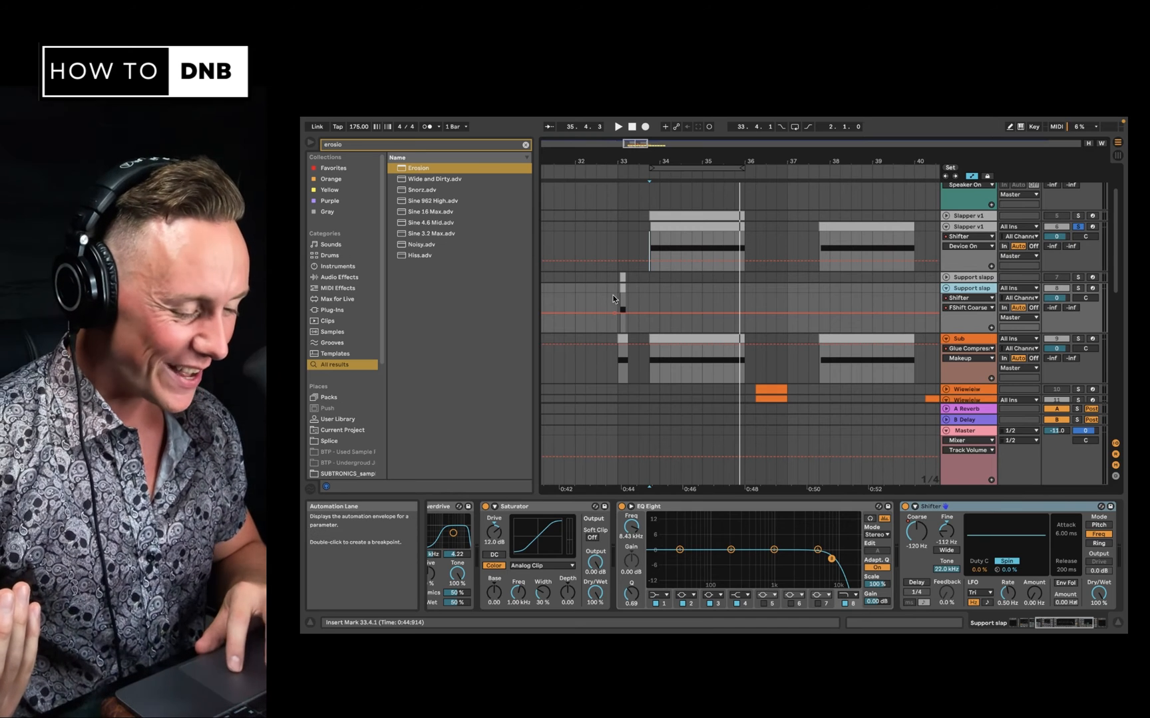
{"action": "left_click", "coordinate": [615, 293]}
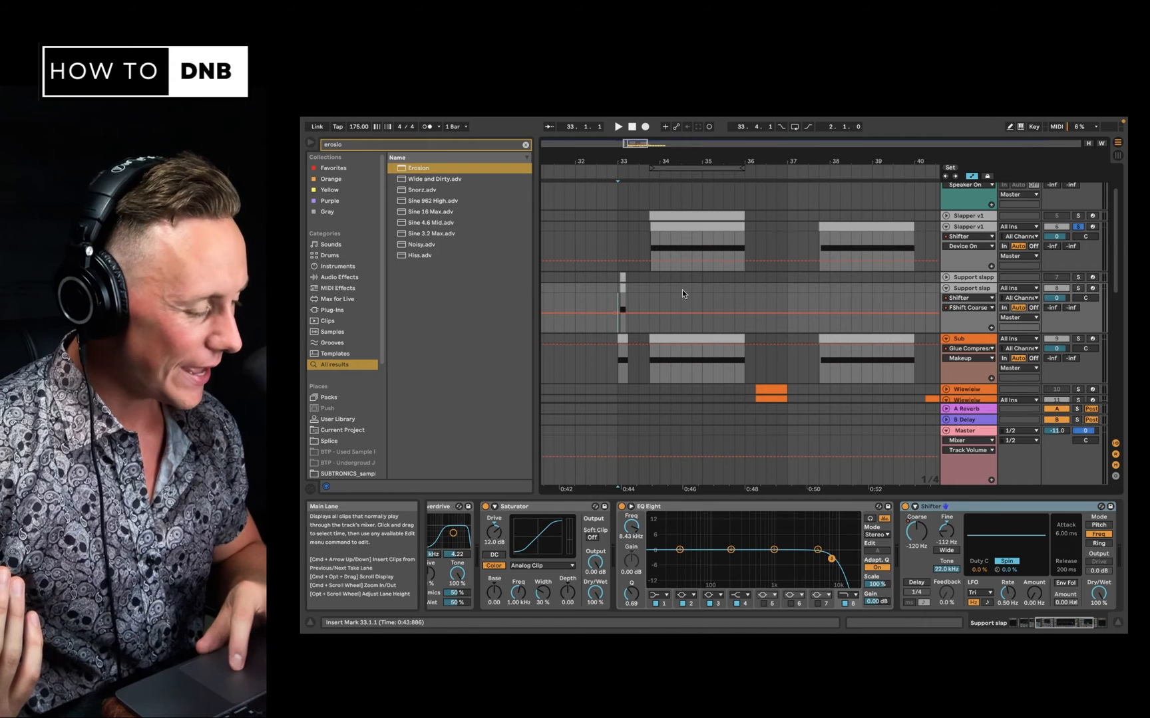
{"action": "scroll", "coordinate": [620, 299], "scroll_direction": "up", "scroll_amount": 5}
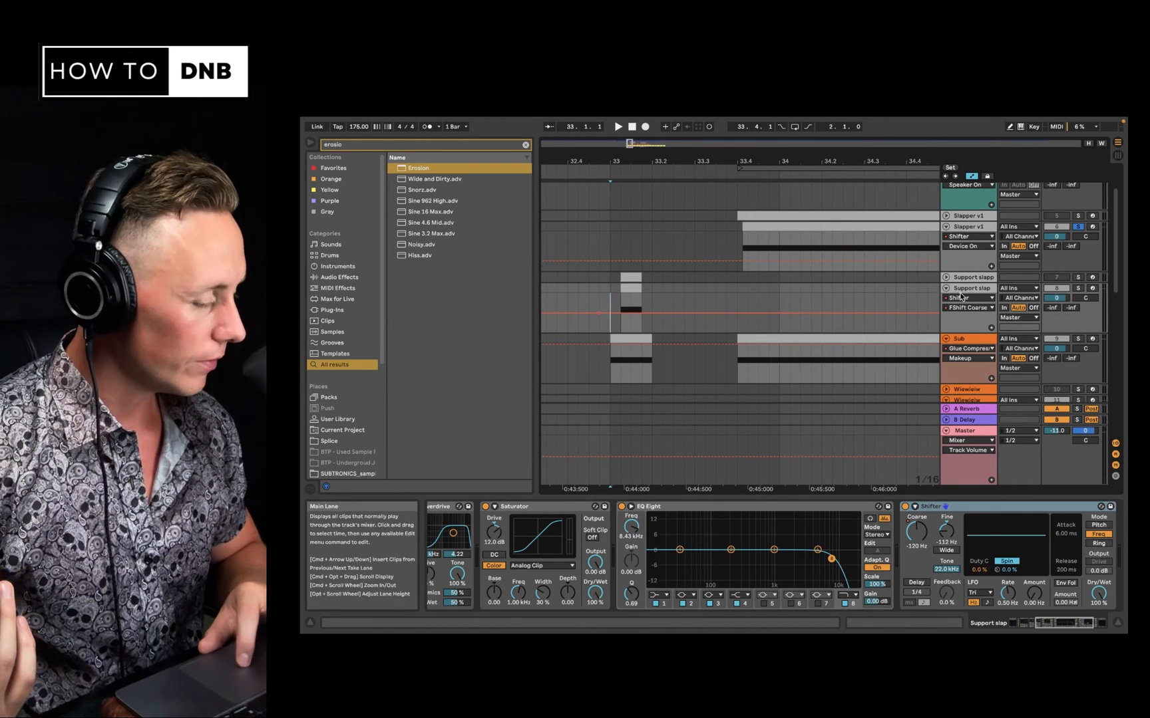
{"action": "left_click", "coordinate": [1079, 289]}
{"action": "key", "text": "space"}
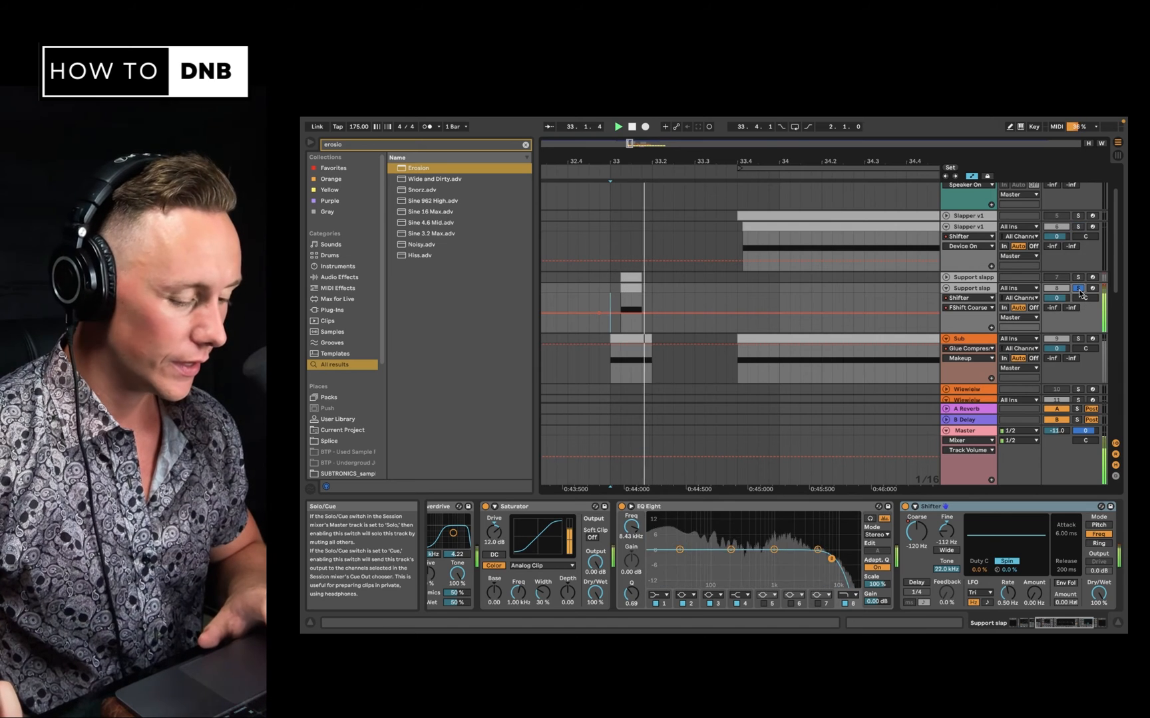
Step: Compare the Support slap device chain with that of Slapper v1, and select the Audio Effect Rack after Serum in Support slap
{"action": "left_click", "coordinate": [975, 292]}
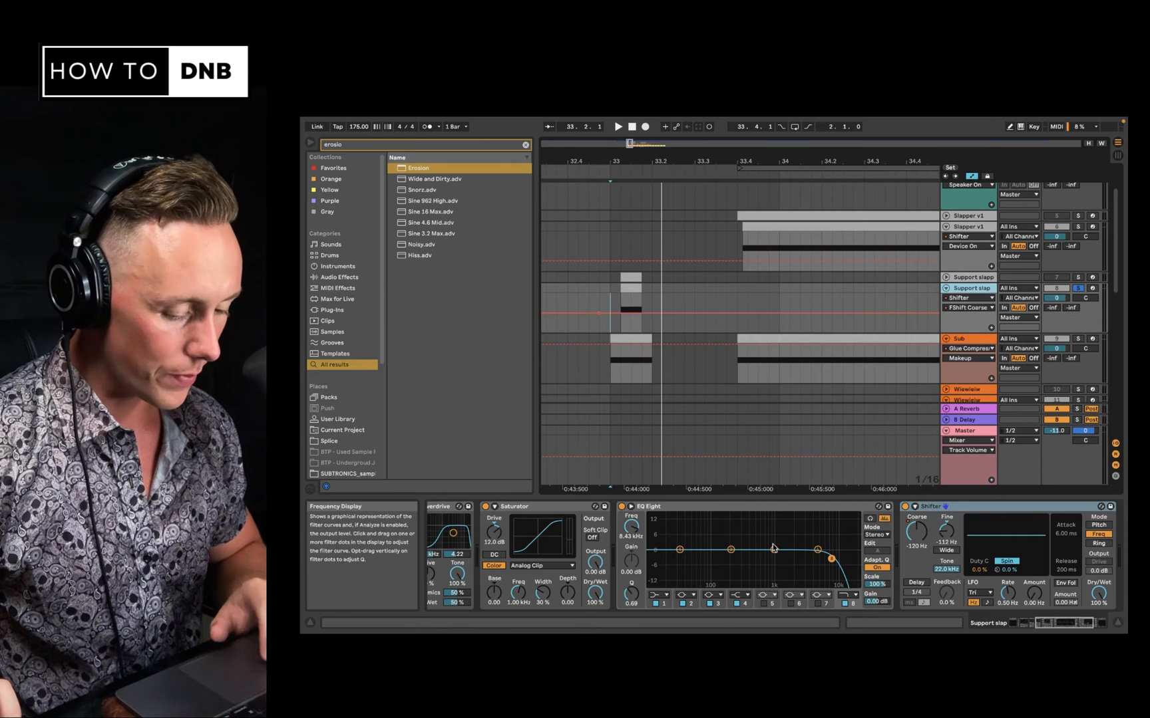
{"action": "scroll", "coordinate": [537, 521], "scroll_direction": "left", "scroll_amount": 5}
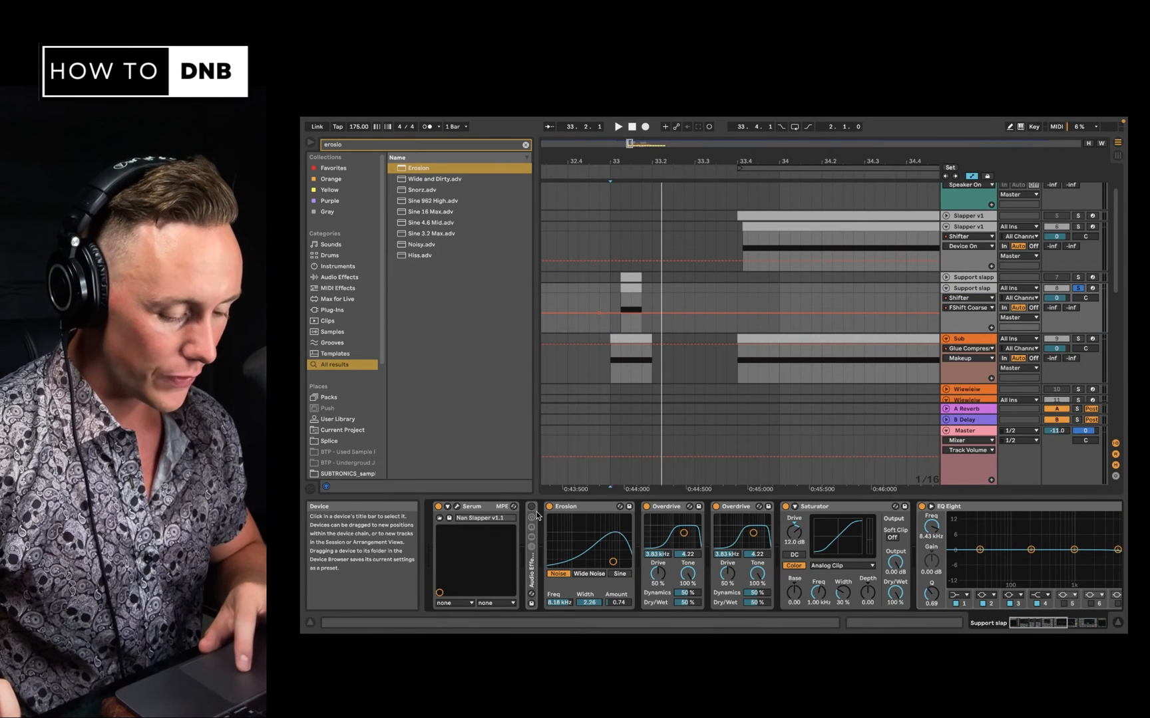
{"action": "left_click", "coordinate": [964, 227]}
{"action": "left_click", "coordinate": [963, 288]}
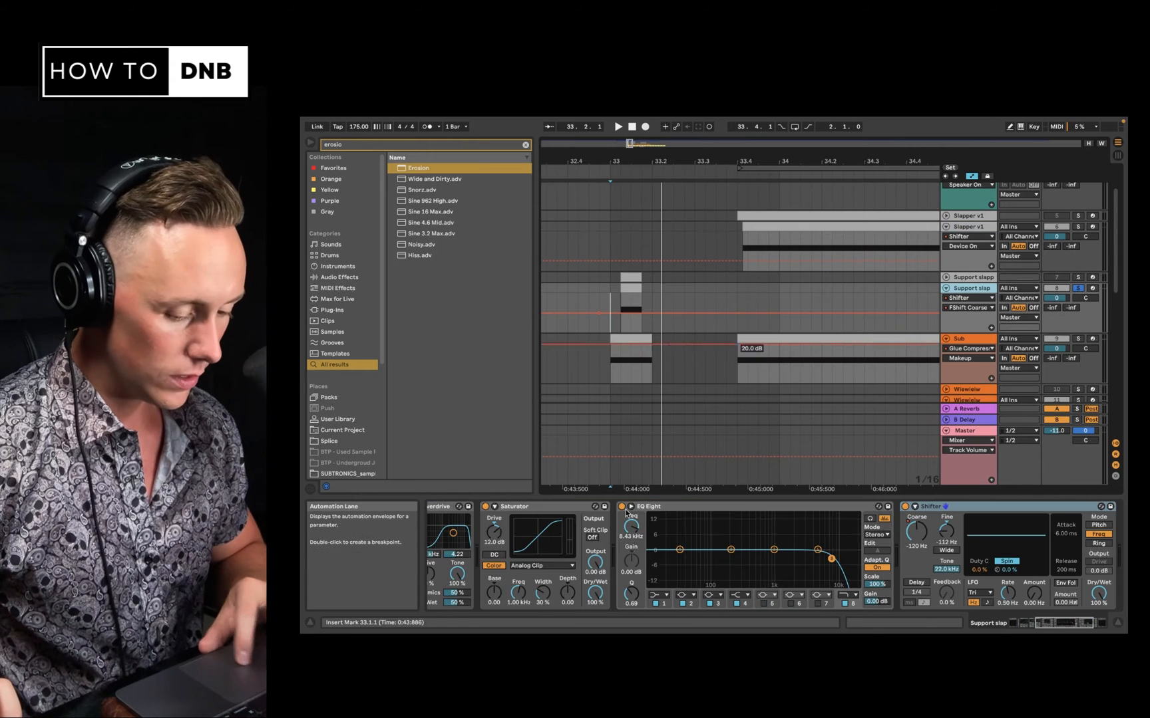
{"action": "scroll", "coordinate": [620, 522], "scroll_direction": "left", "scroll_amount": 5}
{"action": "left_click", "coordinate": [532, 581]}
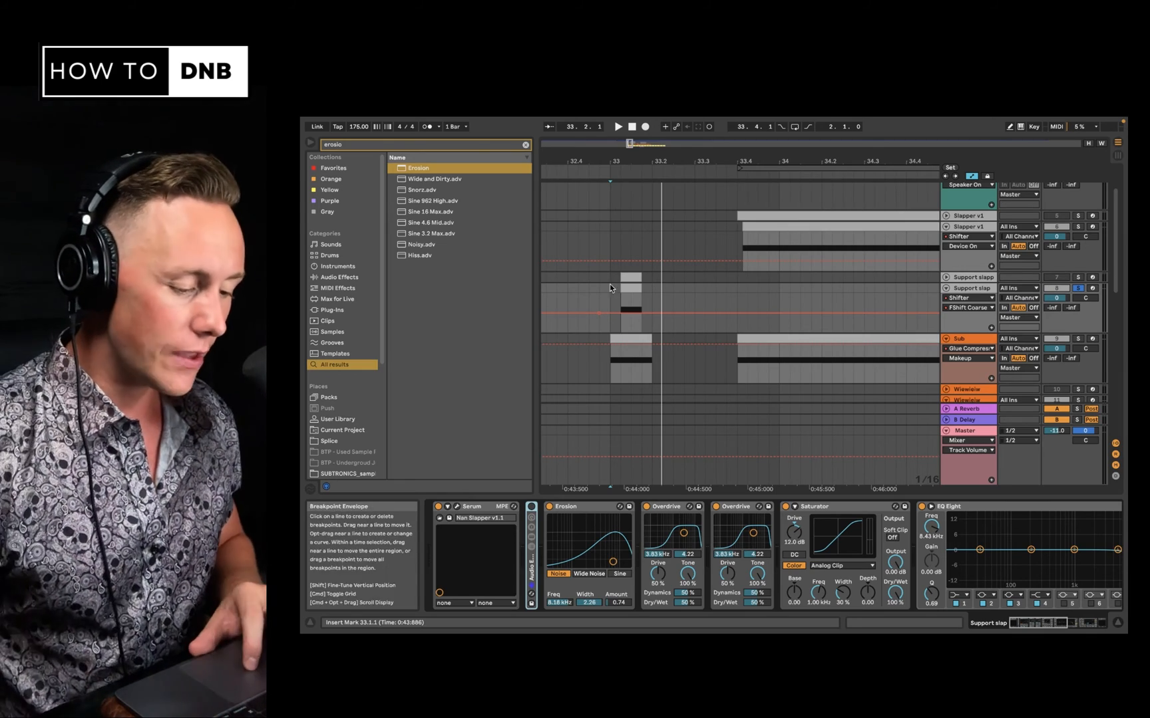
Step: Play the Support slap clip from 33.1.1 and review the Erosion, Overdrive, Saturator, EQ Eight and Shifter settings in its chain
{"action": "left_click", "coordinate": [610, 287]}
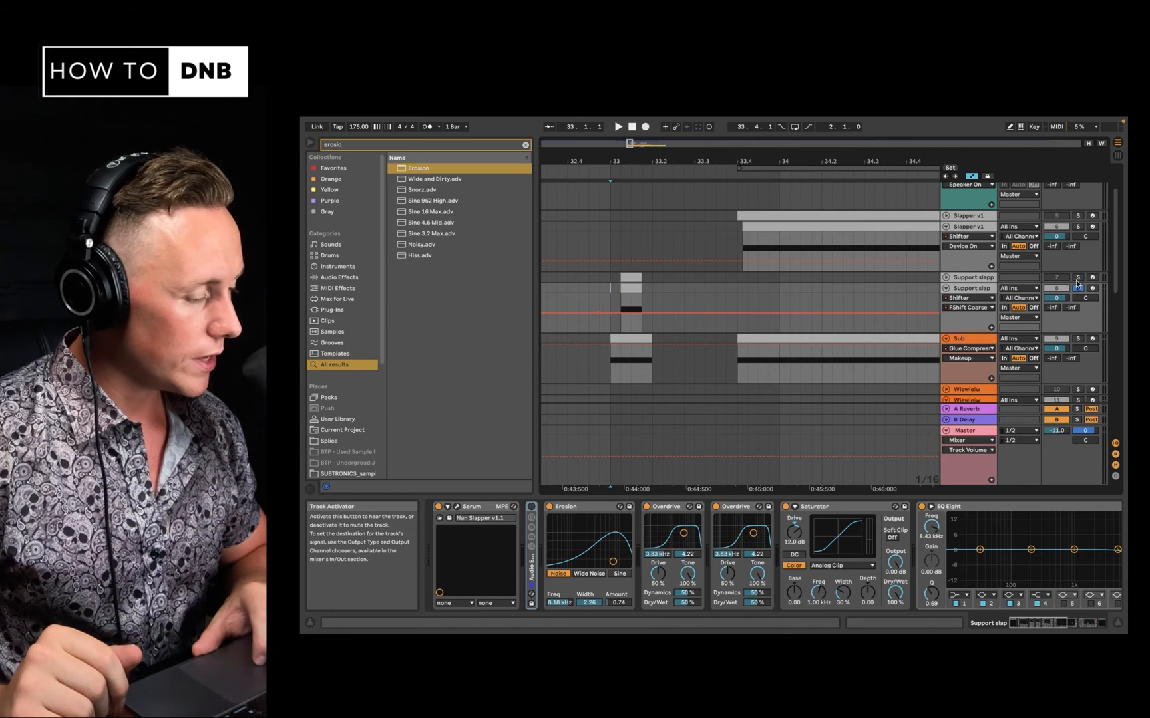
{"action": "key", "text": "space"}
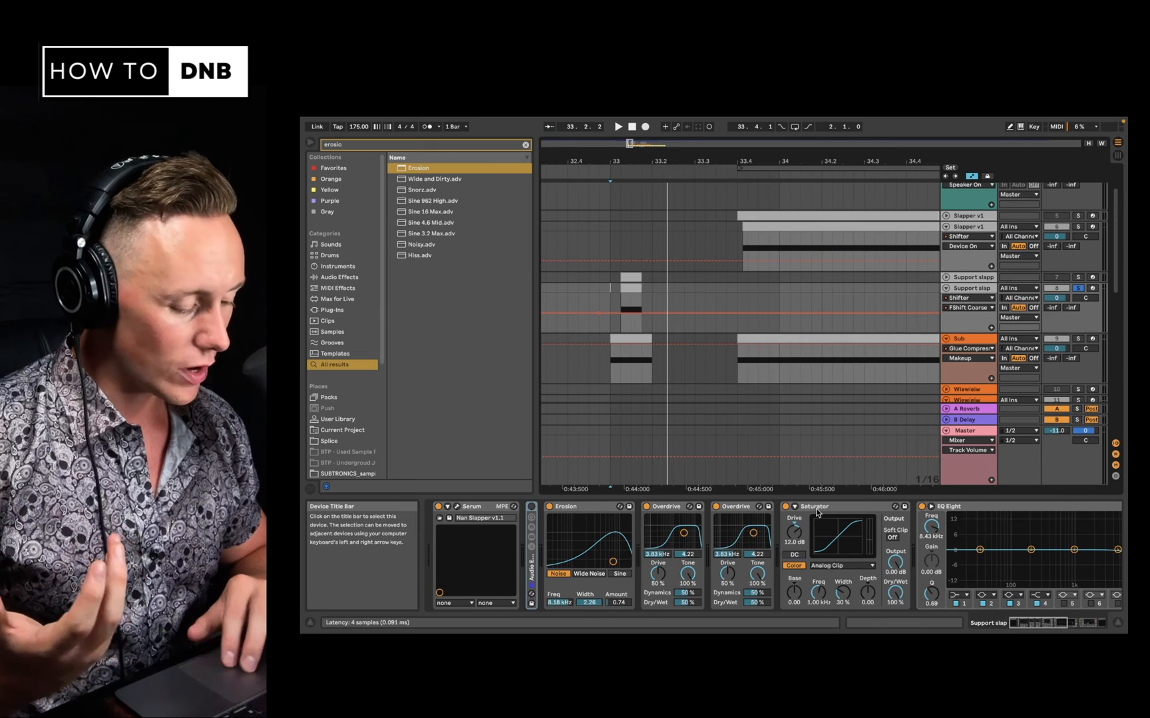
{"action": "scroll", "coordinate": [817, 512], "scroll_direction": "right", "scroll_amount": 2}
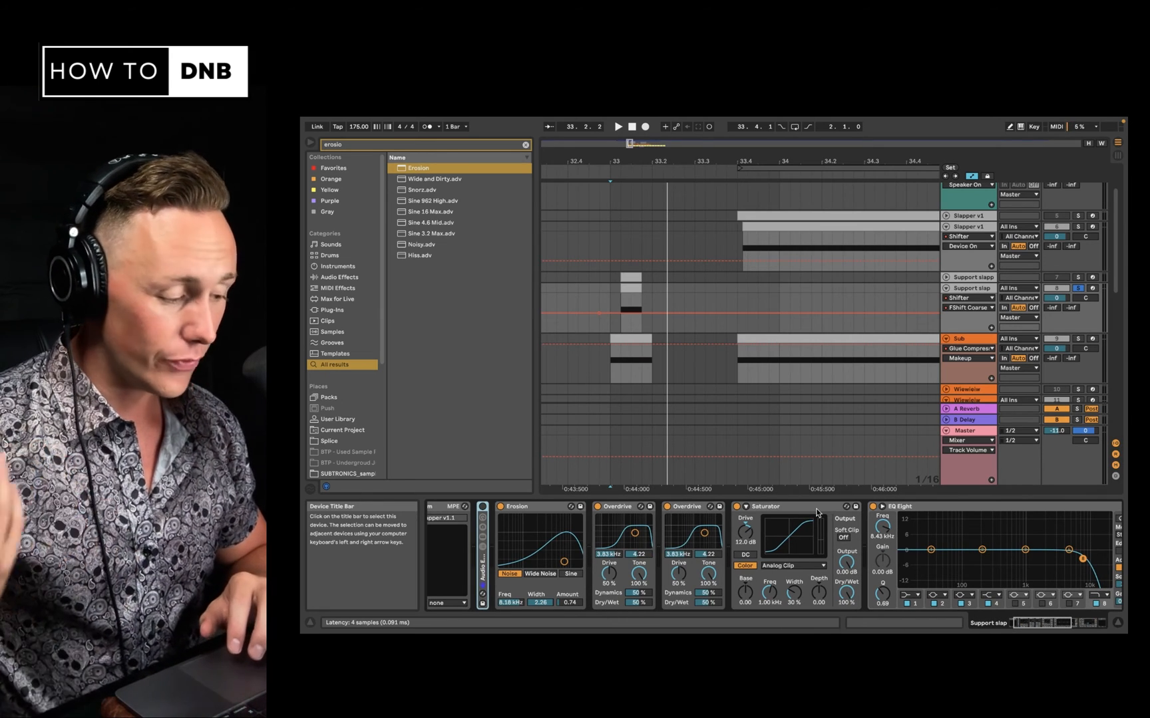
{"action": "scroll", "coordinate": [816, 508], "scroll_direction": "right", "scroll_amount": 5}
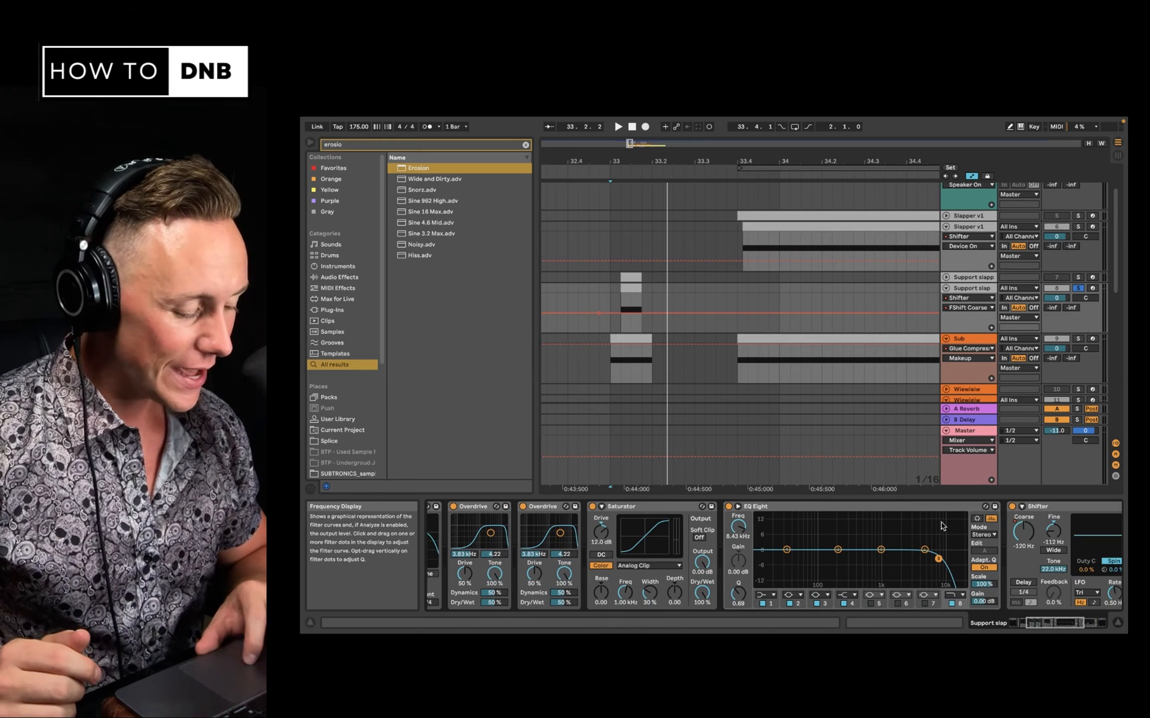
{"action": "scroll", "coordinate": [932, 588], "scroll_direction": "right", "scroll_amount": 8}
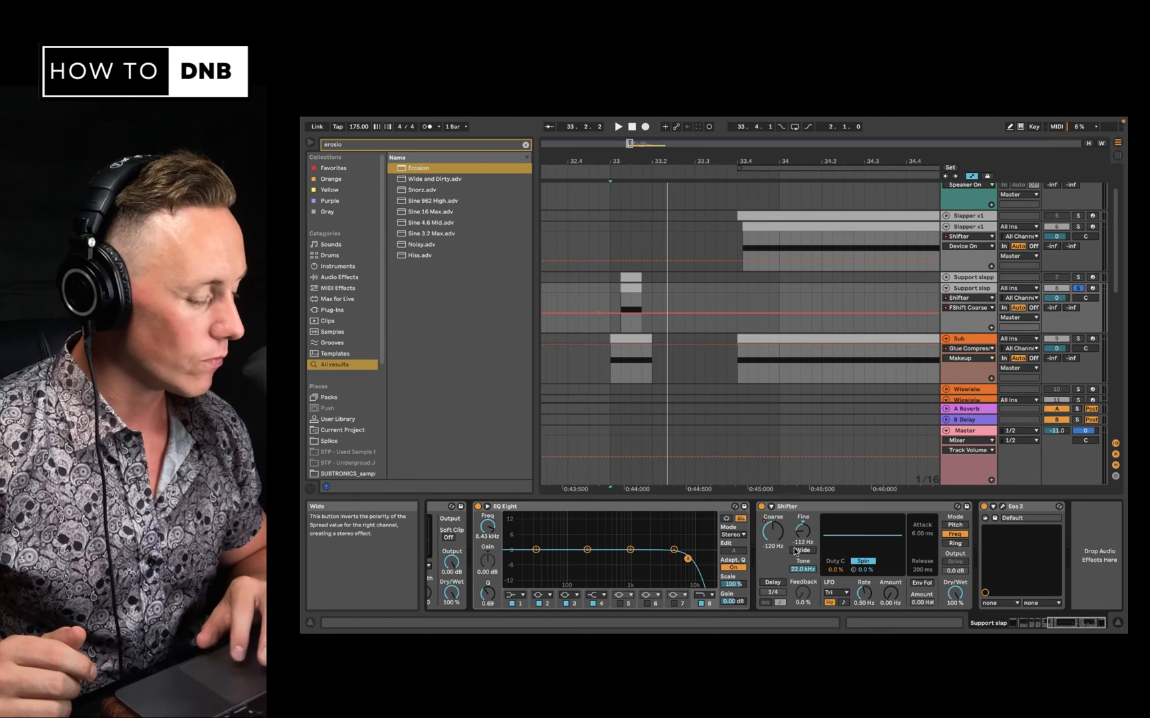
Step: Bypass the Support slap Shifter during playback and switch it back on to compare the sound
{"action": "left_click", "coordinate": [761, 507]}
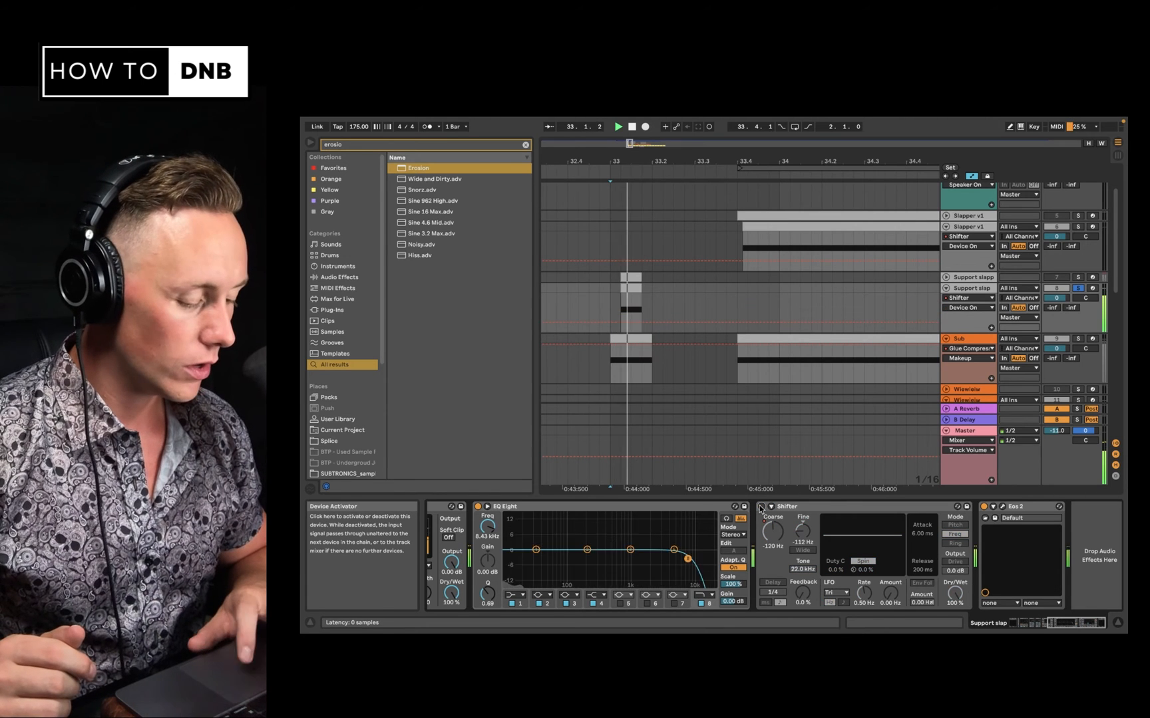
{"action": "left_click", "coordinate": [761, 507]}
{"action": "key", "text": "space"}
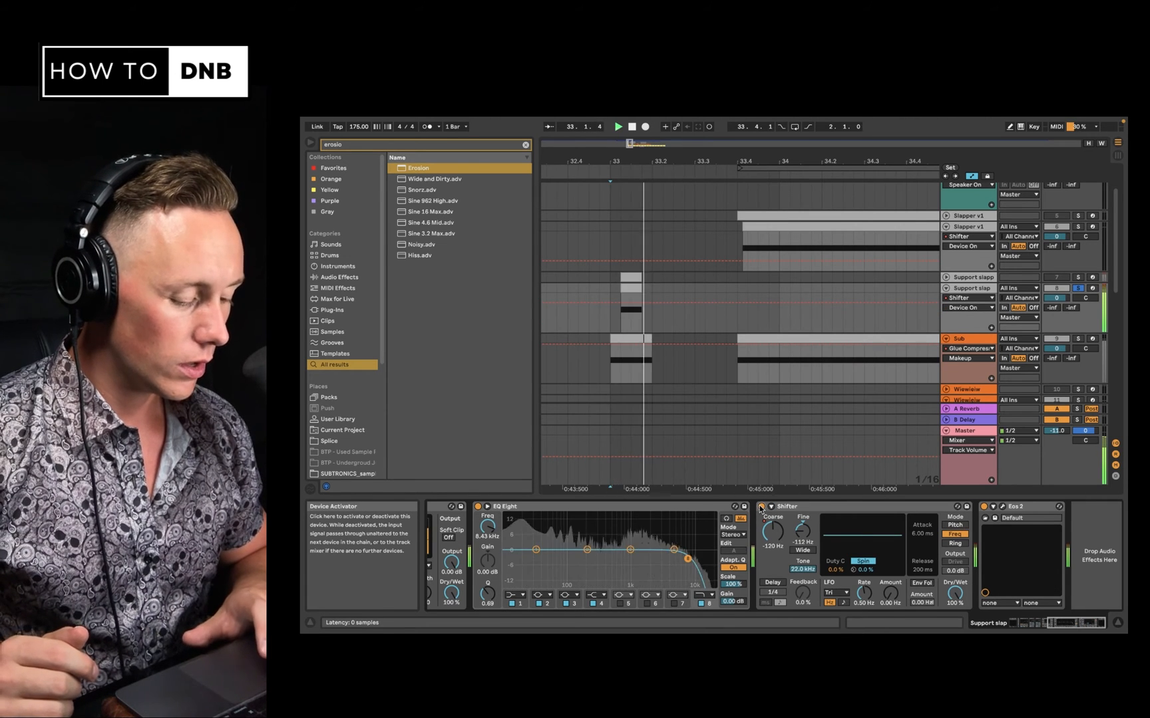
{"action": "key", "text": "space"}
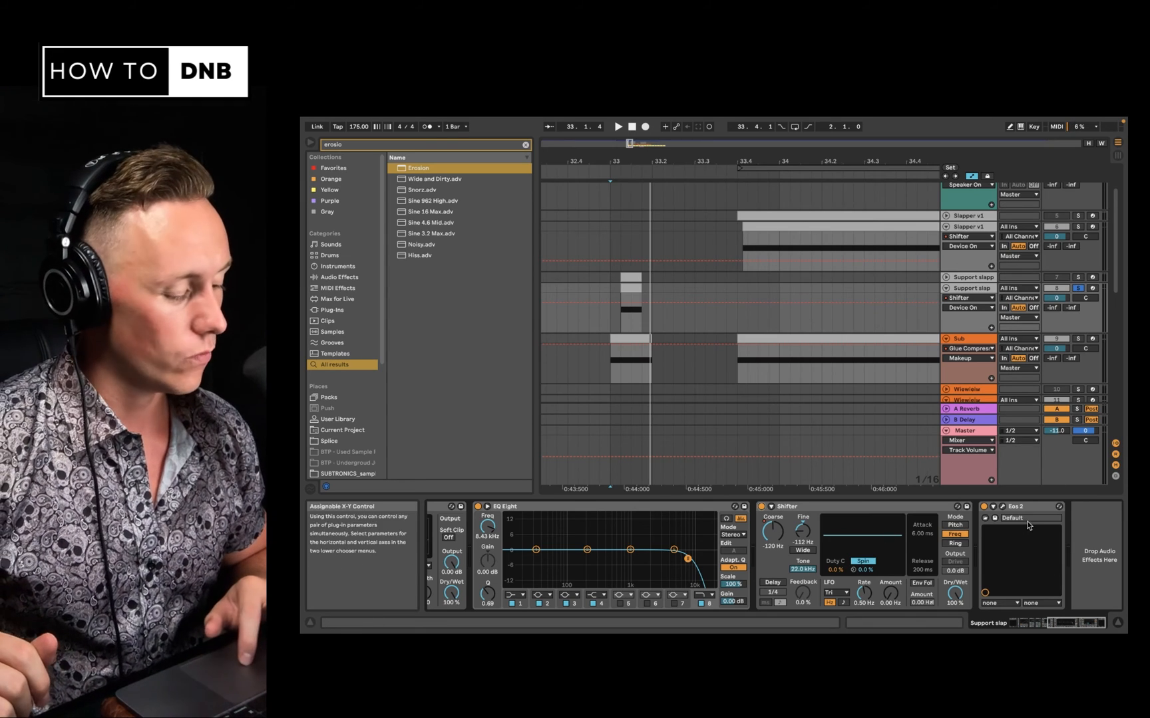
Step: Switch on the EQ Eight at the end of the Slapper v1 chain and bring up the end of the Support slap chain
{"action": "scroll", "coordinate": [782, 347], "scroll_direction": "down", "scroll_amount": 5}
{"action": "scroll", "coordinate": [805, 320], "scroll_direction": "up", "scroll_amount": 2}
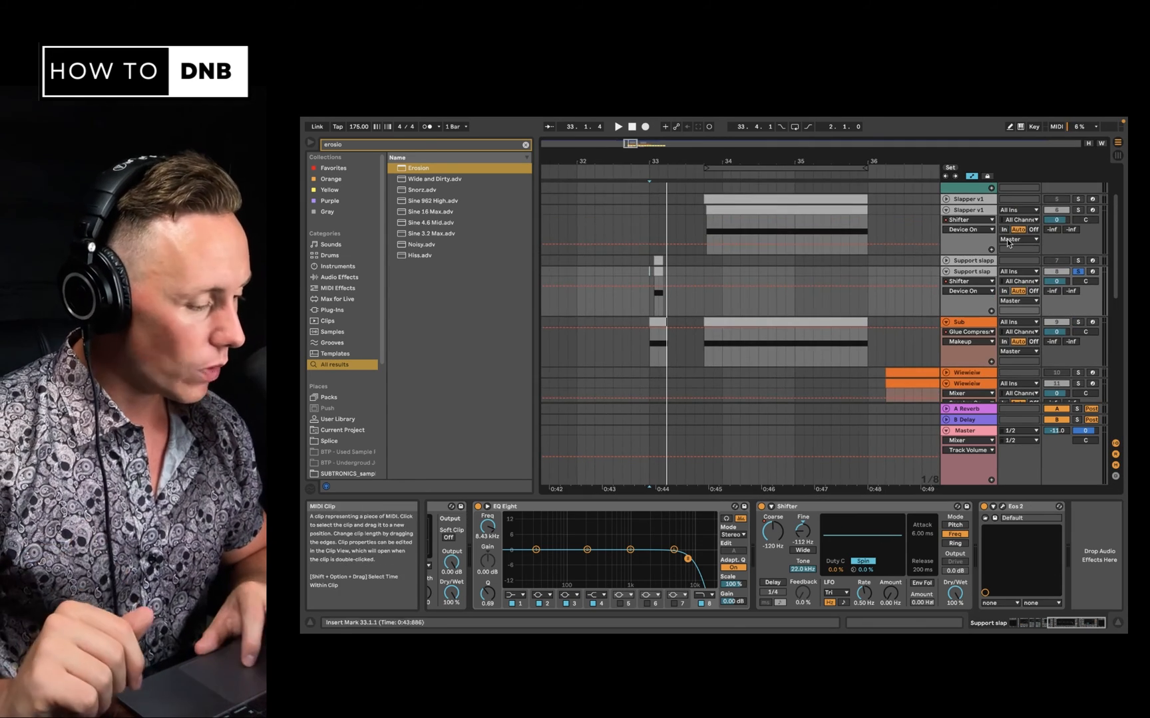
{"action": "left_click", "coordinate": [970, 210]}
{"action": "scroll", "coordinate": [771, 520], "scroll_direction": "right", "scroll_amount": 5}
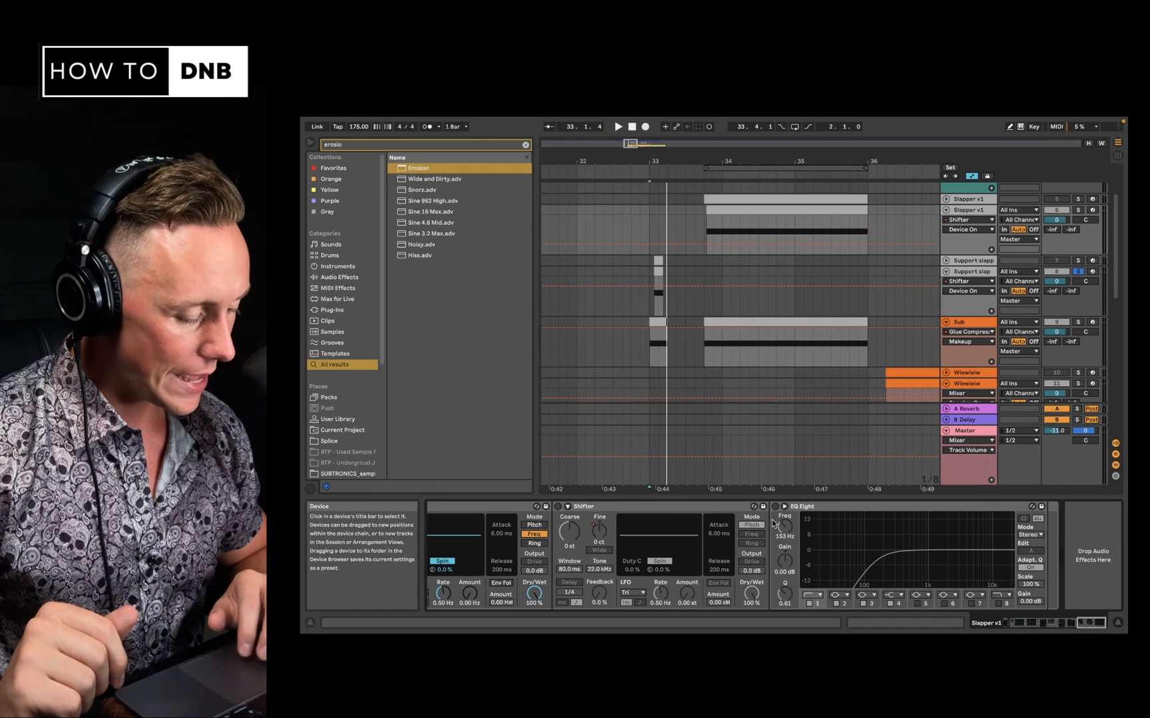
{"action": "left_click", "coordinate": [775, 506]}
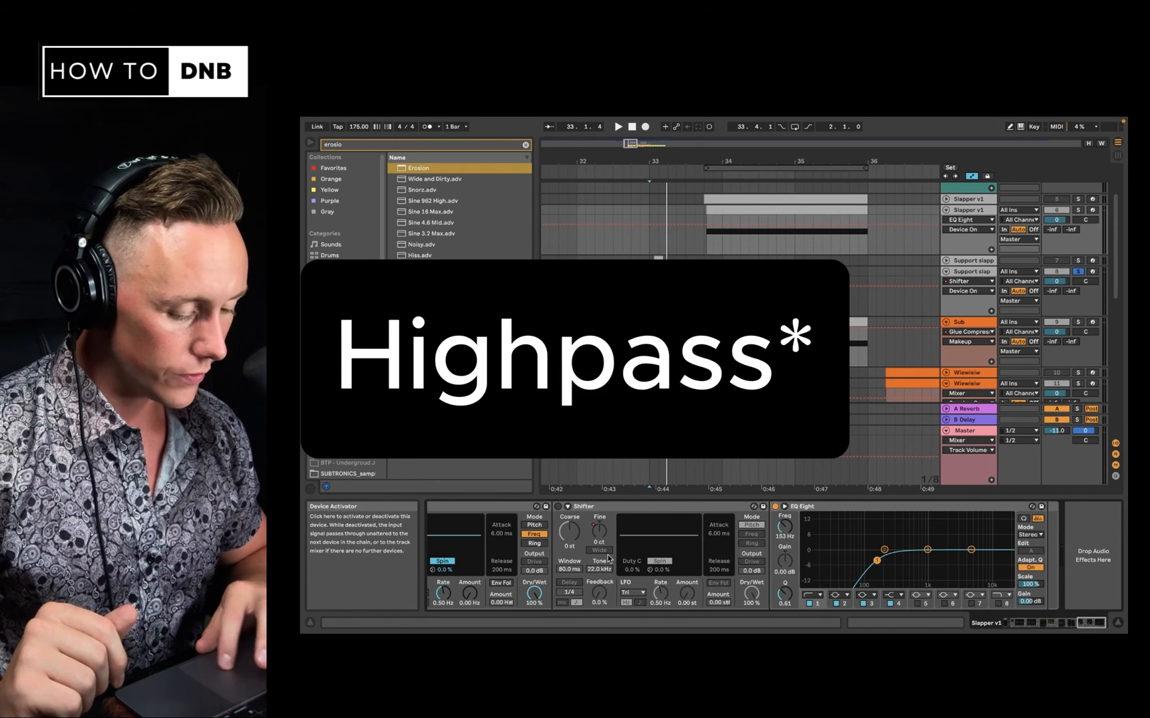
{"action": "left_click", "coordinate": [968, 271]}
{"action": "scroll", "coordinate": [872, 525], "scroll_direction": "right", "scroll_amount": 5}
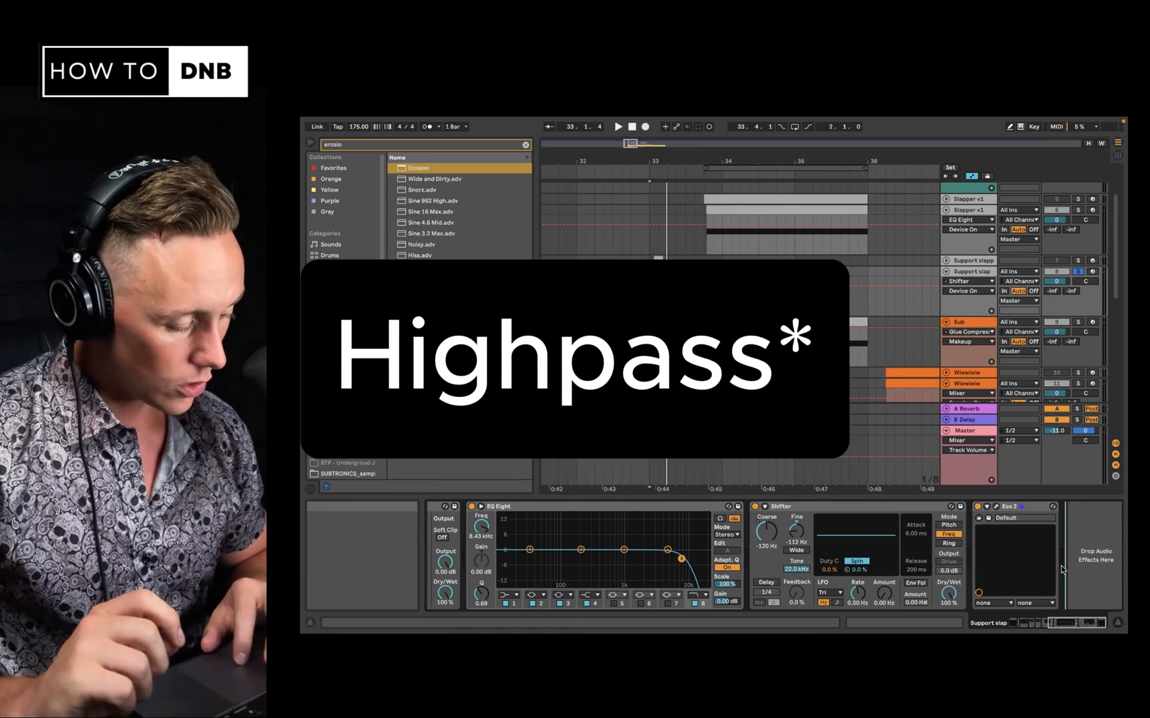
Step: Check the EQ Eight at the end of the Support slap chain, and review the Sub track's Serum oscillator and distortion settings
{"action": "left_click_drag", "start_coordinate": [1079, 566], "coordinate": [1047, 575]}
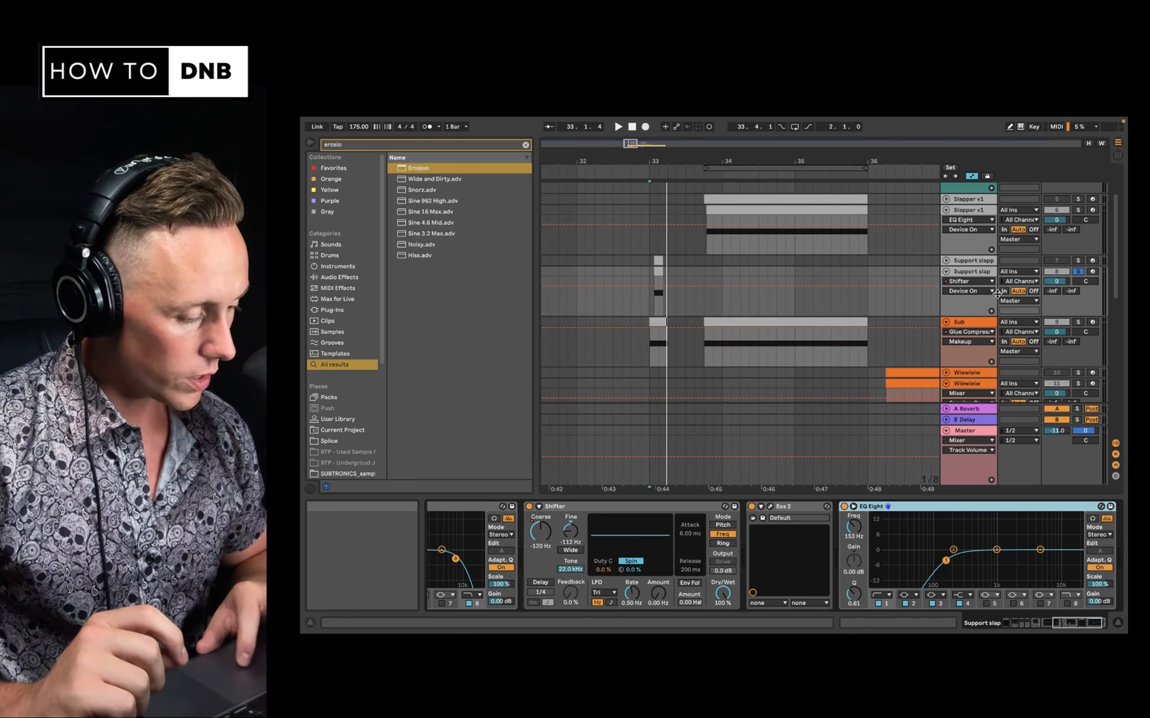
{"action": "left_click", "coordinate": [965, 322]}
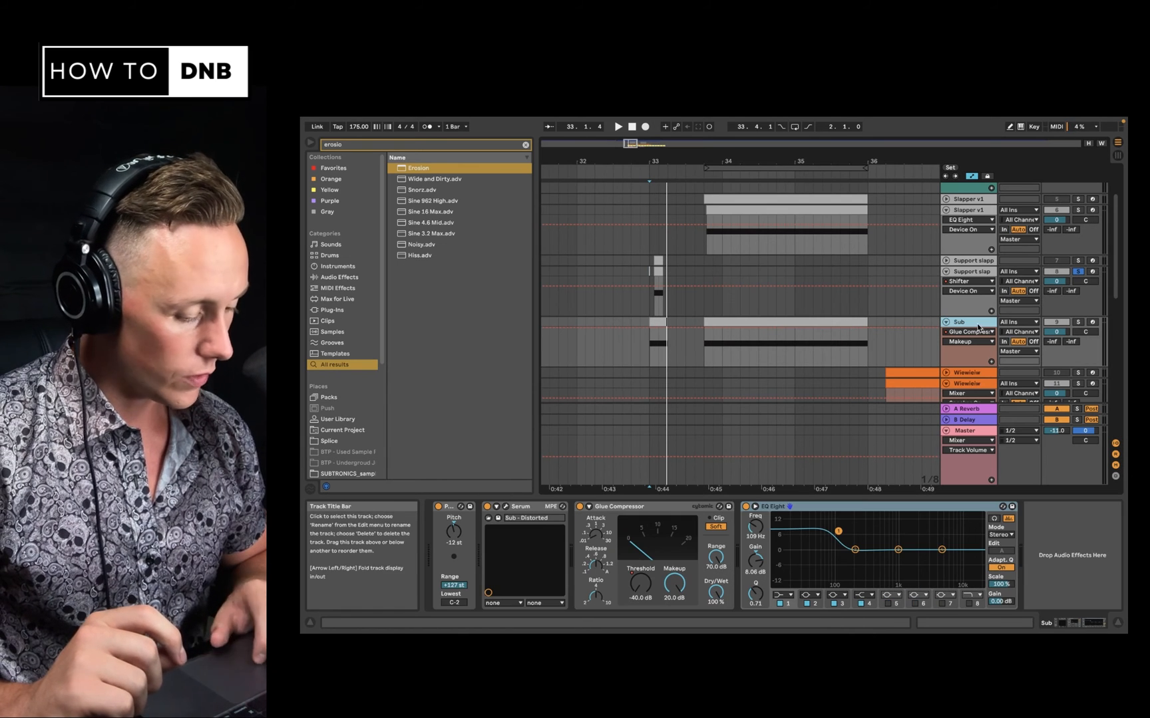
{"action": "left_click", "coordinate": [506, 506]}
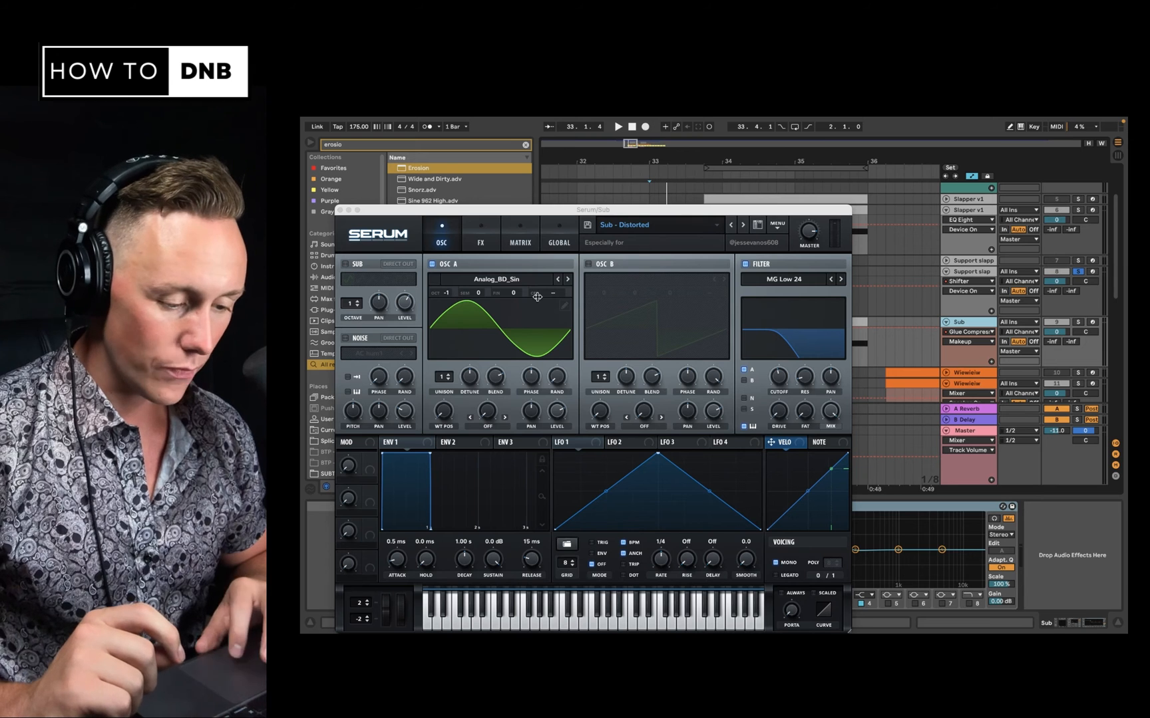
{"action": "left_click", "coordinate": [481, 238]}
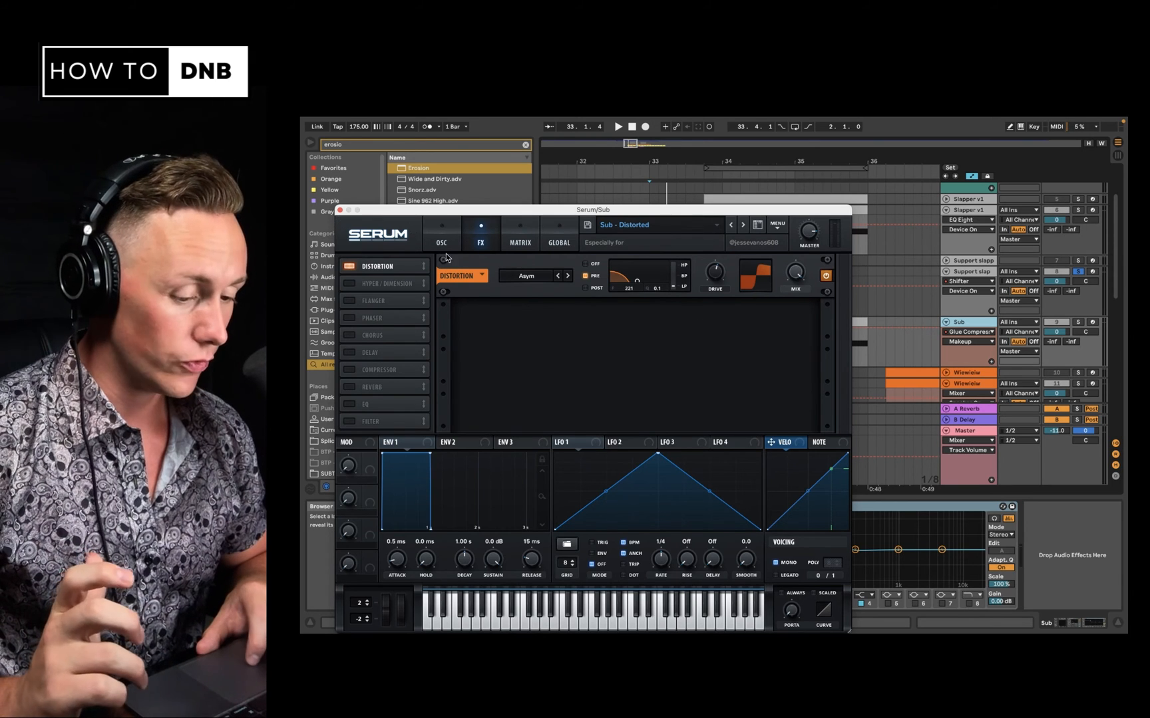
{"action": "left_click", "coordinate": [442, 240]}
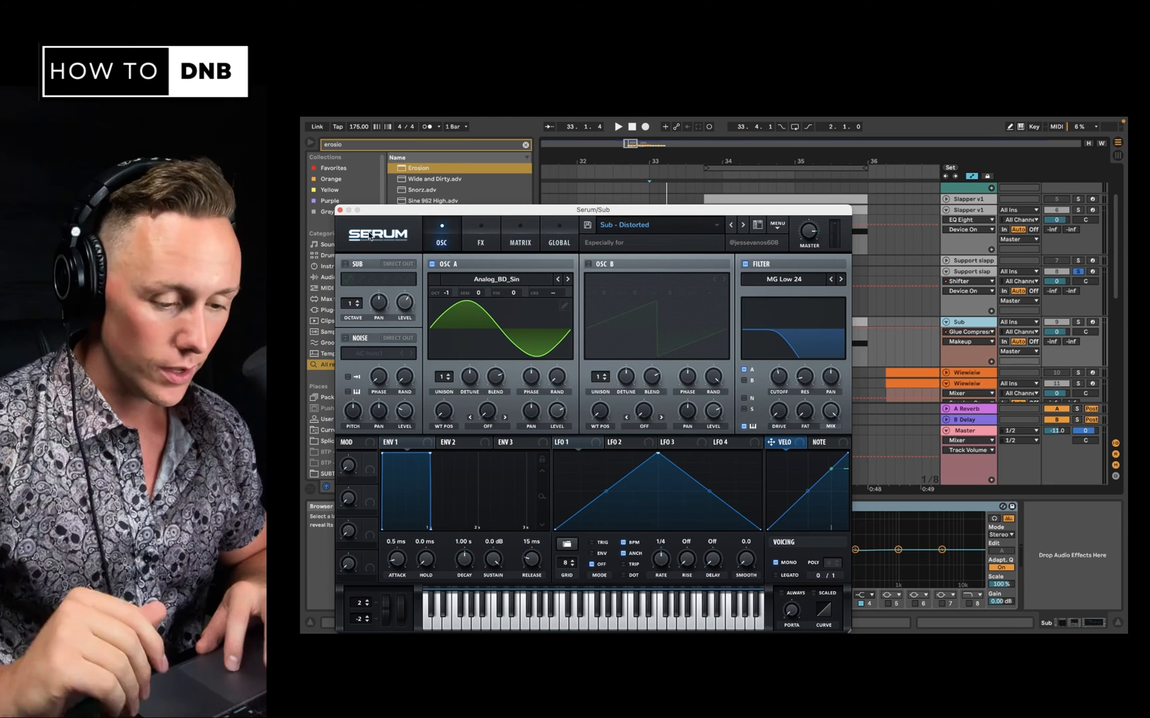
{"action": "left_click", "coordinate": [340, 210]}
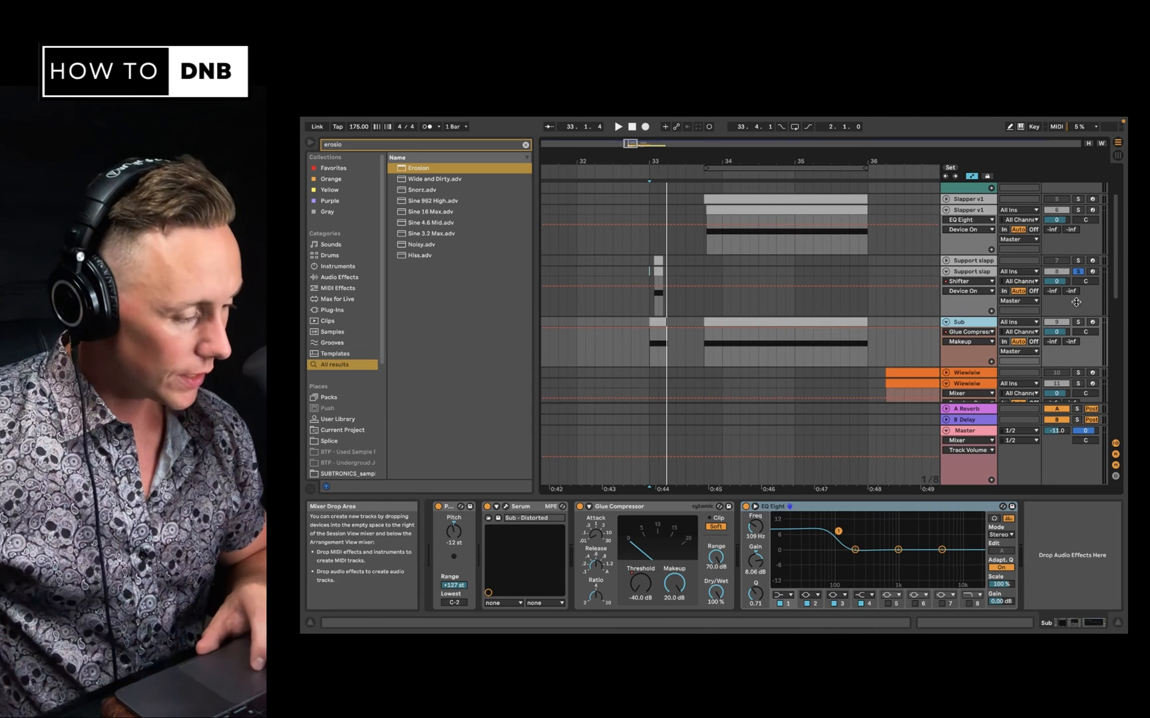
Step: Solo the Sub track and play it from bar 33
{"action": "left_click", "coordinate": [1078, 322]}
{"action": "key", "text": "space"}
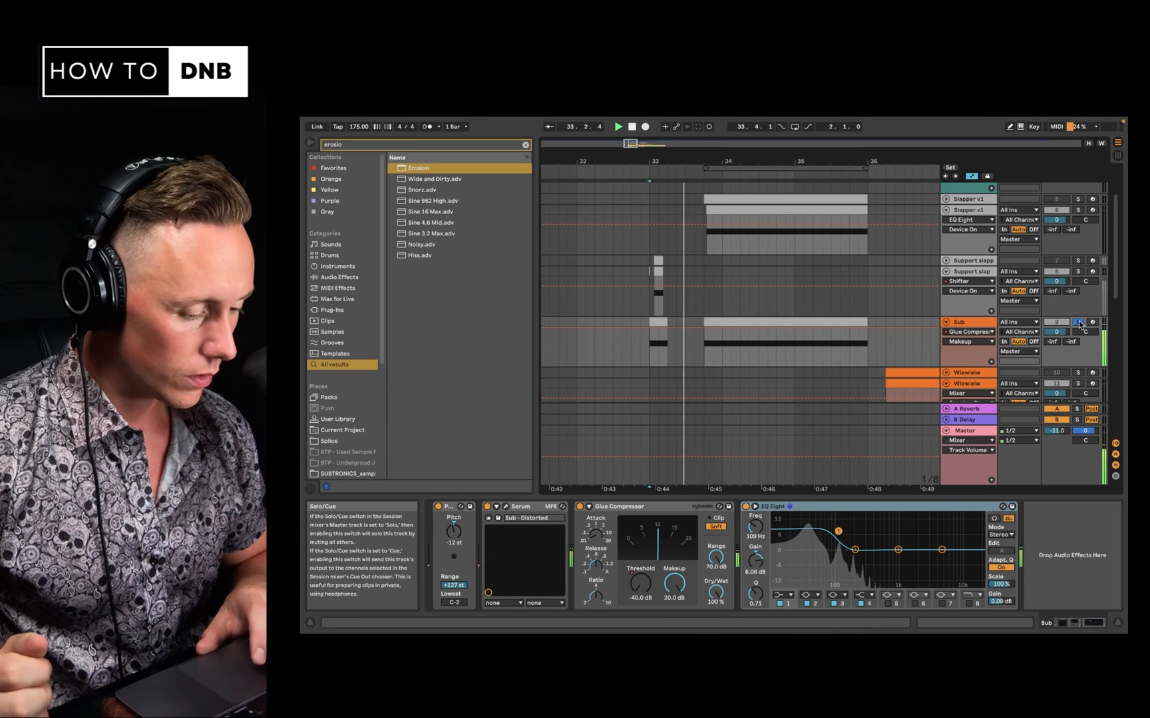
{"action": "key", "text": "space"}
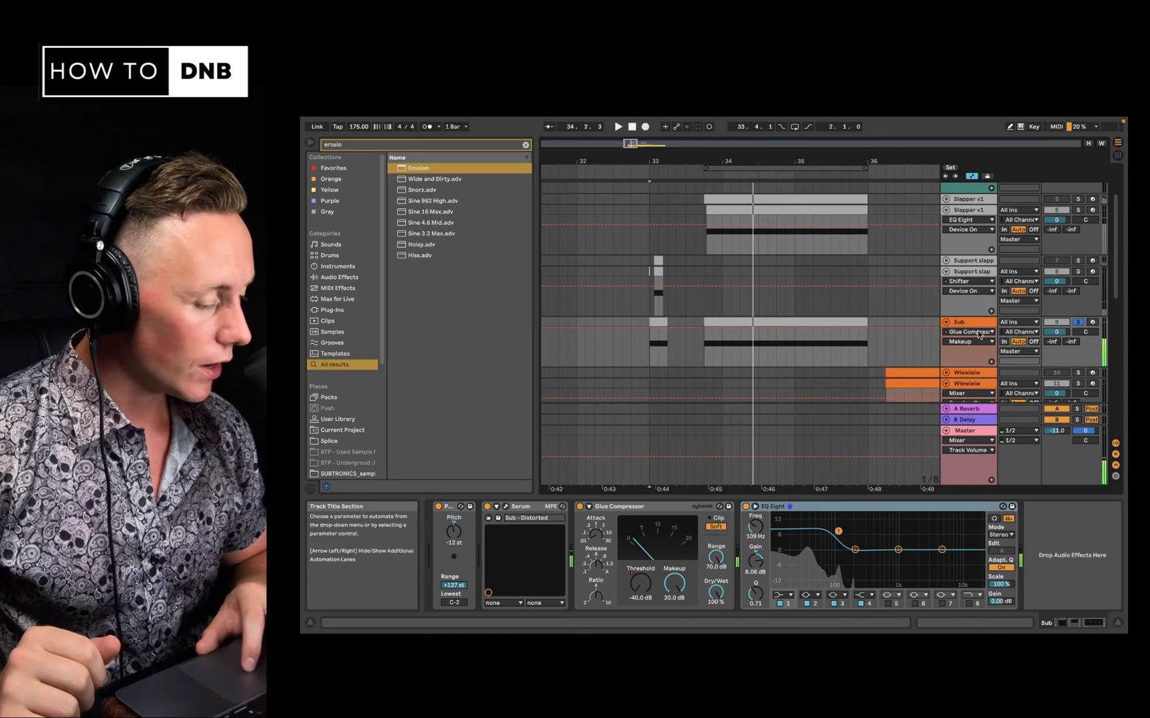
Step: Find the Wiewieiw clip after bar 36 and open that track's Serum with the Nan slapper wiew preset
{"action": "scroll", "coordinate": [820, 357], "scroll_direction": "down", "scroll_amount": 5}
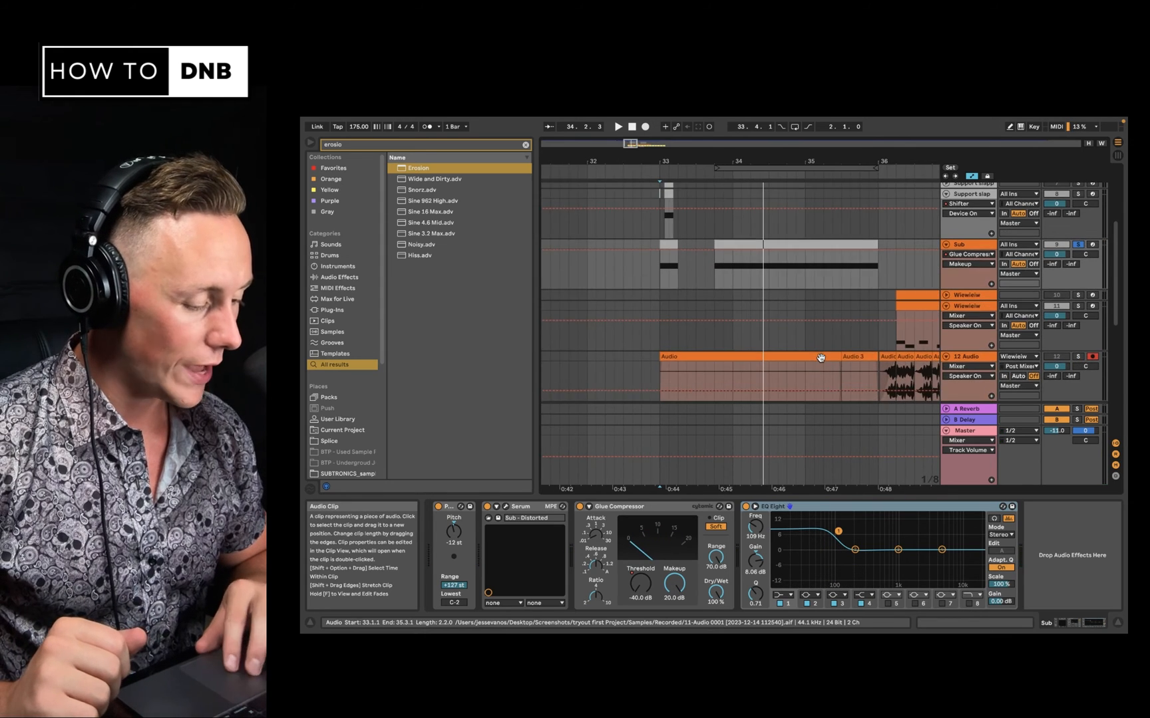
{"action": "scroll", "coordinate": [820, 357], "scroll_direction": "right", "scroll_amount": 2}
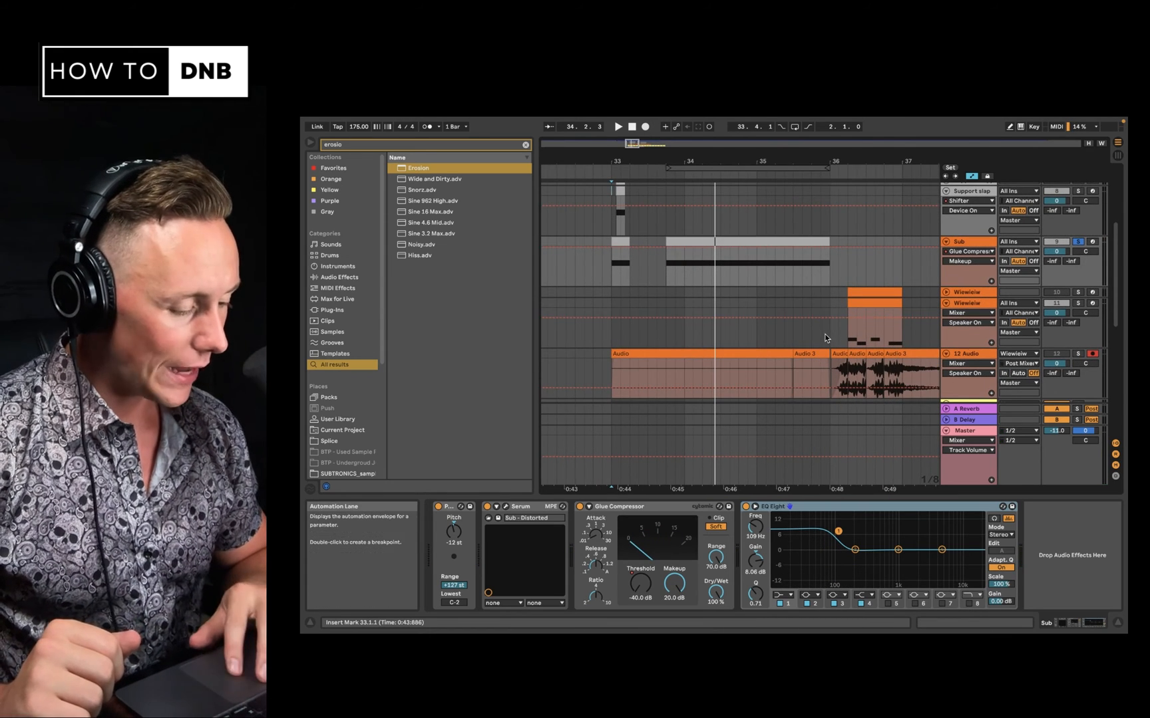
{"action": "scroll", "coordinate": [823, 338], "scroll_direction": "up", "scroll_amount": 3}
{"action": "scroll", "coordinate": [823, 339], "scroll_direction": "right", "scroll_amount": 2}
{"action": "left_click", "coordinate": [783, 333]}
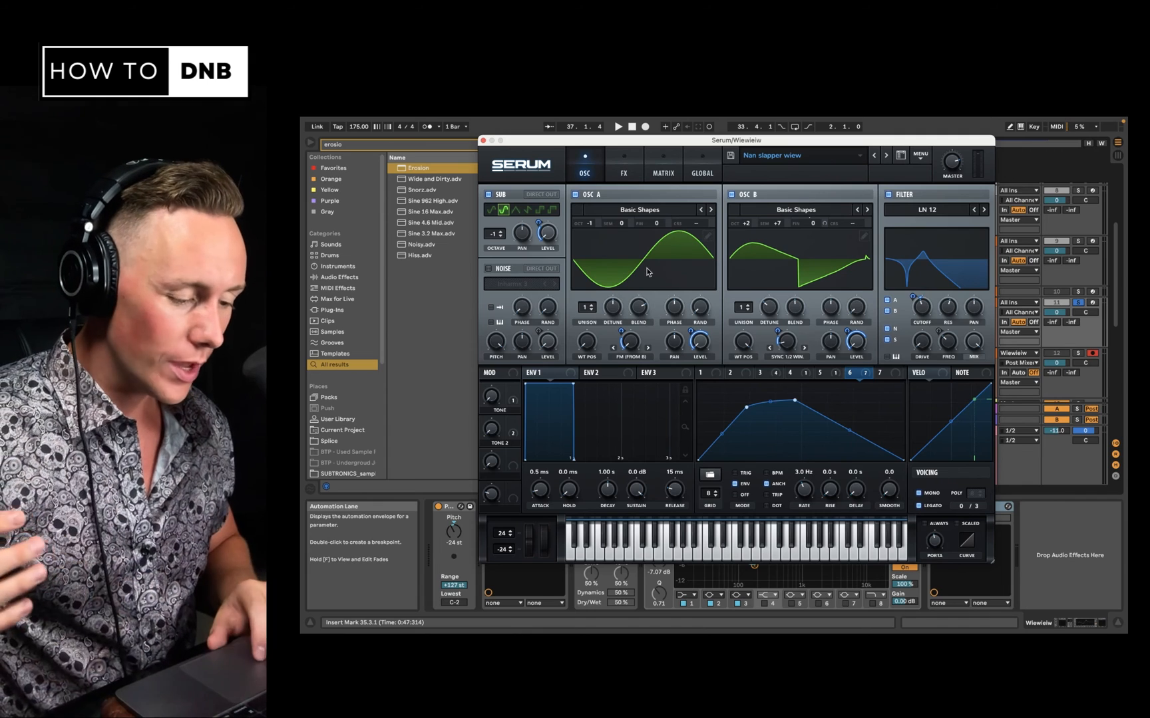
Step: Review the effects rack, both oscillators and the LFO curve of the Nan slapper wiew preset, and close Serum
{"action": "left_click", "coordinate": [628, 166]}
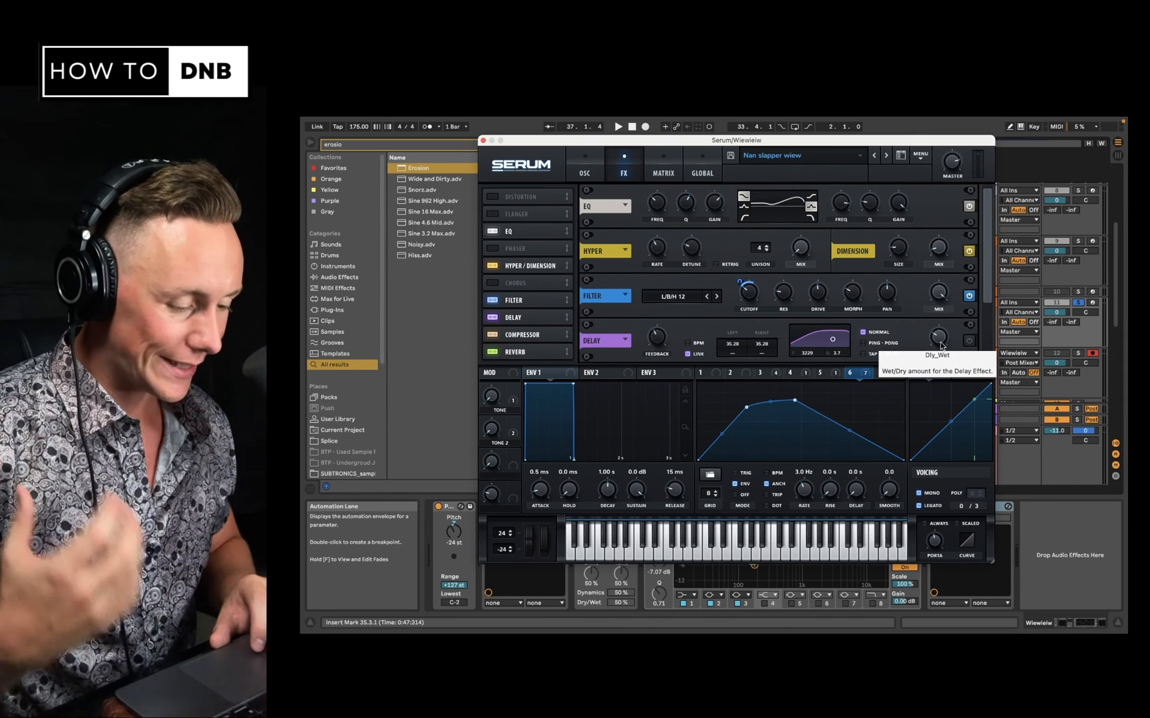
{"action": "scroll", "coordinate": [902, 308], "scroll_direction": "down", "scroll_amount": 3}
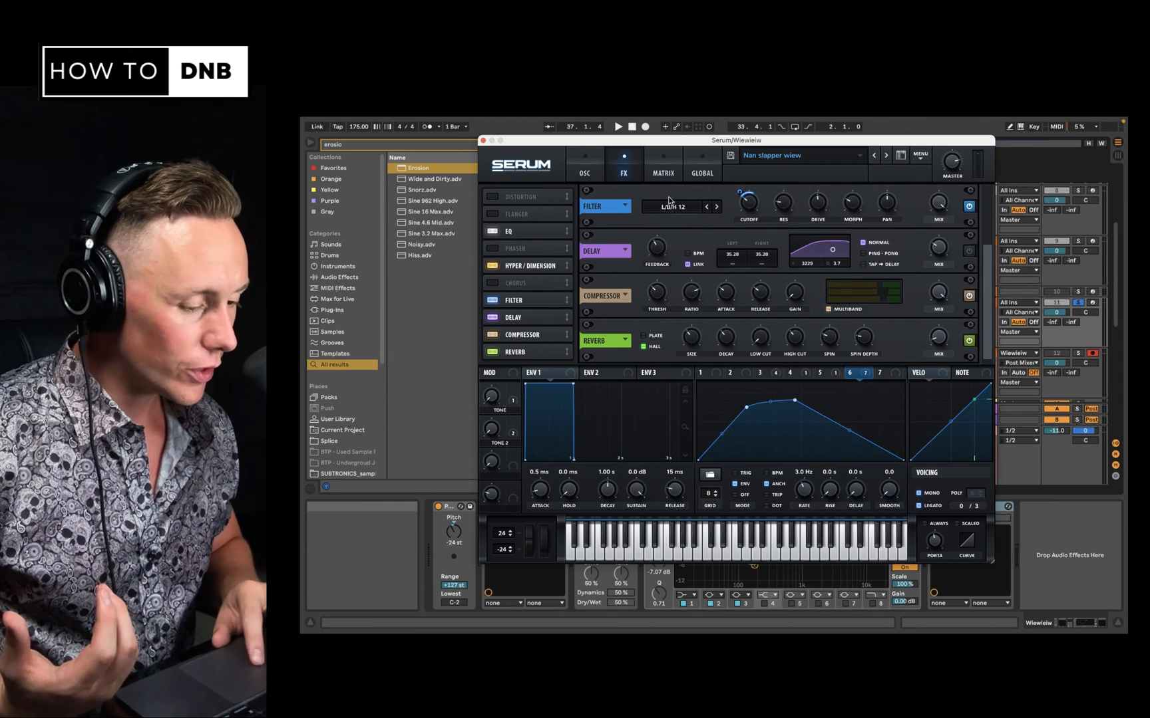
{"action": "left_click", "coordinate": [588, 169]}
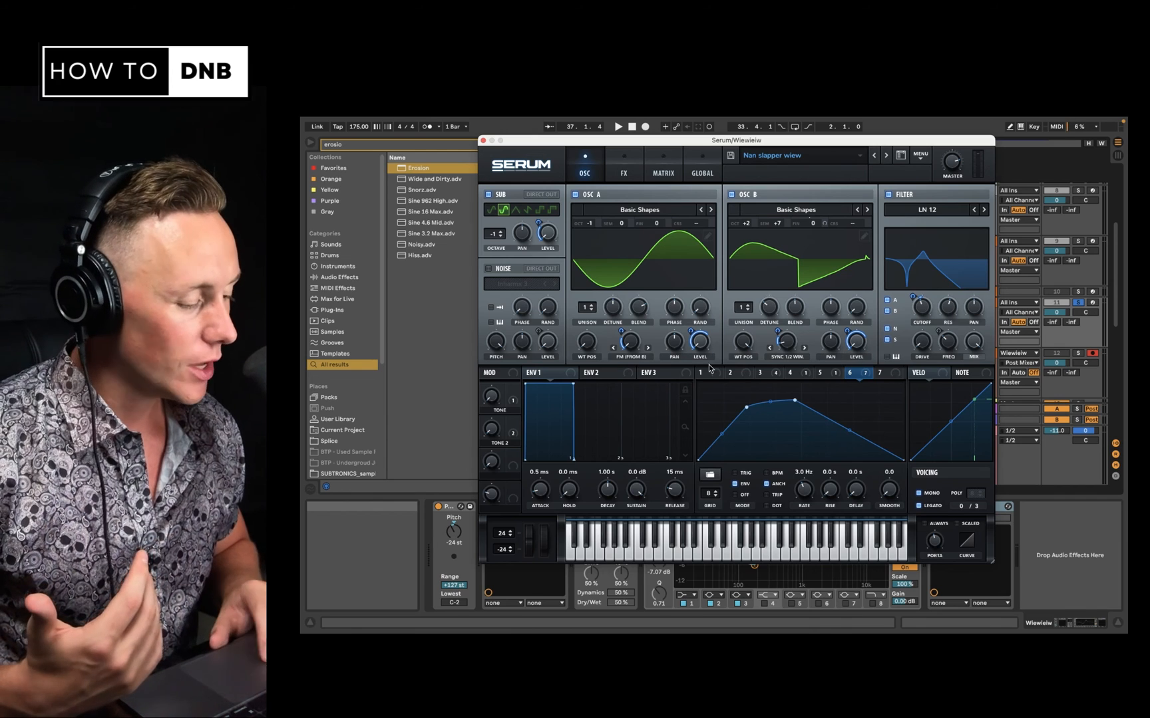
{"action": "left_click", "coordinate": [426, 127]}
{"action": "left_click", "coordinate": [425, 126]}
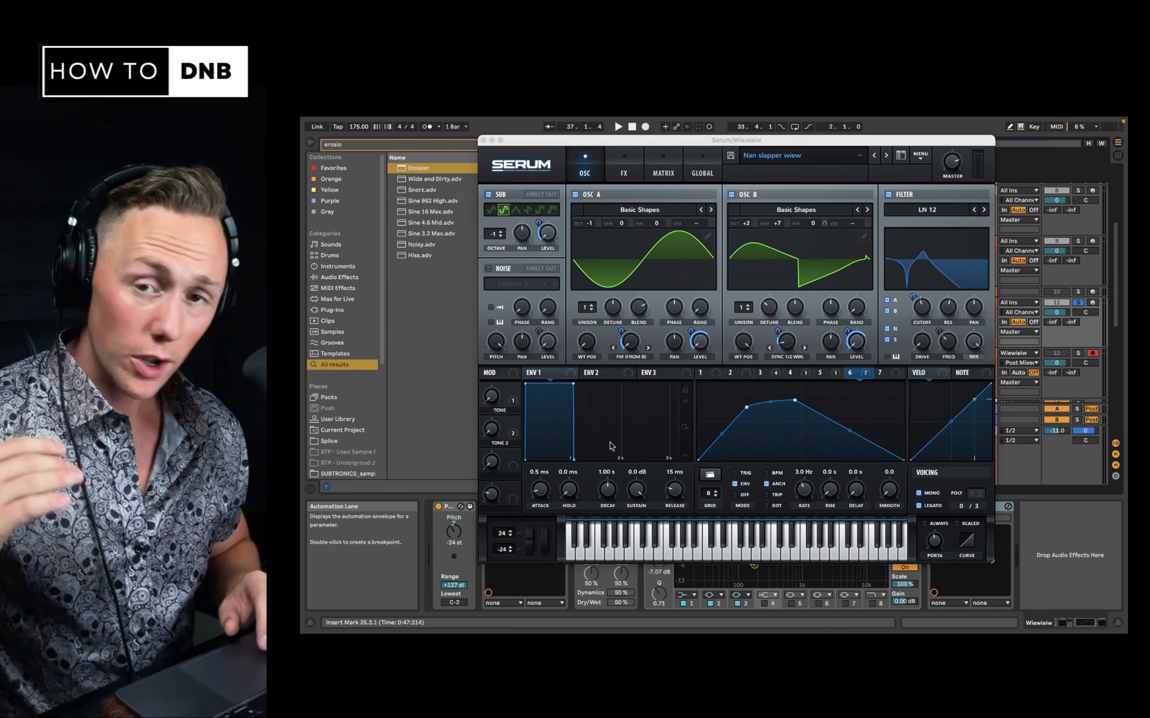
{"action": "left_click", "coordinate": [624, 174]}
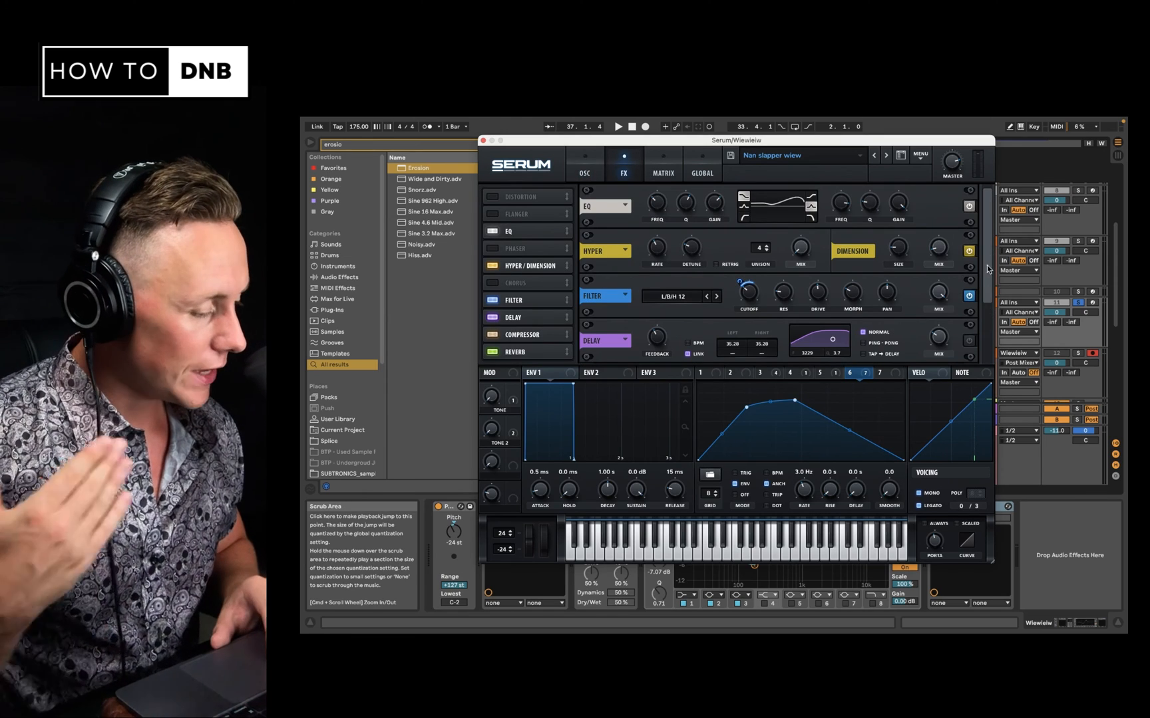
{"action": "left_click", "coordinate": [584, 173]}
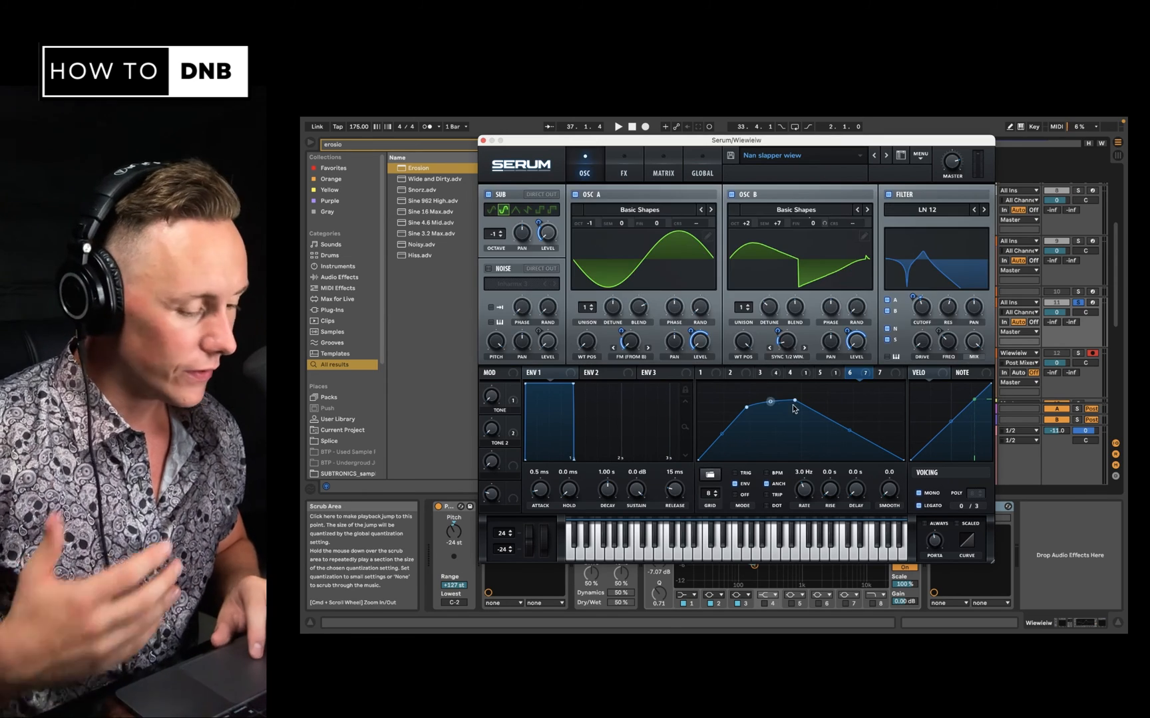
{"action": "left_click", "coordinate": [484, 140]}
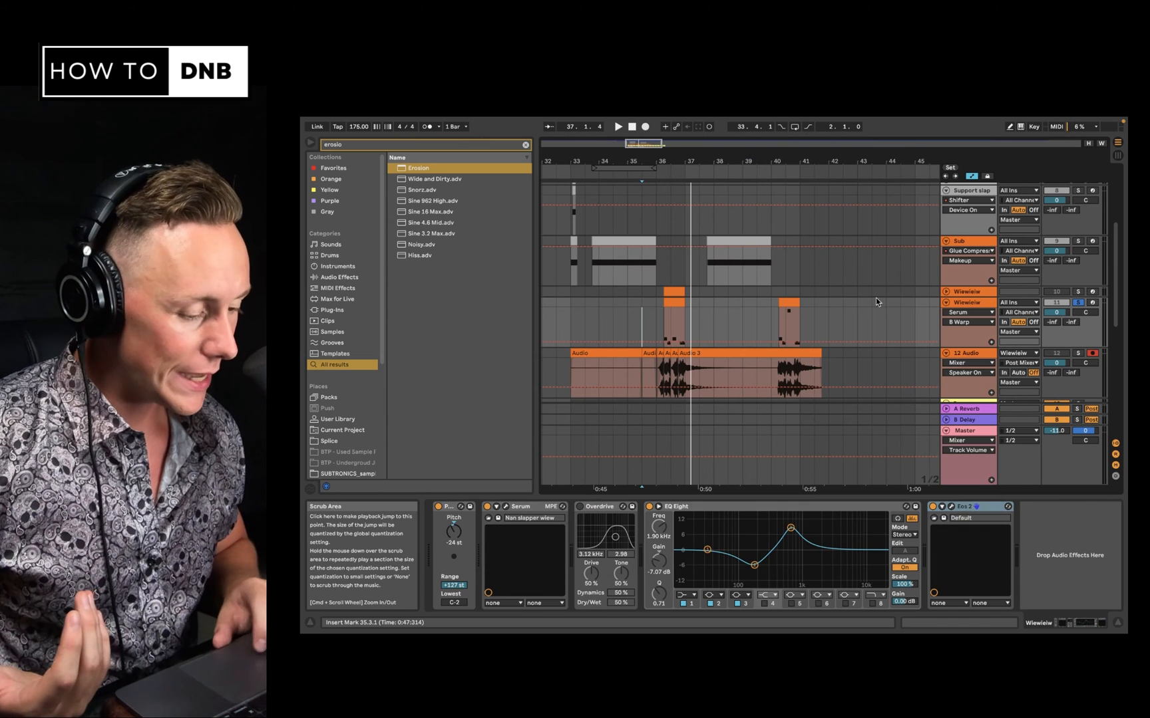
Step: Open the Wiewieiw MIDI clip after bar 36 to examine its note pattern, and return to the track's device chain
{"action": "double_click", "coordinate": [672, 302]}
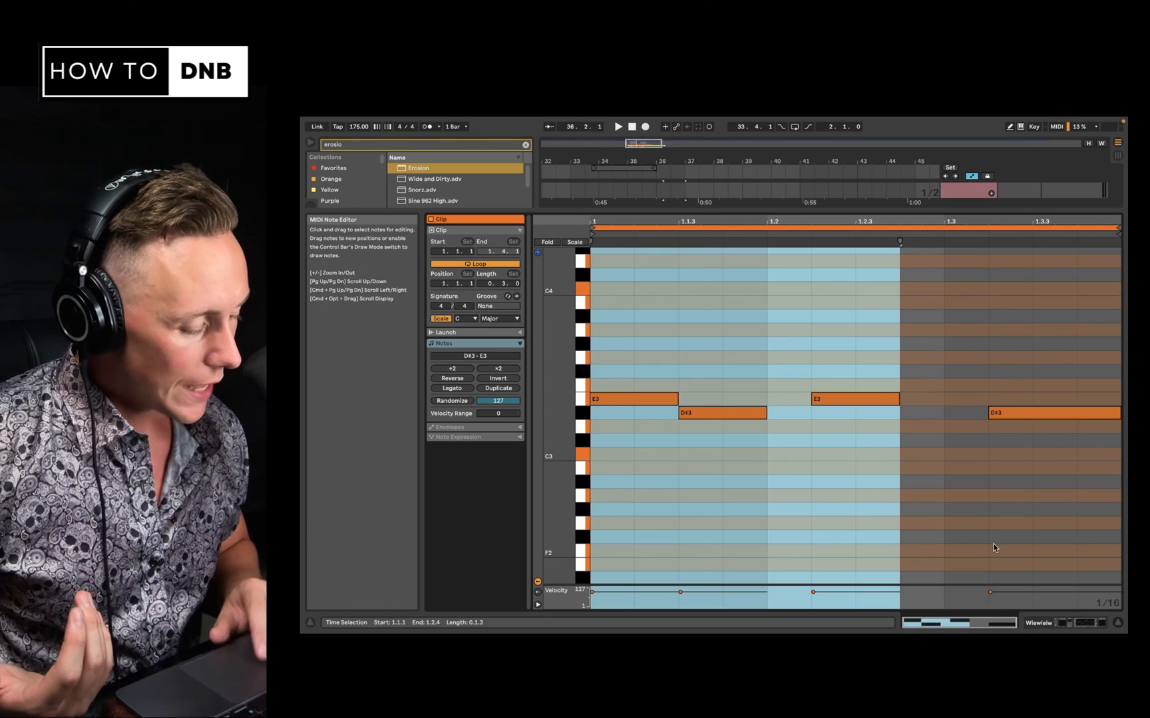
{"action": "left_click", "coordinate": [990, 546]}
{"action": "left_click", "coordinate": [1068, 624]}
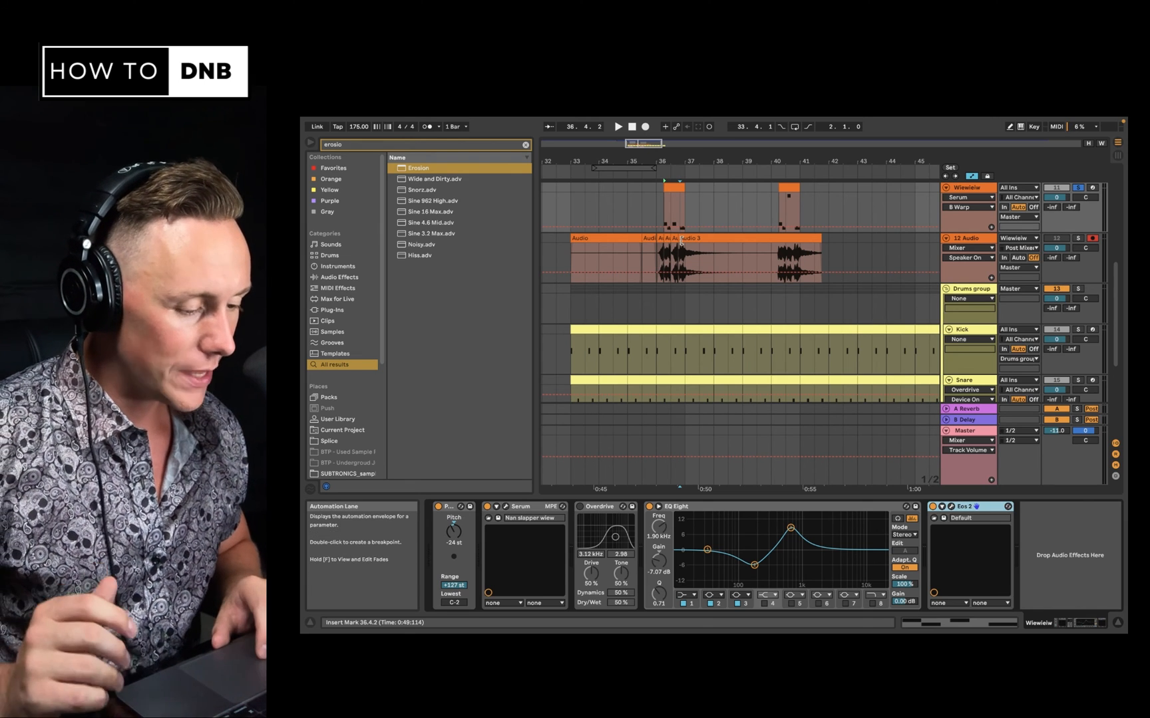
Step: Solo the OG song track and play the original around bar 36 as a reference
{"action": "scroll", "coordinate": [729, 227], "scroll_direction": "up", "scroll_amount": 3}
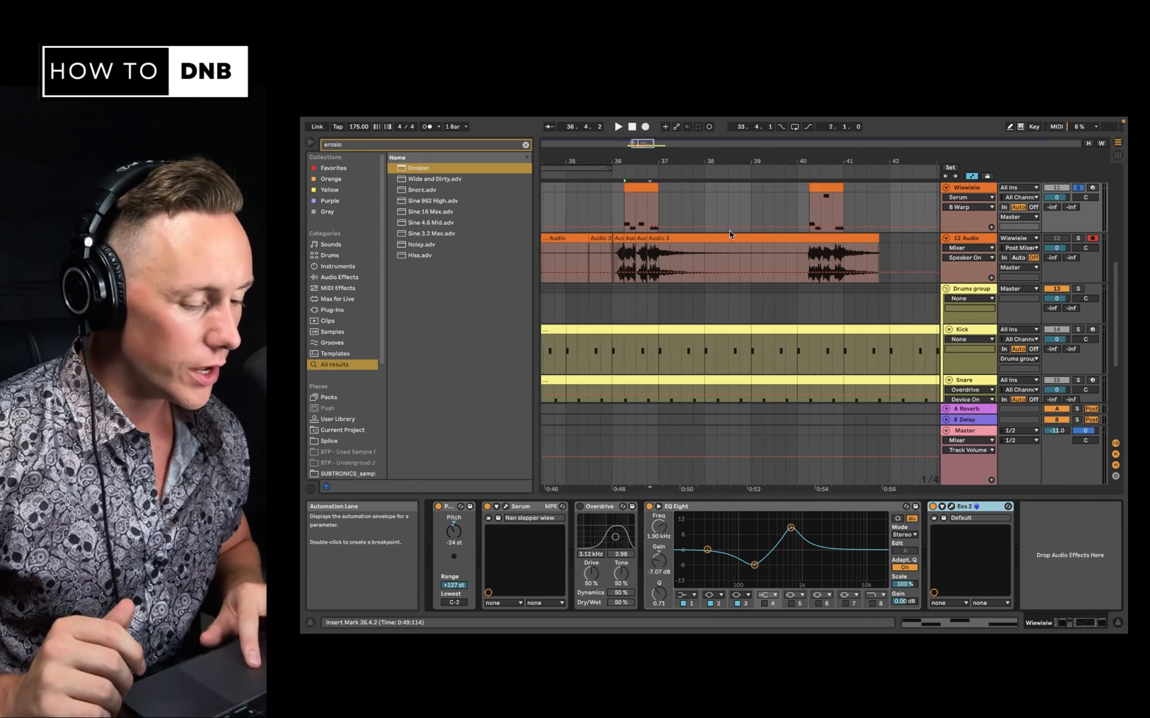
{"action": "scroll", "coordinate": [729, 230], "scroll_direction": "up", "scroll_amount": 3}
{"action": "scroll", "coordinate": [882, 216], "scroll_direction": "up", "scroll_amount": 5}
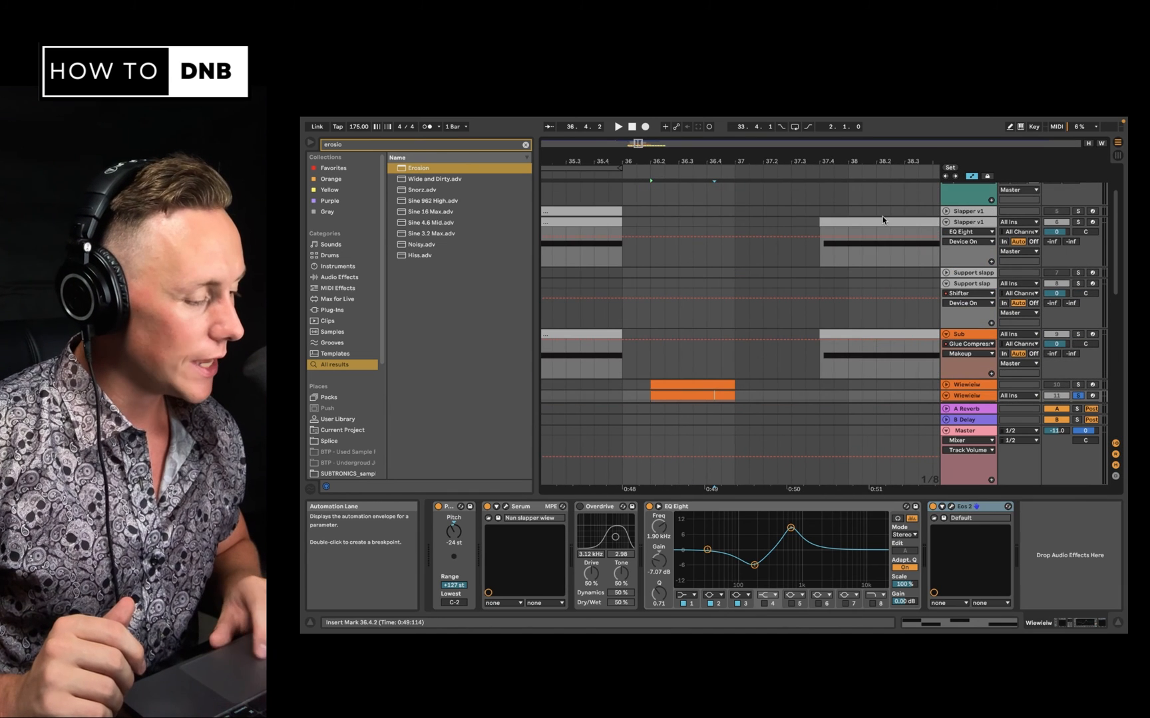
{"action": "scroll", "coordinate": [882, 218], "scroll_direction": "up", "scroll_amount": 3}
{"action": "left_click", "coordinate": [1078, 188]}
{"action": "key", "text": "space"}
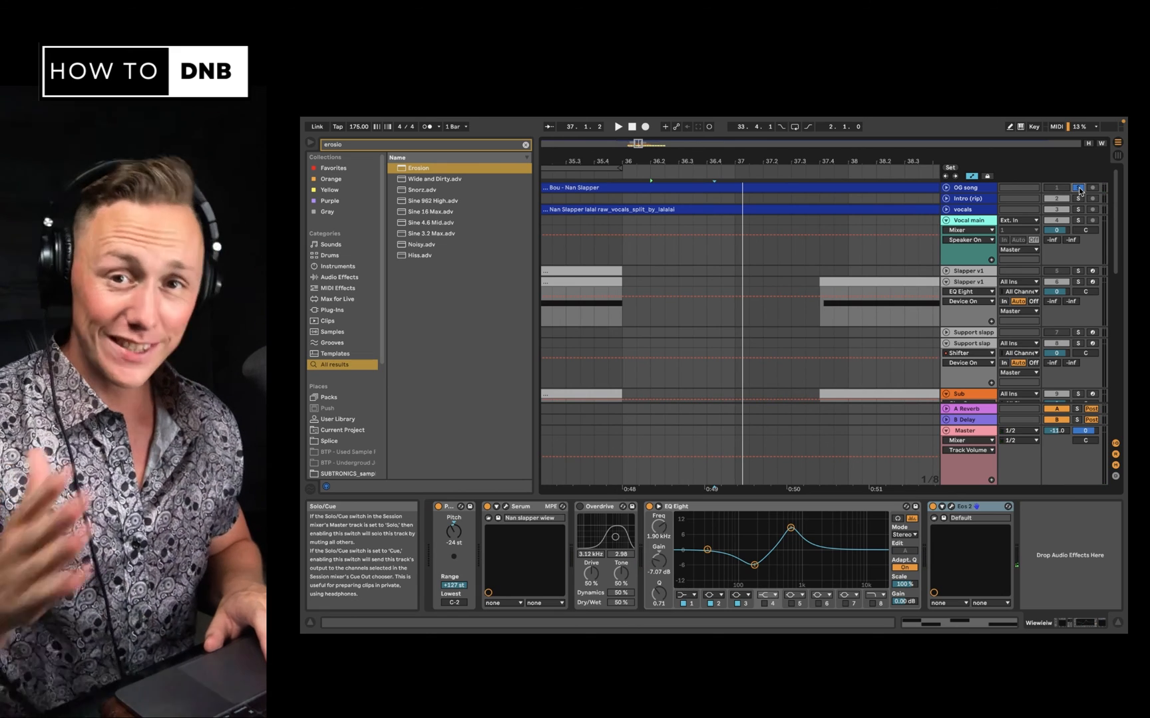
Step: Reverse the 12 Audio clip between 36.1.1 and 36.2.1, and select the neighbouring clip from 36.2.1 to 36.3.1
{"action": "scroll", "coordinate": [893, 279], "scroll_direction": "down", "scroll_amount": 10}
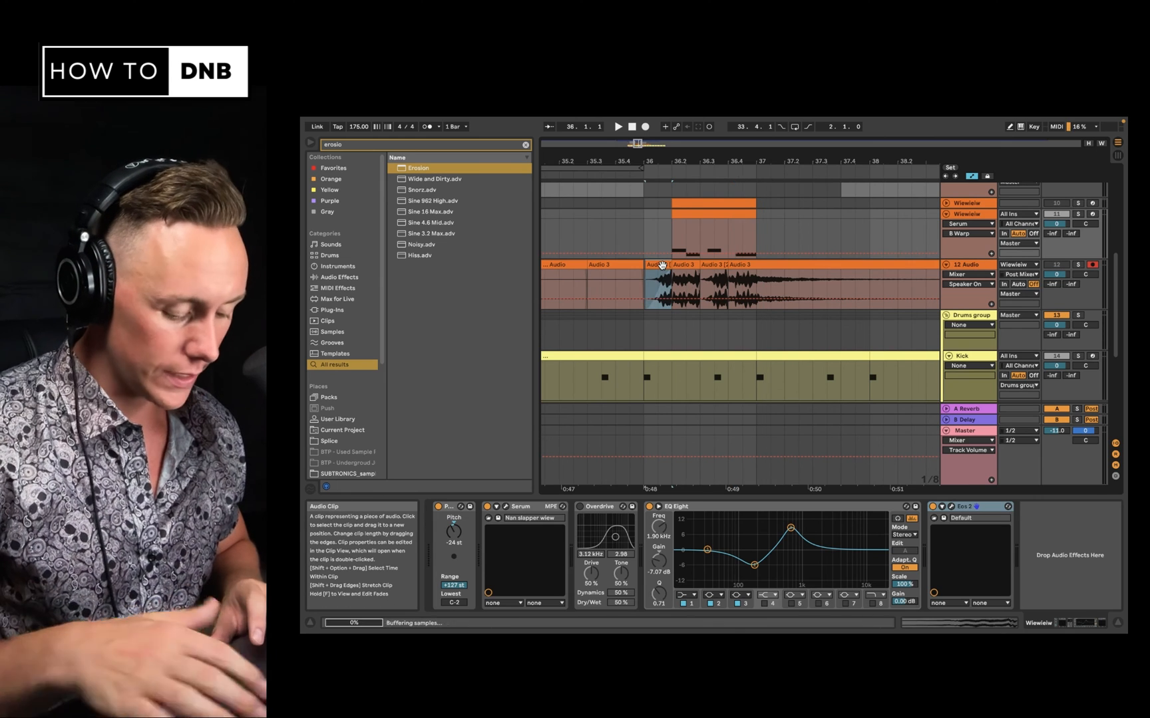
{"action": "left_click", "coordinate": [661, 265]}
{"action": "key", "text": "r"}
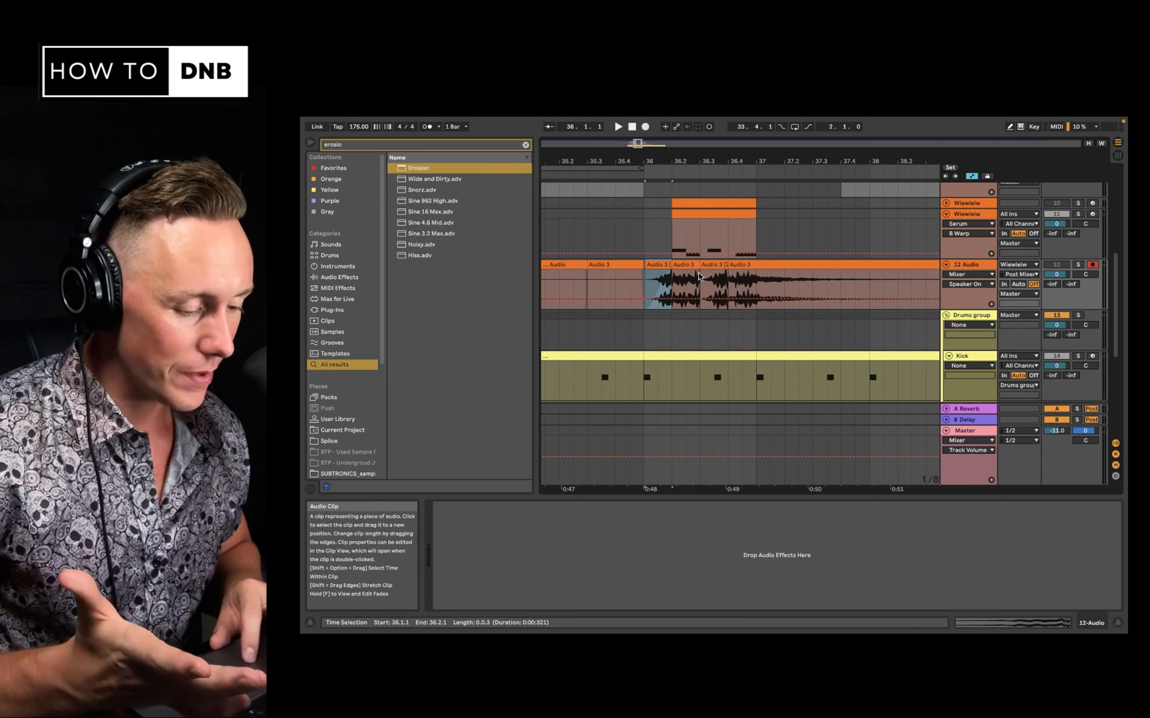
{"action": "left_click_drag", "start_coordinate": [662, 265], "coordinate": [683, 265]}
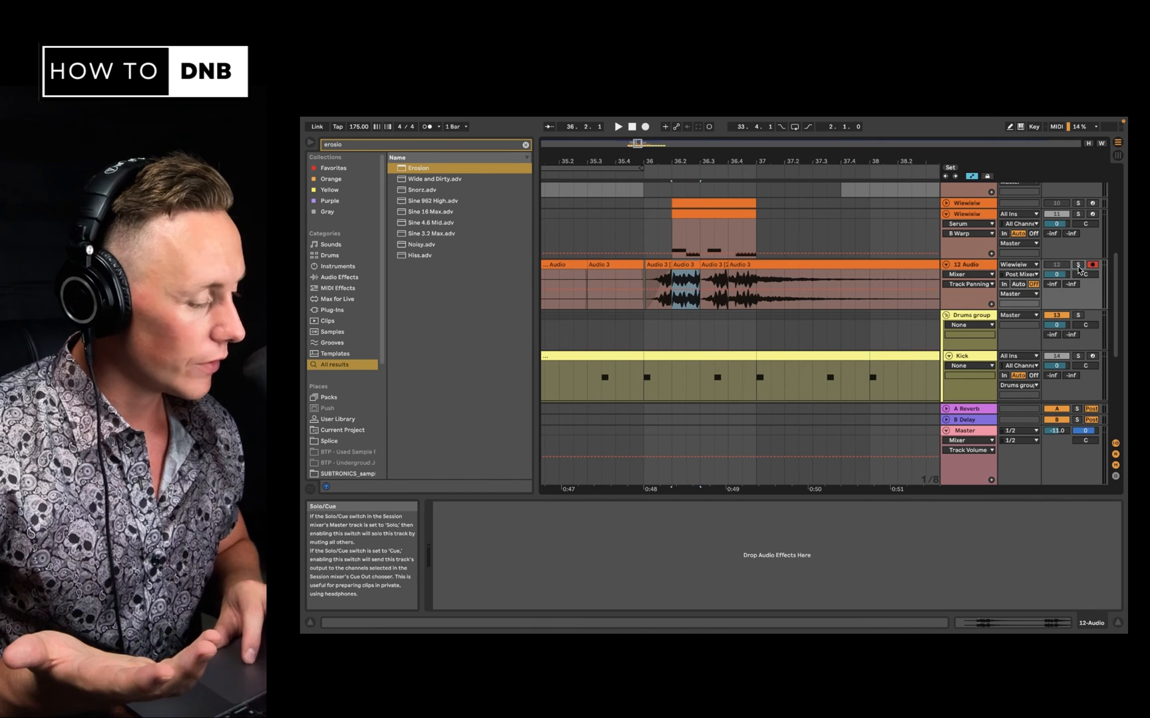
Step: Solo the 12 Audio track, play the resampled section, and place the insert marker at 36.1.1
{"action": "left_click", "coordinate": [1077, 265]}
{"action": "key", "text": "space"}
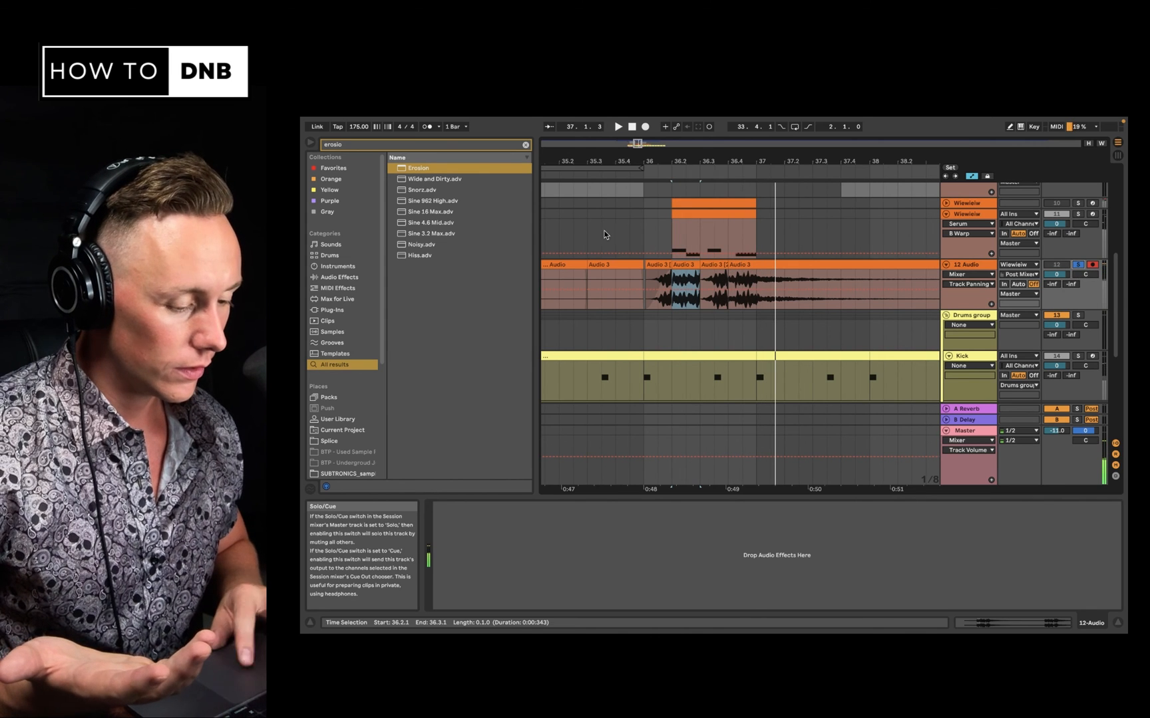
{"action": "left_click", "coordinate": [641, 270]}
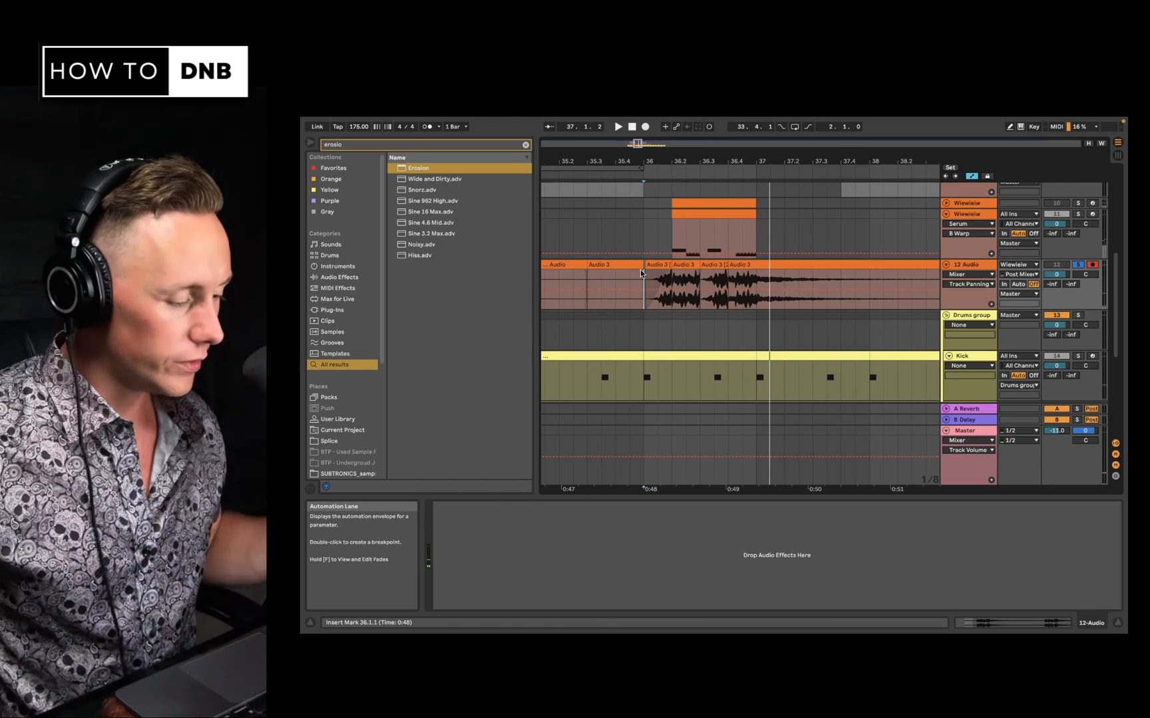
{"action": "scroll", "coordinate": [641, 269], "scroll_direction": "down", "scroll_amount": 10}
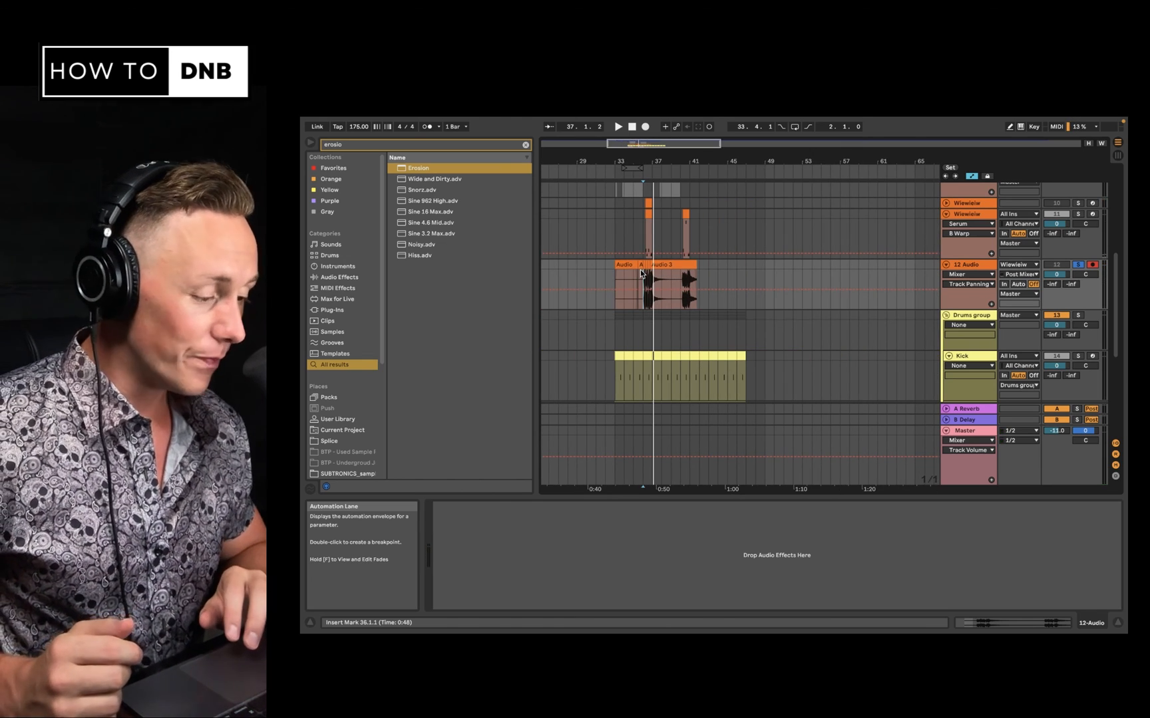